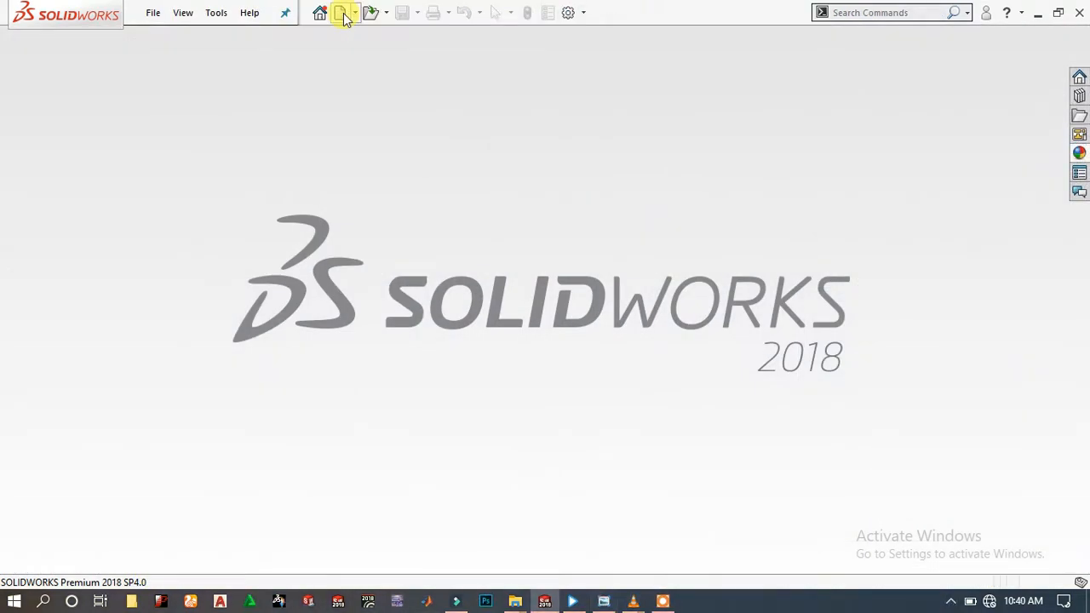
- Create a new assembly document
left_click(342, 13)
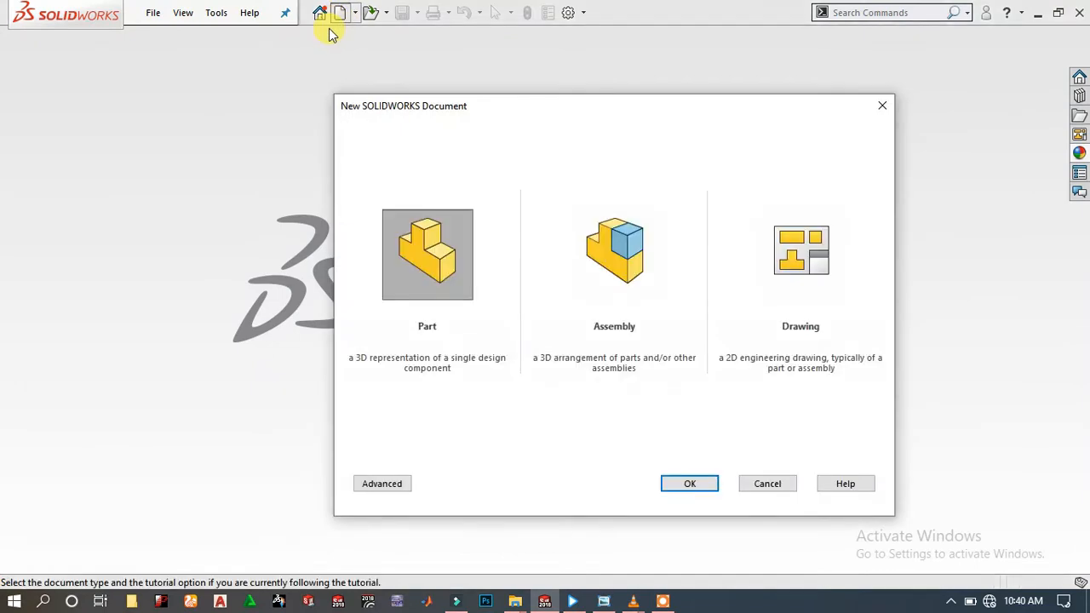
left_click(630, 294)
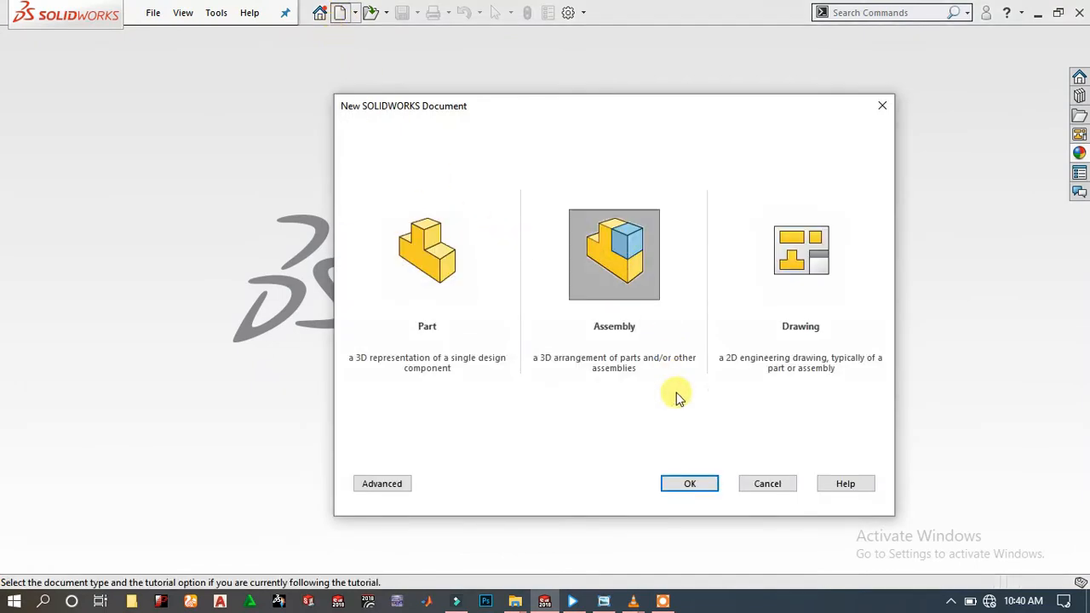
left_click(689, 484)
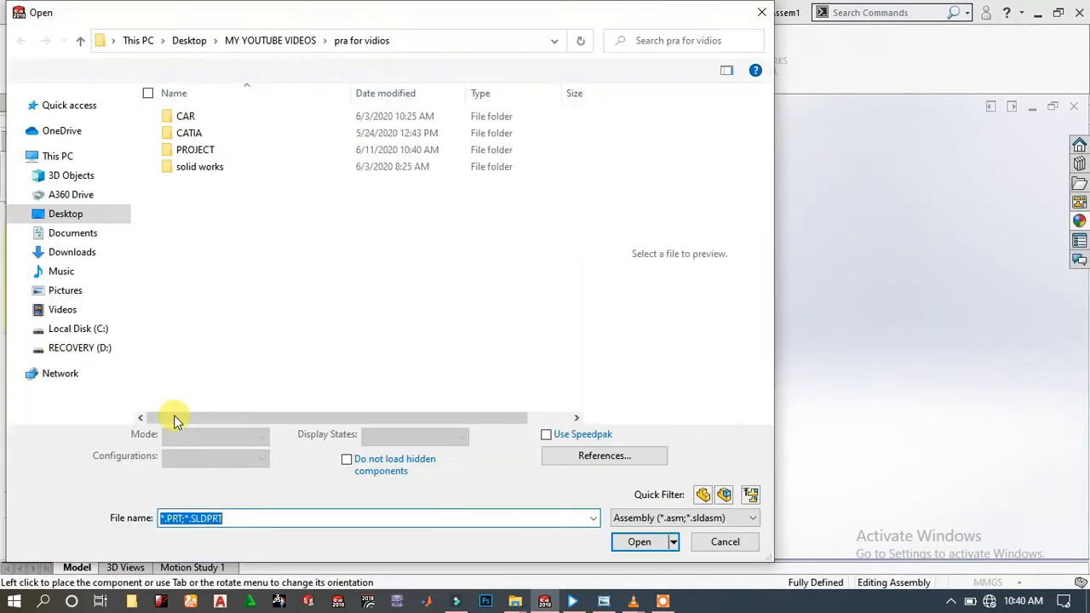
- Browse to the PROJECT folder for components to insert and filter the file list to show parts
left_click(268, 149)
double_click(267, 149)
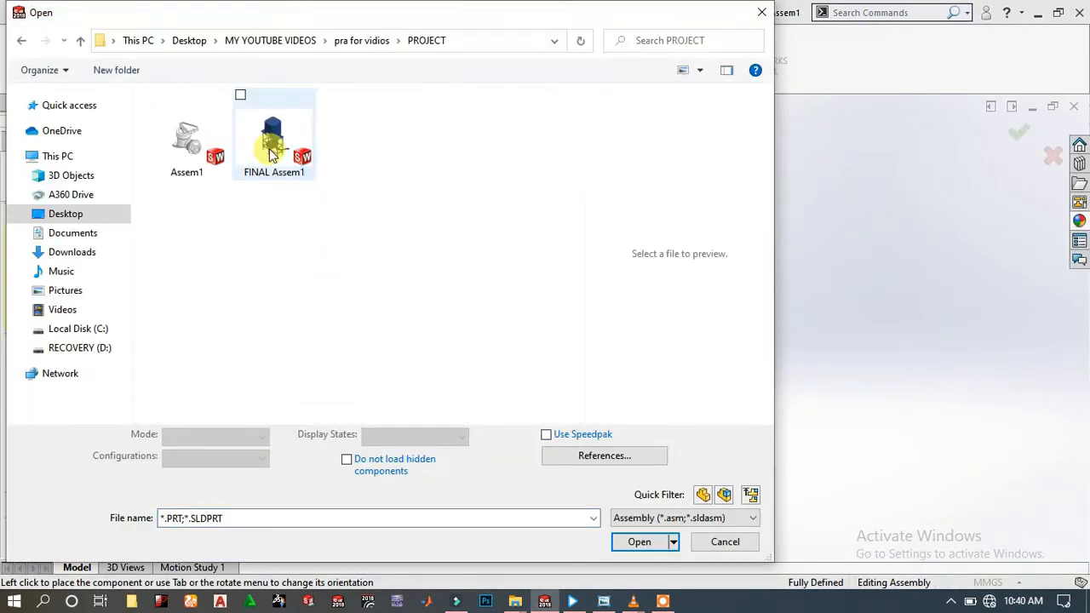
left_click(703, 497)
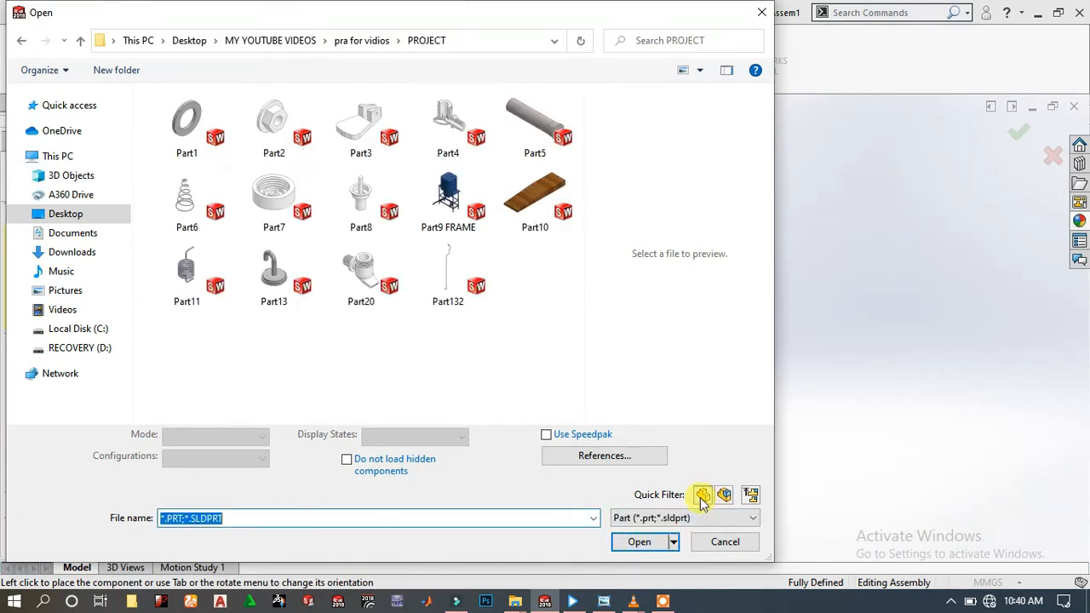
left_click(450, 186)
left_click(501, 169)
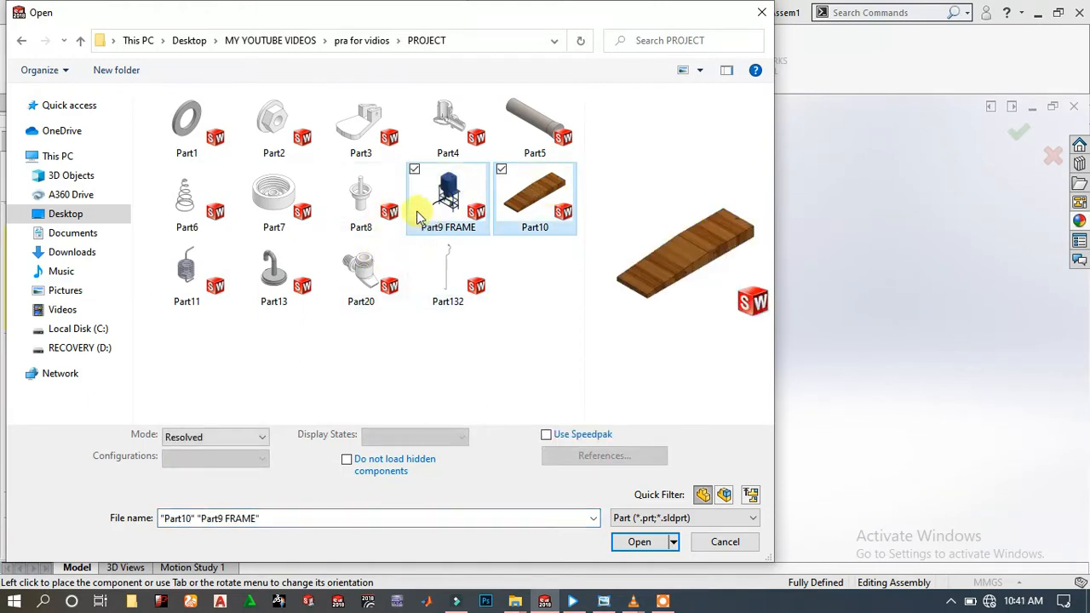
left_click(269, 281, "ctrl")
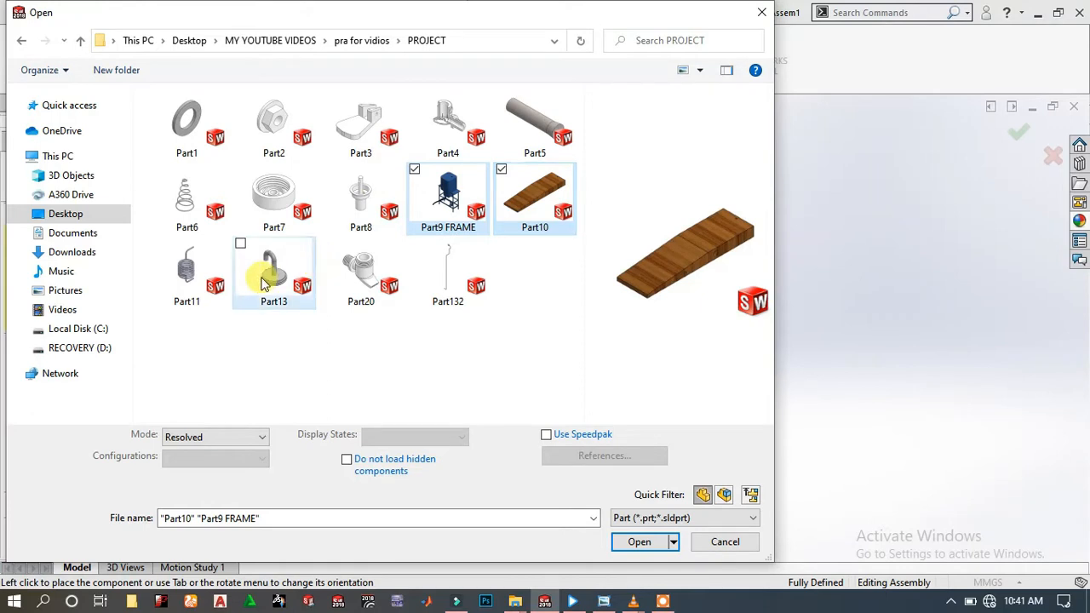
left_click(440, 272, "ctrl")
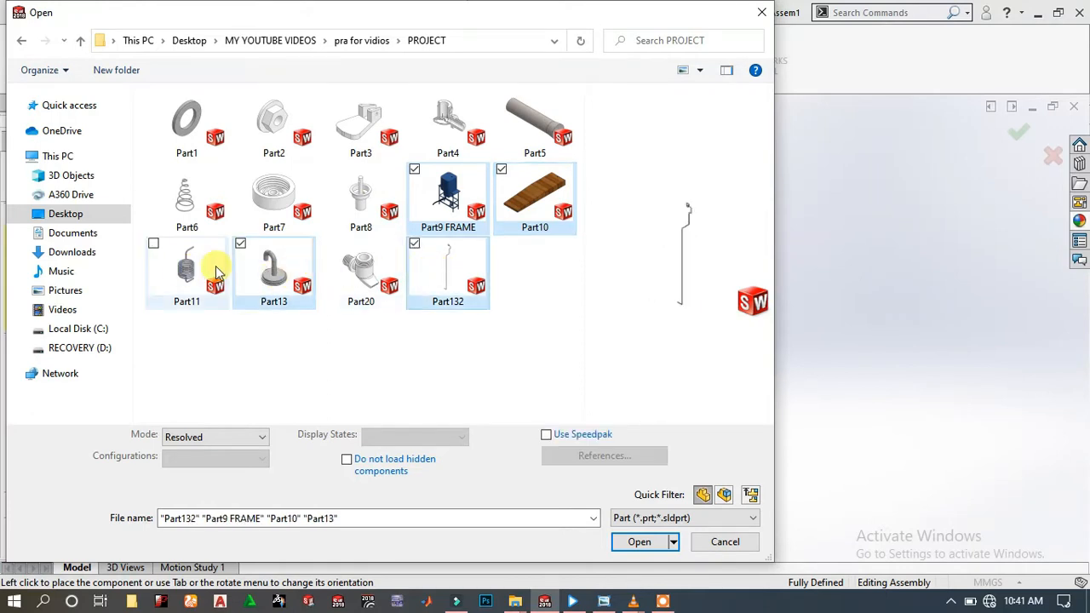
left_click(212, 271, "ctrl")
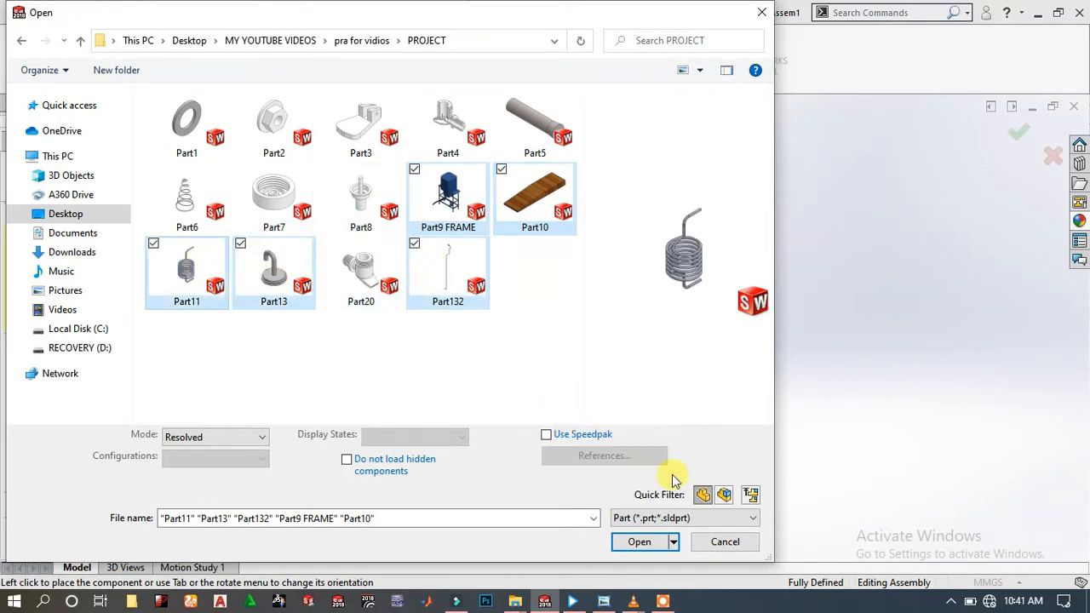
- Include assemblies in the file filter and open Assem1, Part9 FRAME, Part10, Part11, Part13 and Part132 together for insertion
left_click(722, 495)
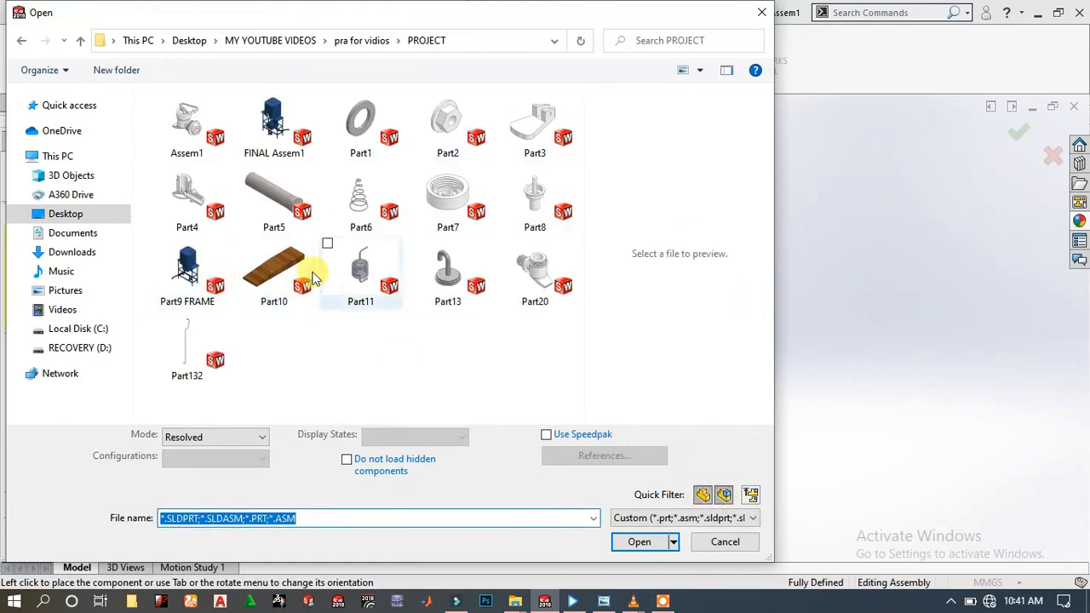
left_click(451, 271)
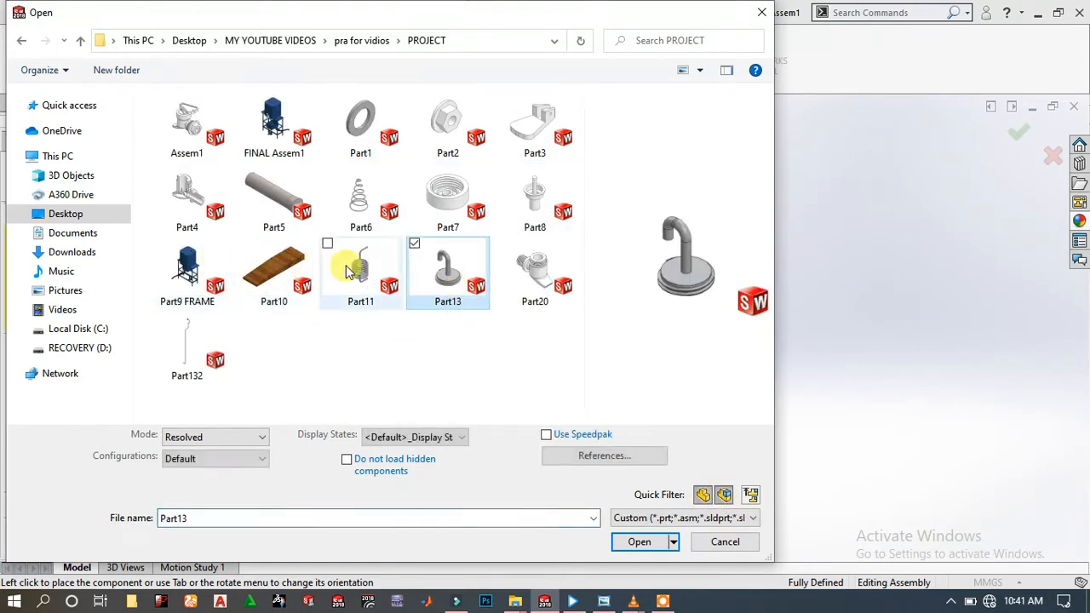
left_click(361, 271, "ctrl")
left_click(273, 271, "ctrl")
left_click(183, 268, "ctrl")
left_click(211, 345, "ctrl")
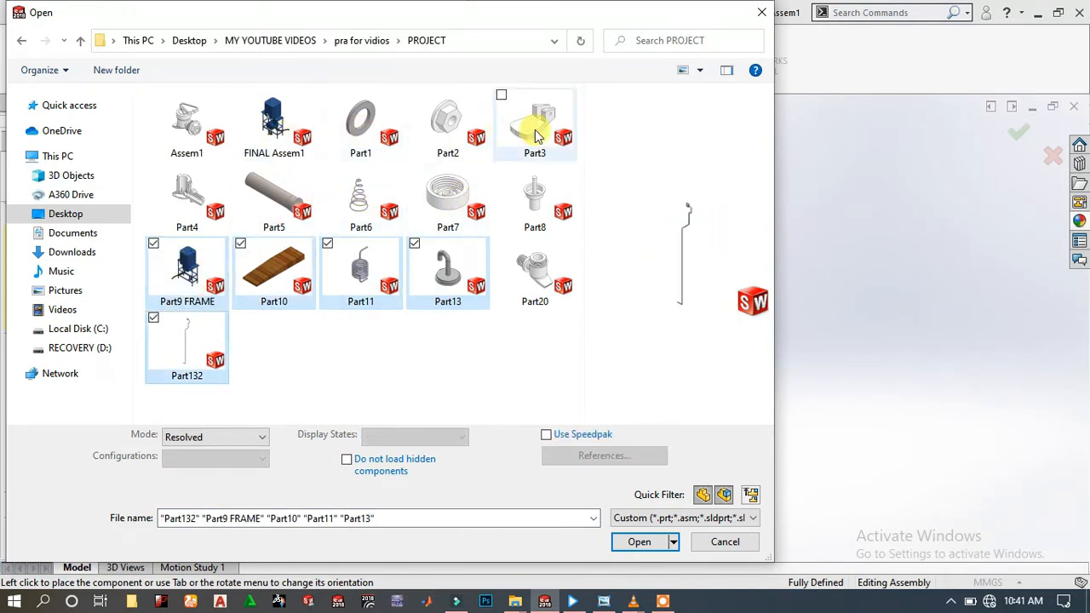
left_click(184, 136, "ctrl")
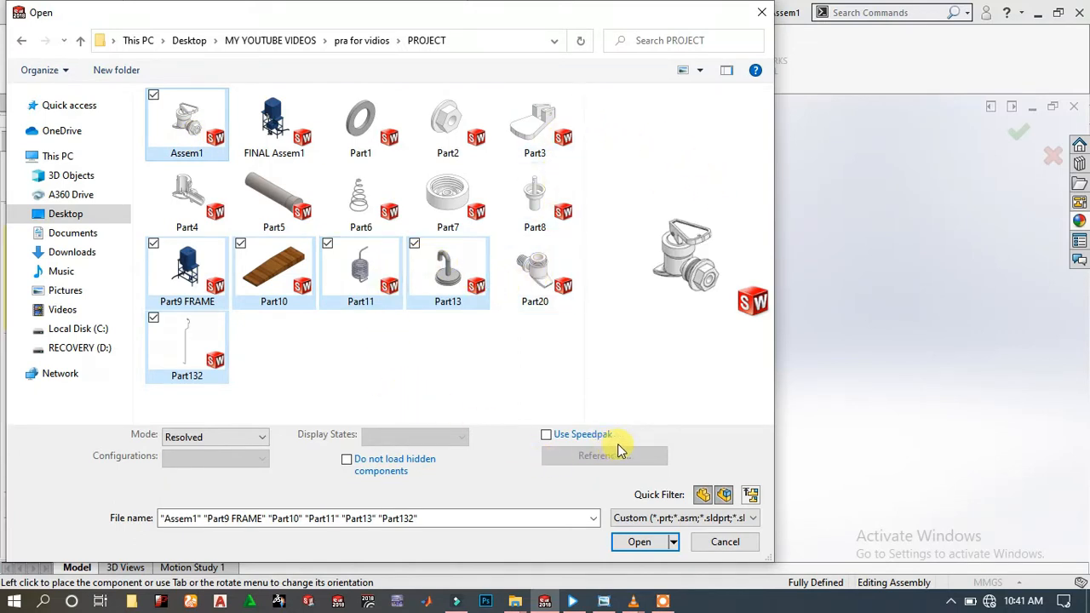
left_click(641, 539)
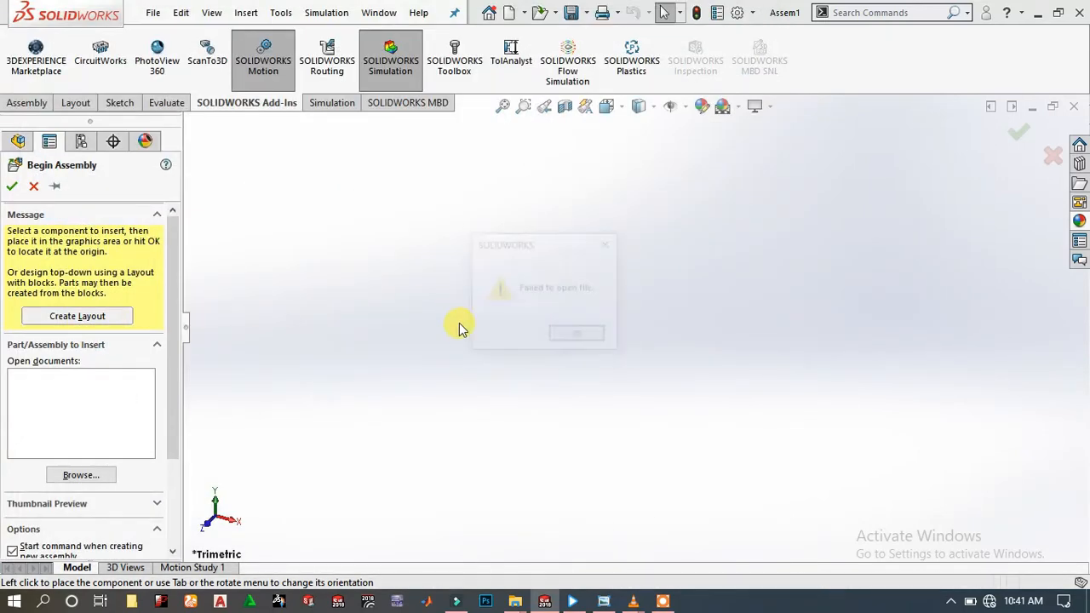
left_click(579, 338)
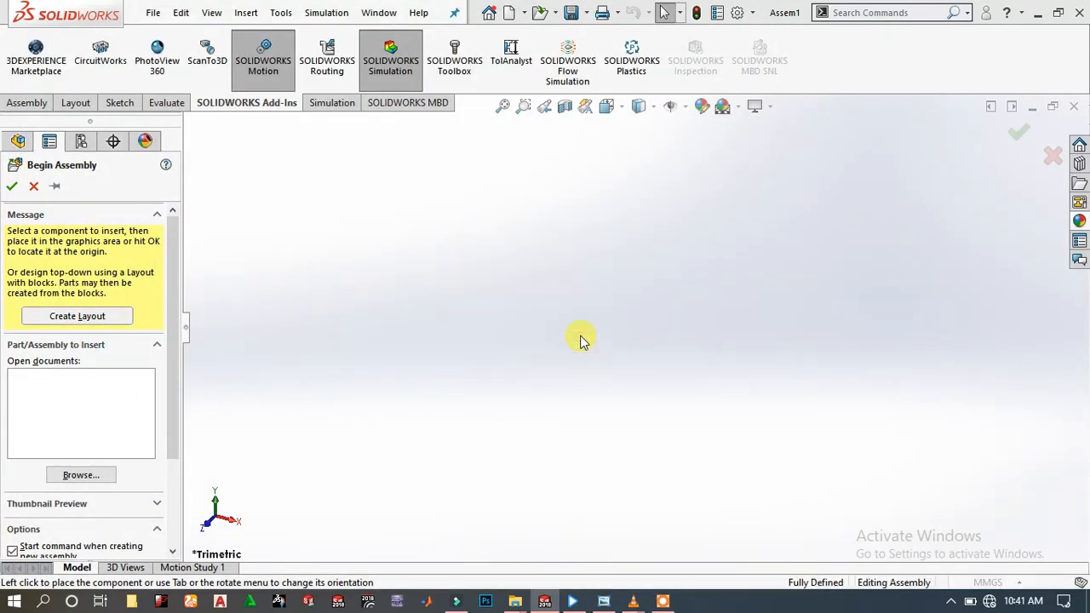
- Place Part10, Part11, Part13 and Part132 one after another at separate free spots in the assembly
left_click(643, 304)
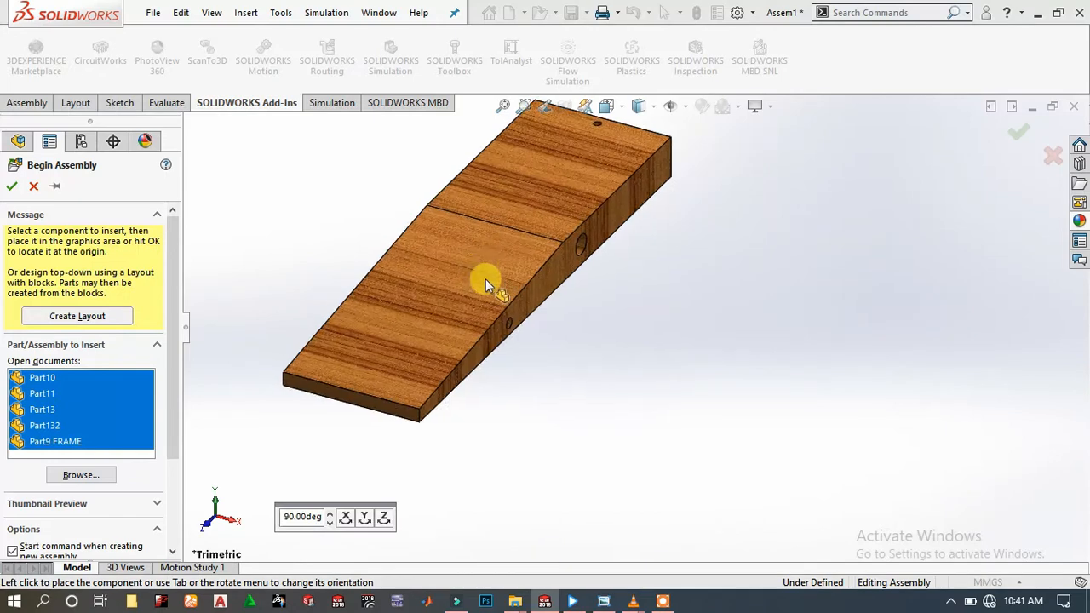
scroll(530, 303, "up", 6)
left_click(538, 331)
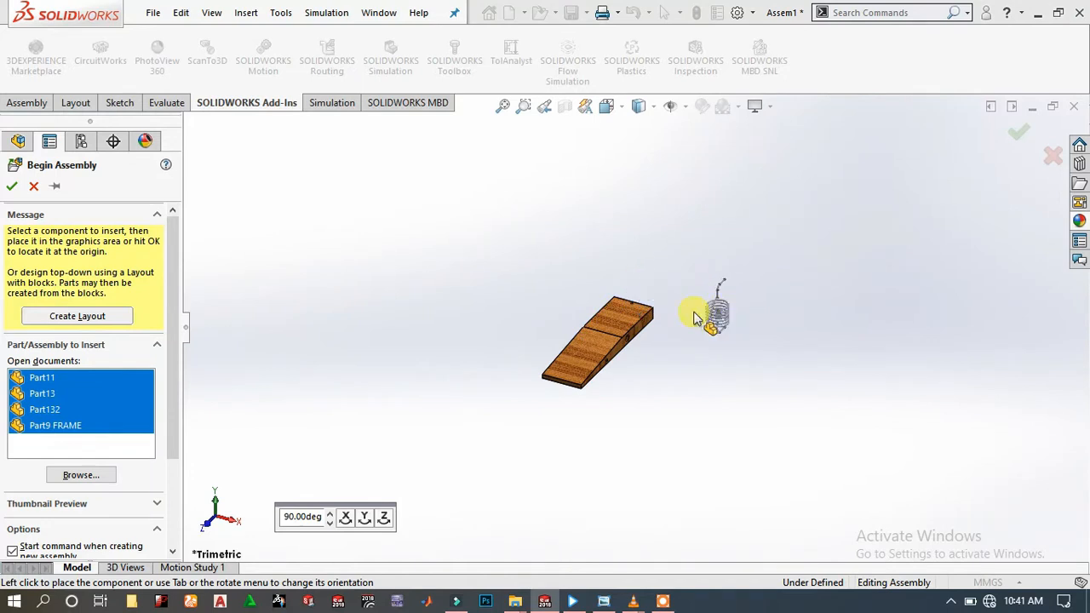
left_click(688, 304)
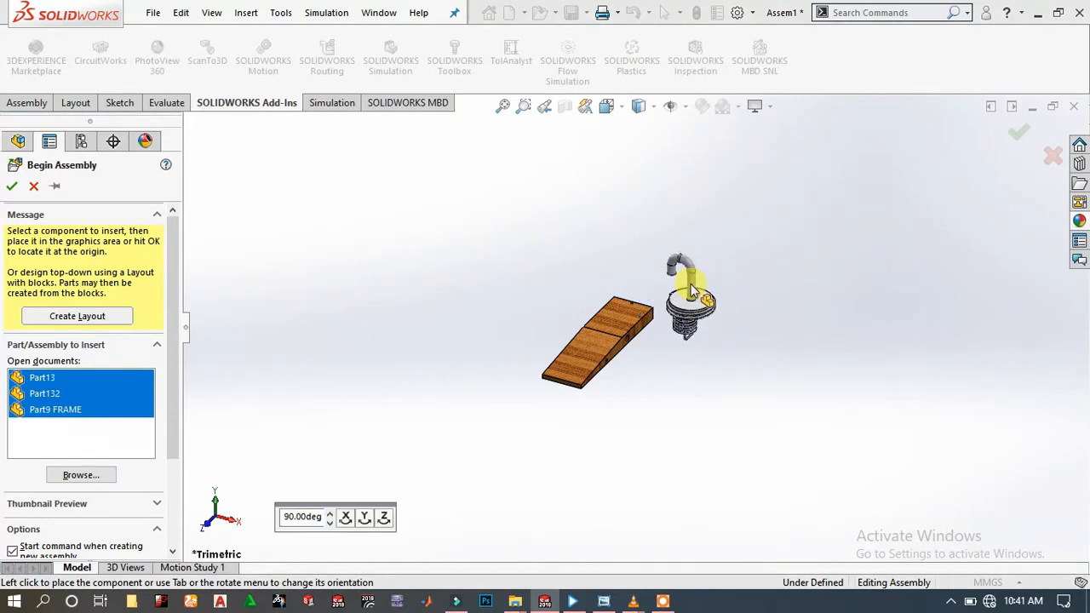
scroll(732, 239, "up", 5)
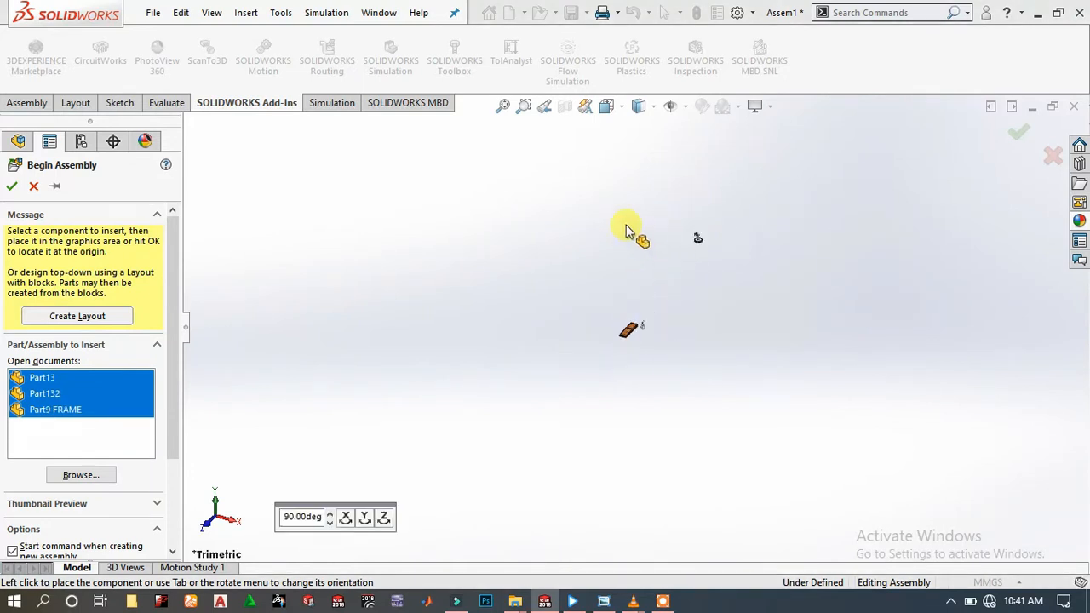
left_click(572, 203)
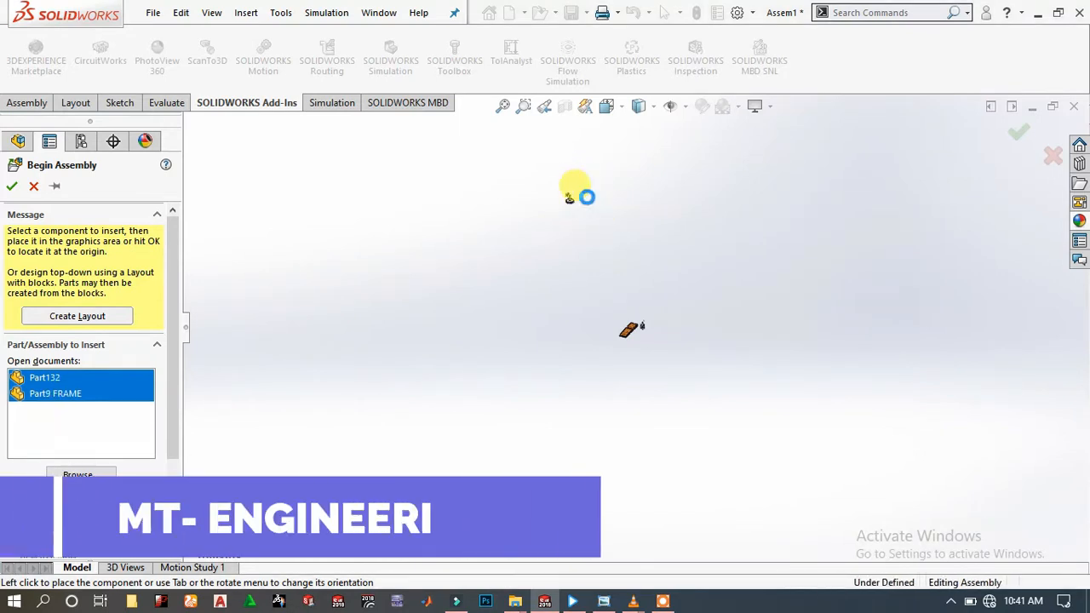
left_click(606, 286)
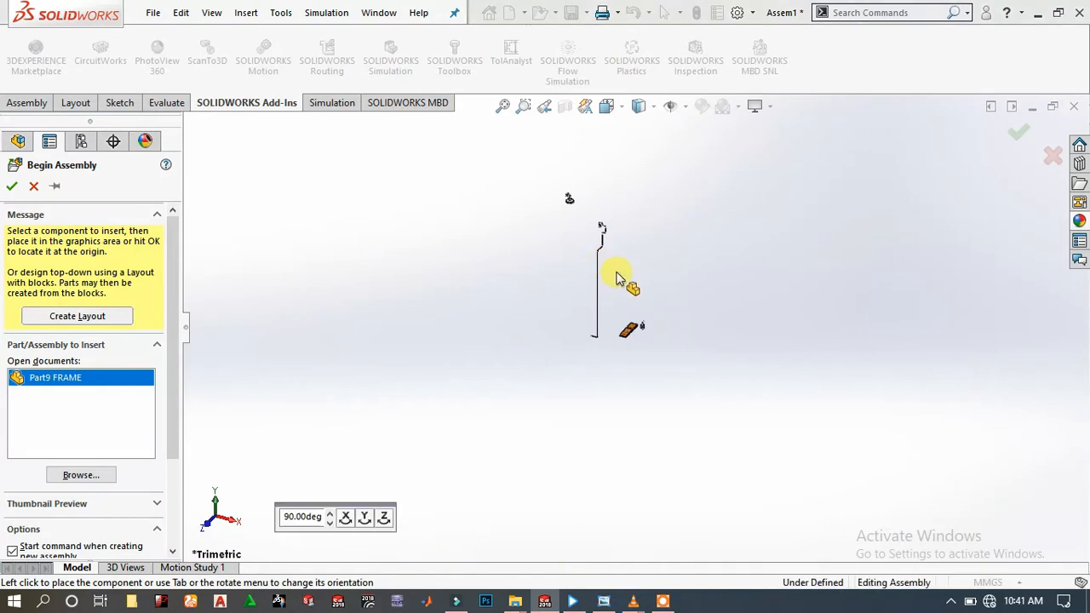
- Rotate Part9 FRAME twice by 90 degrees about Y and place it beside the other parts using the Default<As Machined> configuration
scroll(723, 247, "down", 5)
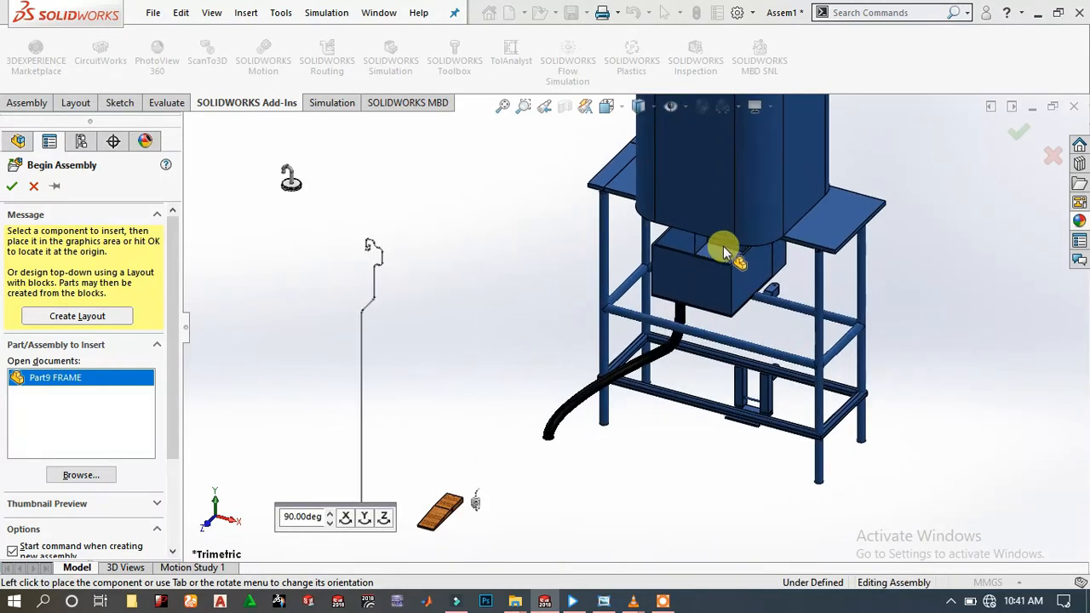
left_click(368, 522)
left_click(368, 521)
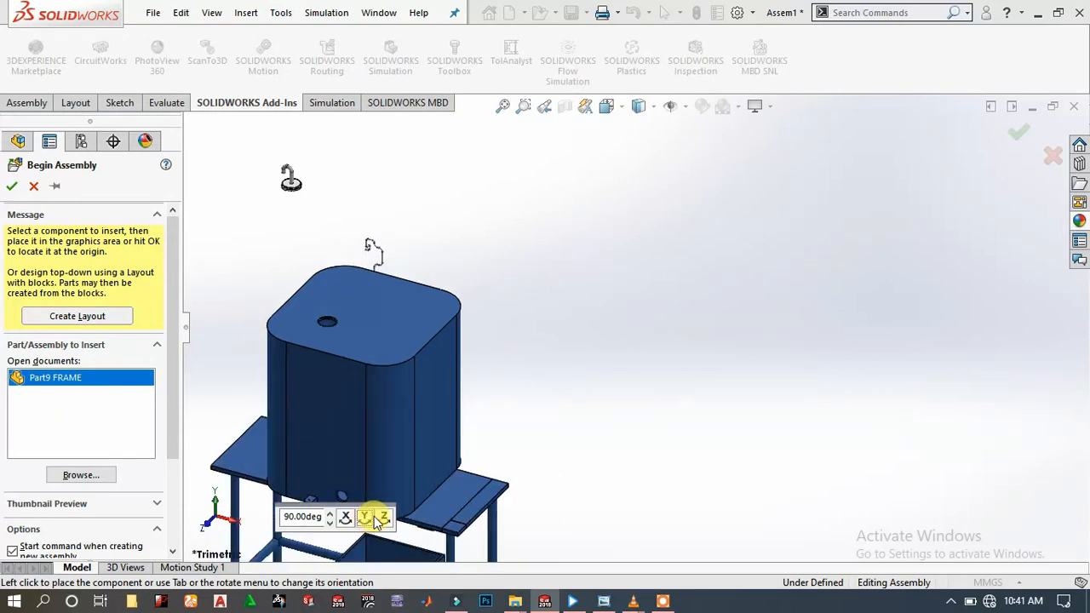
scroll(669, 324, "up", 8)
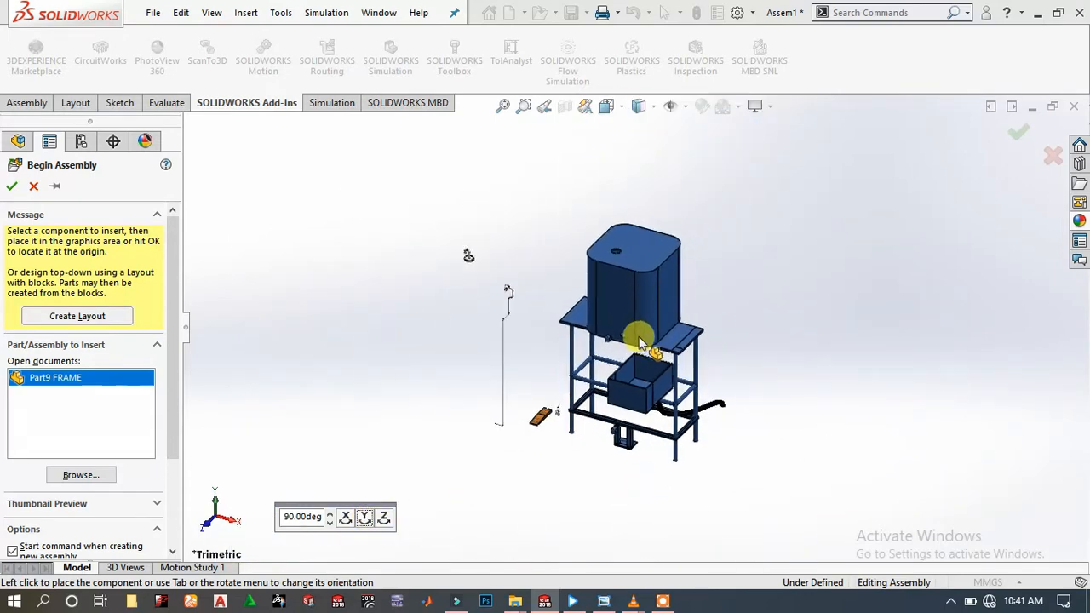
left_click(641, 335)
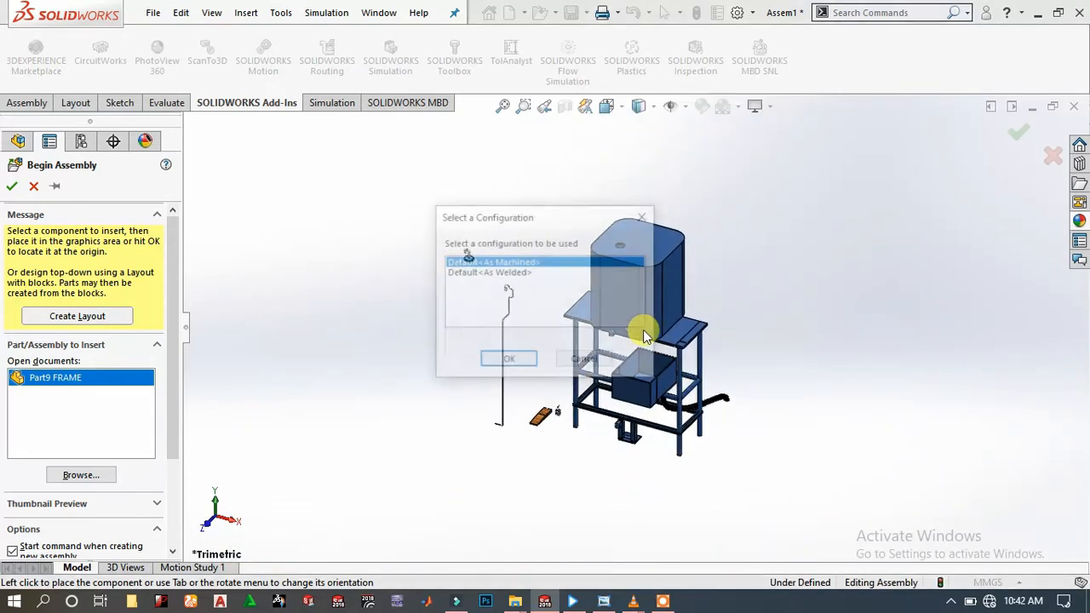
left_click(511, 361)
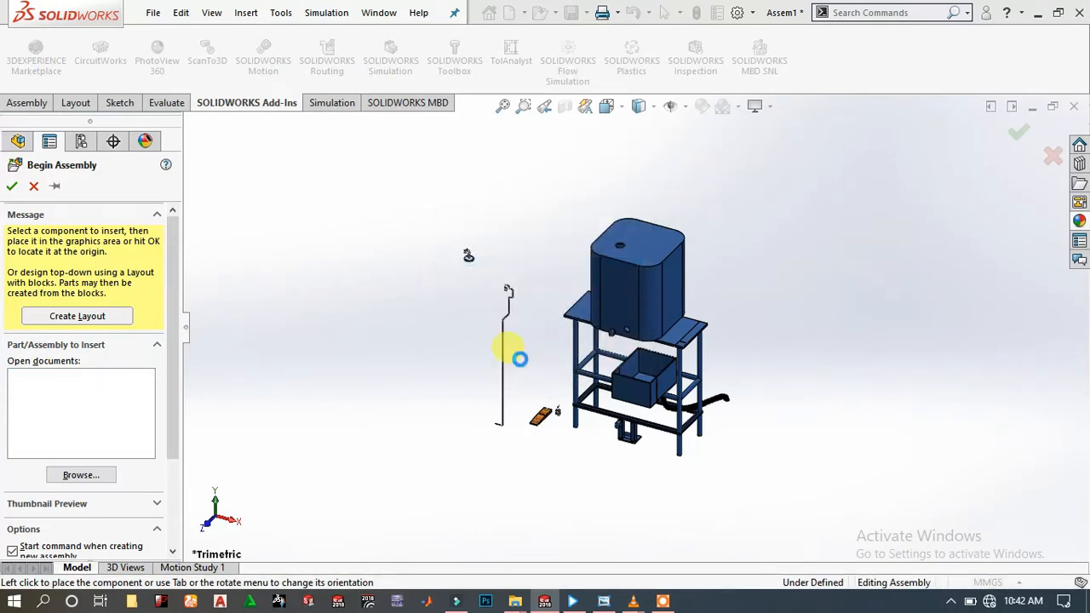
- Examine the bracket beneath the frame's lower beam and the loose wooden pedal and spring beside it
scroll(608, 340, "up", 3)
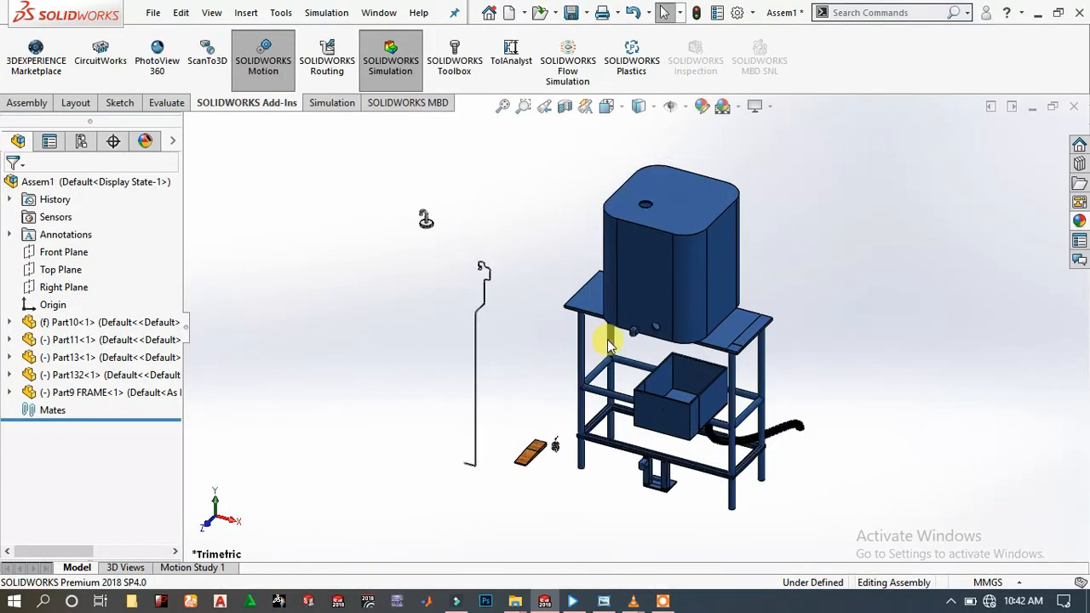
scroll(681, 355, "down", 3)
scroll(625, 364, "up", 6)
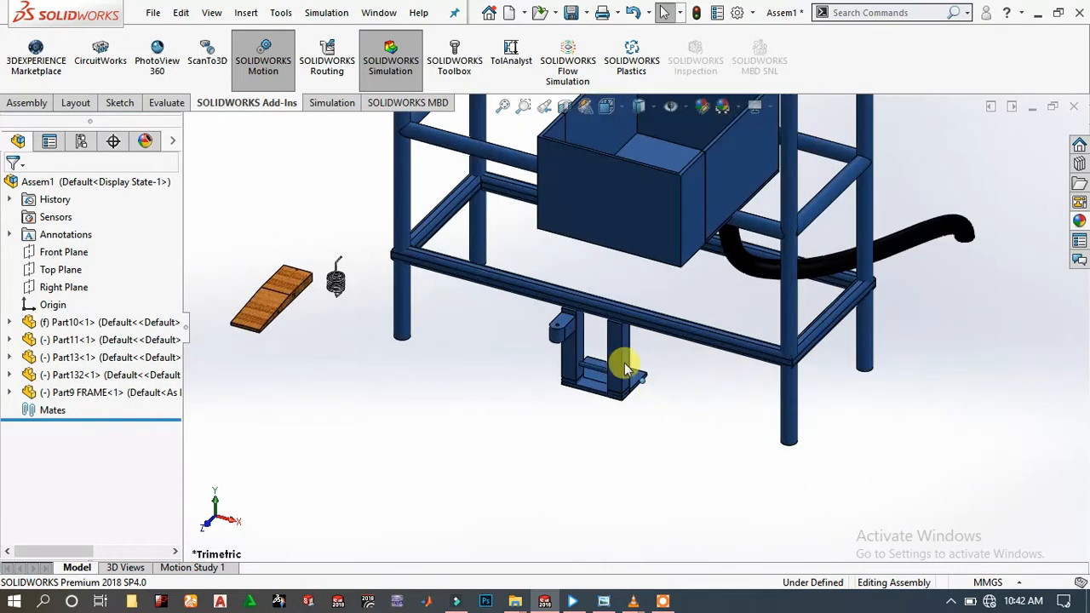
scroll(588, 365, "down", 3)
scroll(609, 310, "up", 2)
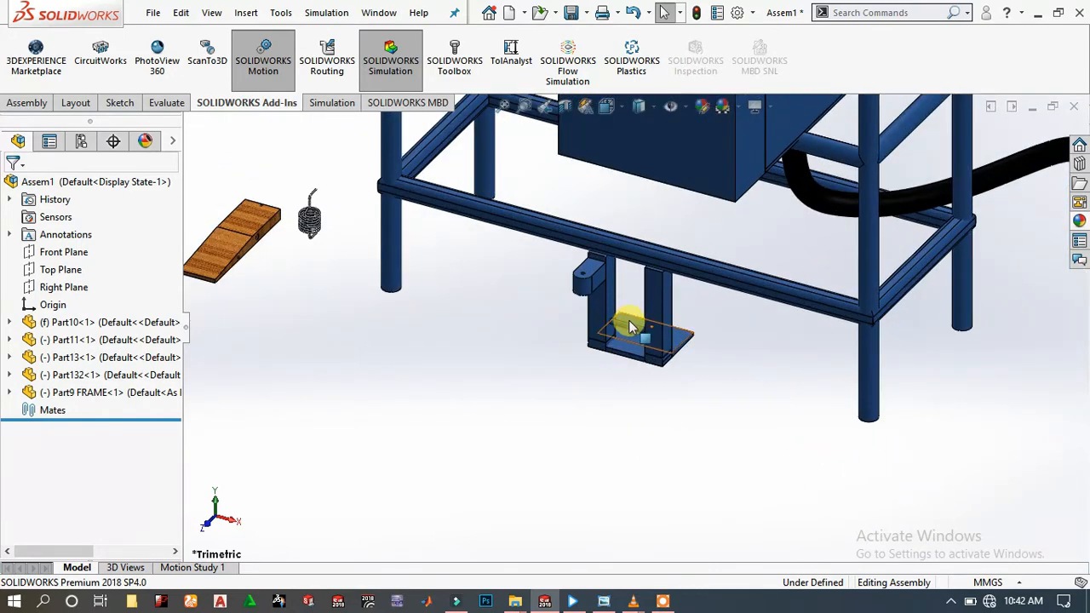
scroll(552, 255, "down", 6)
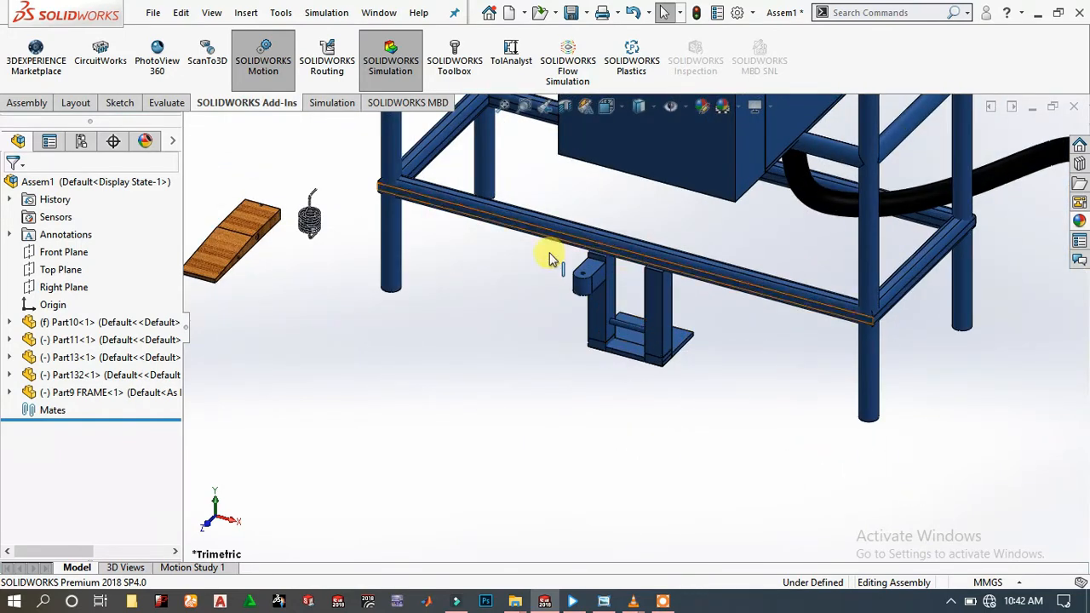
scroll(592, 318, "up", 2)
scroll(587, 315, "up", 4)
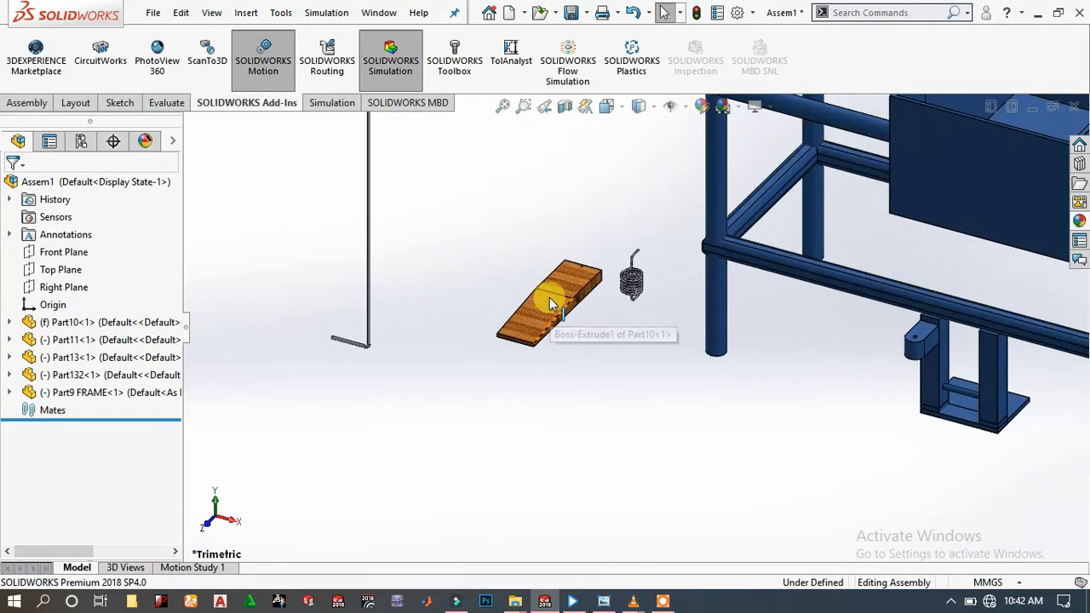
- Float the fixed wooden Part10 and move it away from the spring towards the foot of the long rod
left_click(554, 297)
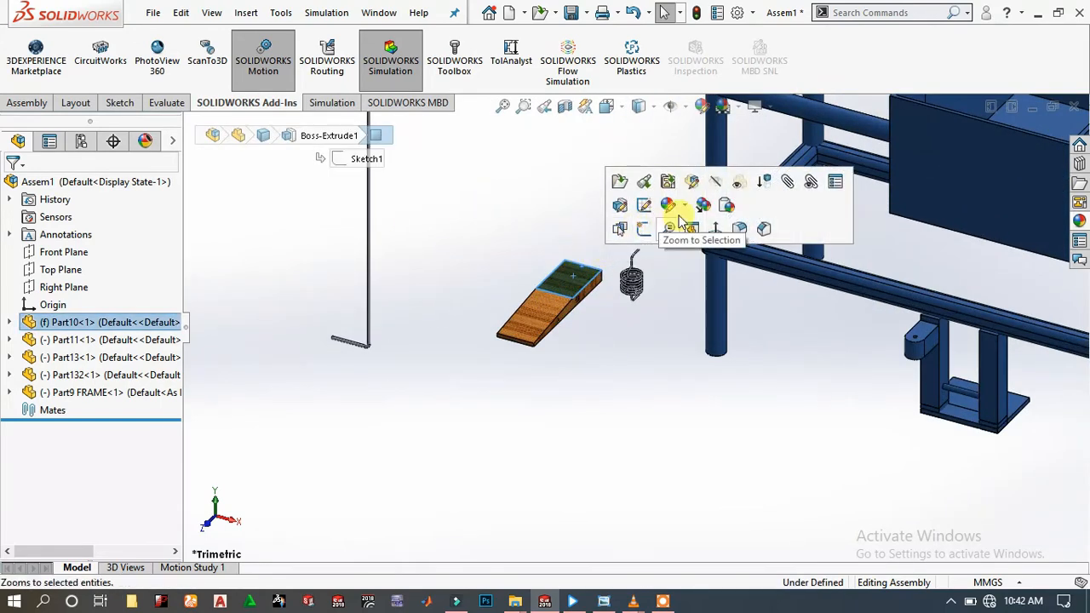
right_click(584, 292)
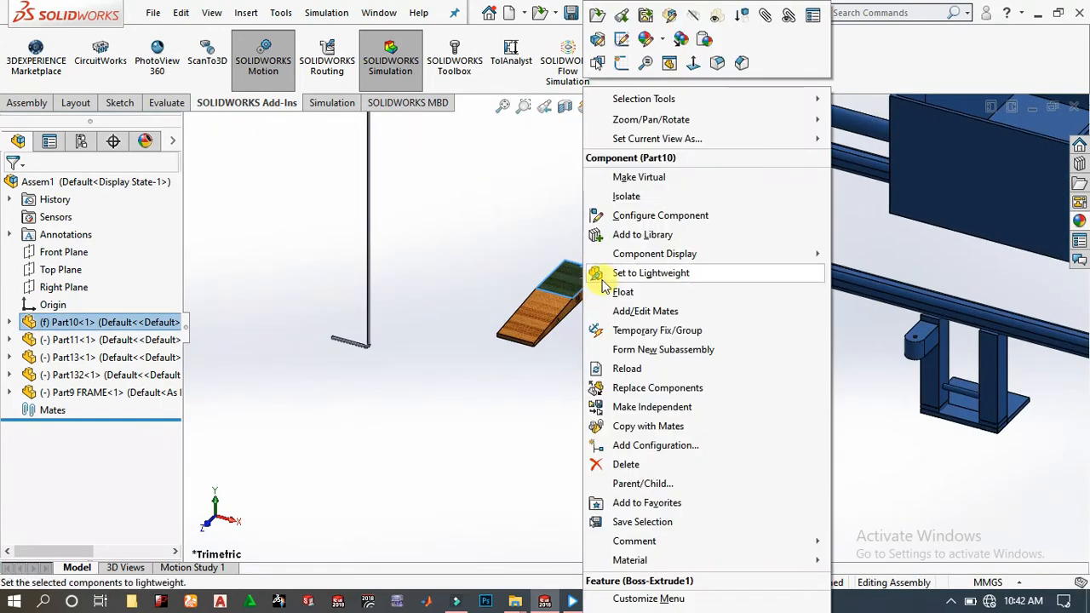
left_click(607, 291)
left_click_drag(583, 292, 496, 359)
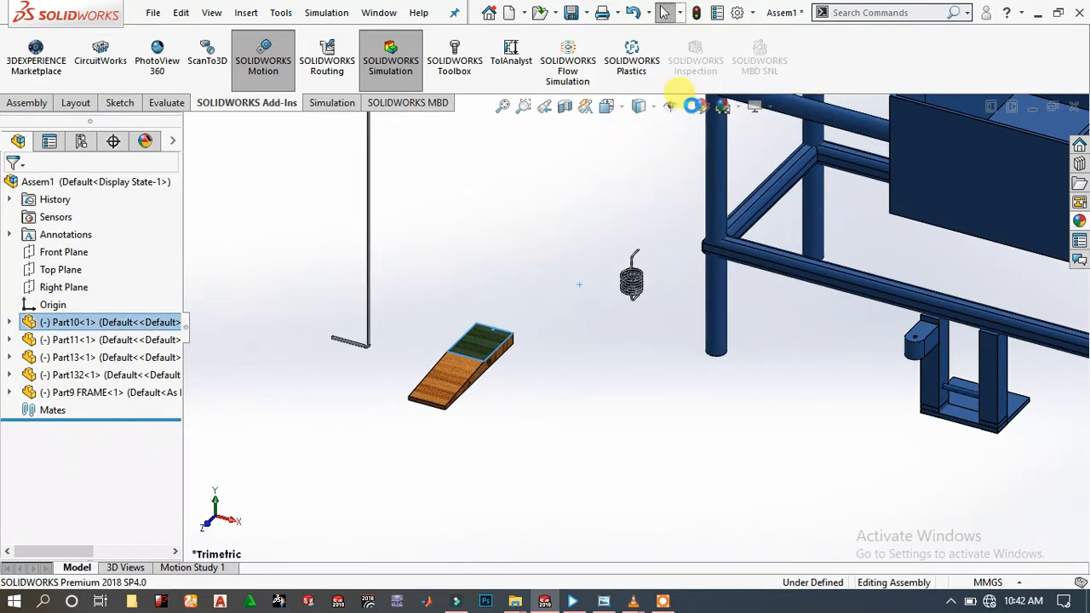
left_click(596, 190)
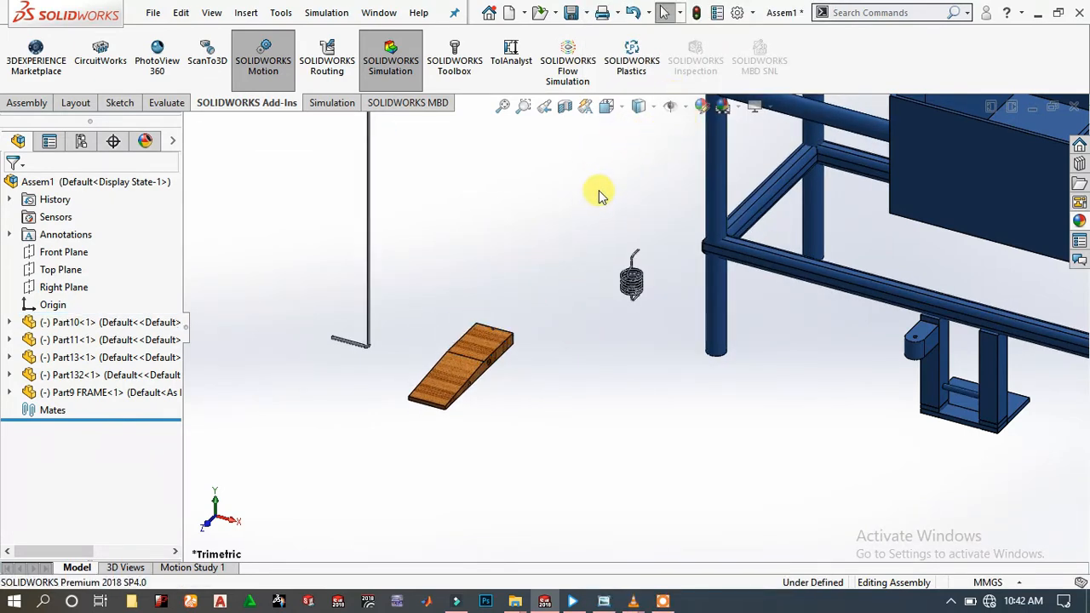
- Show the origins and mate the larger side hole of wooden Part10 concentric with the cross pin in the frame's bracket
left_click(684, 109)
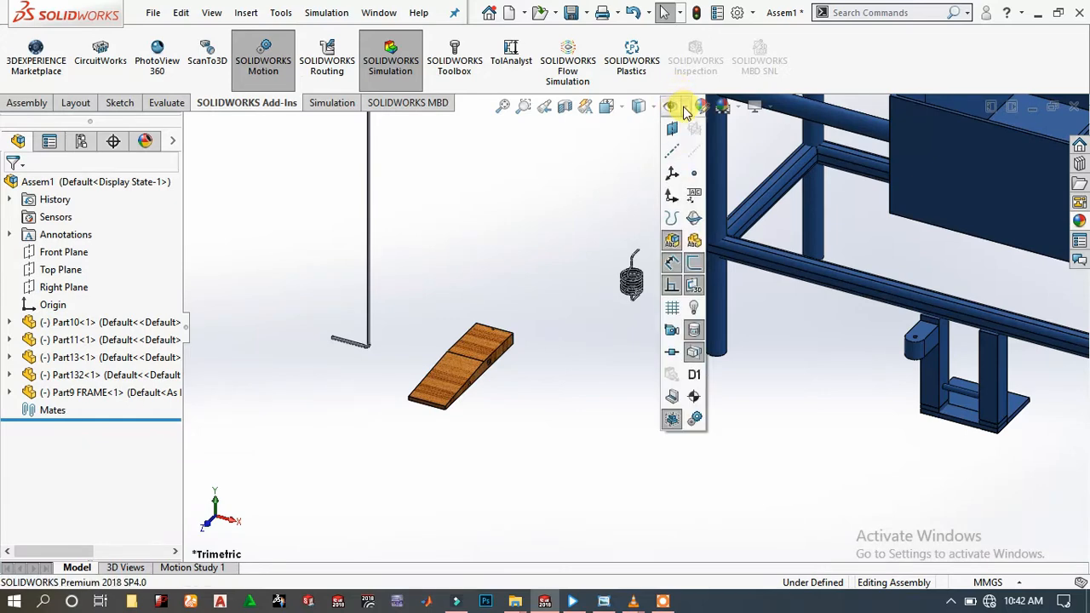
left_click(670, 196)
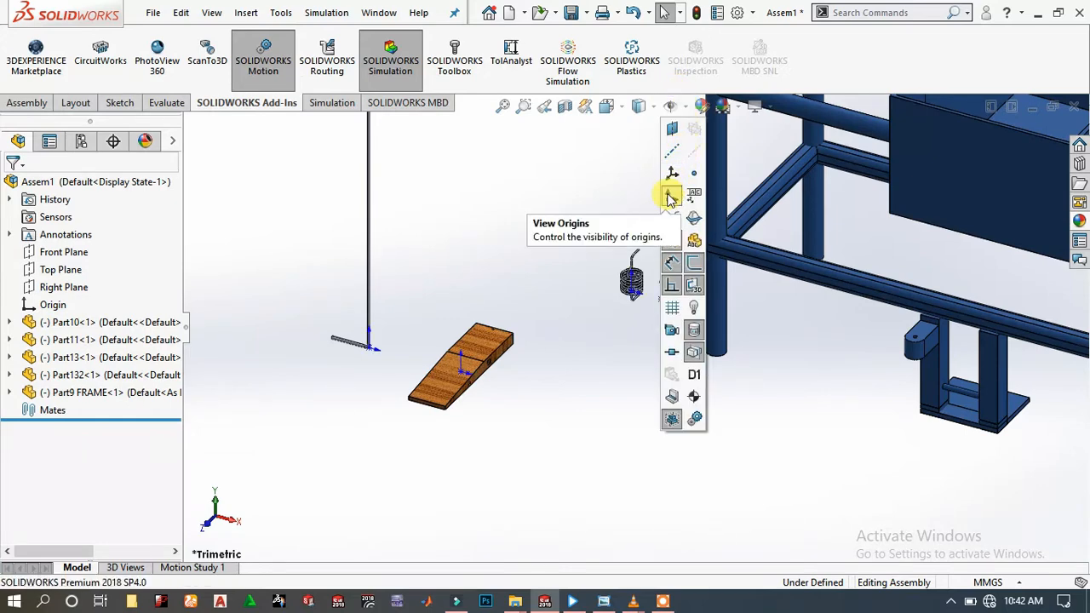
key("m")
scroll(570, 462, "up", 1)
scroll(724, 472, "up", 4)
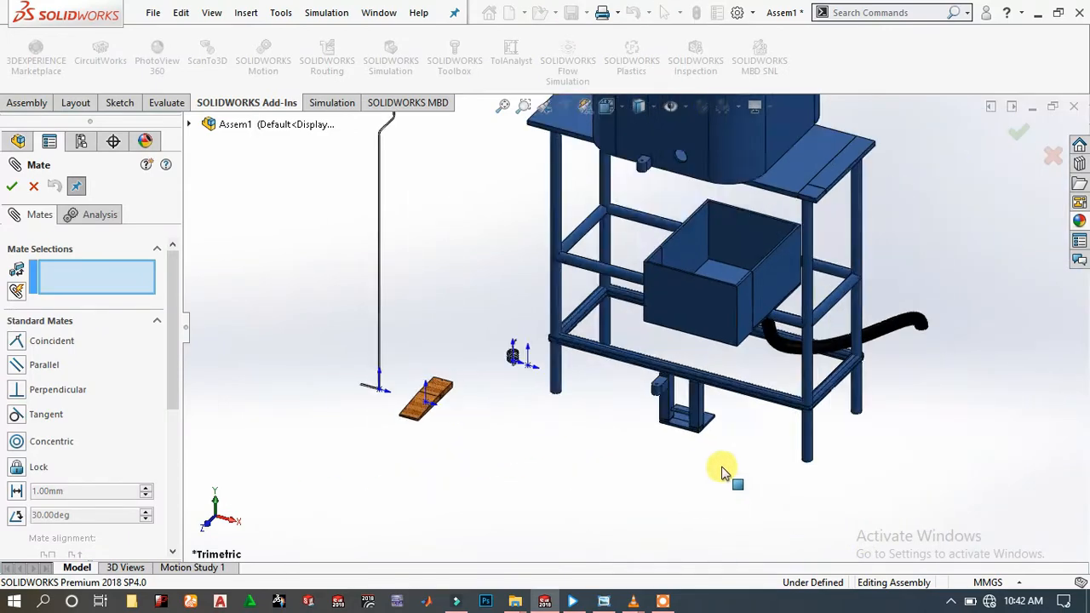
scroll(721, 473, "down", 5)
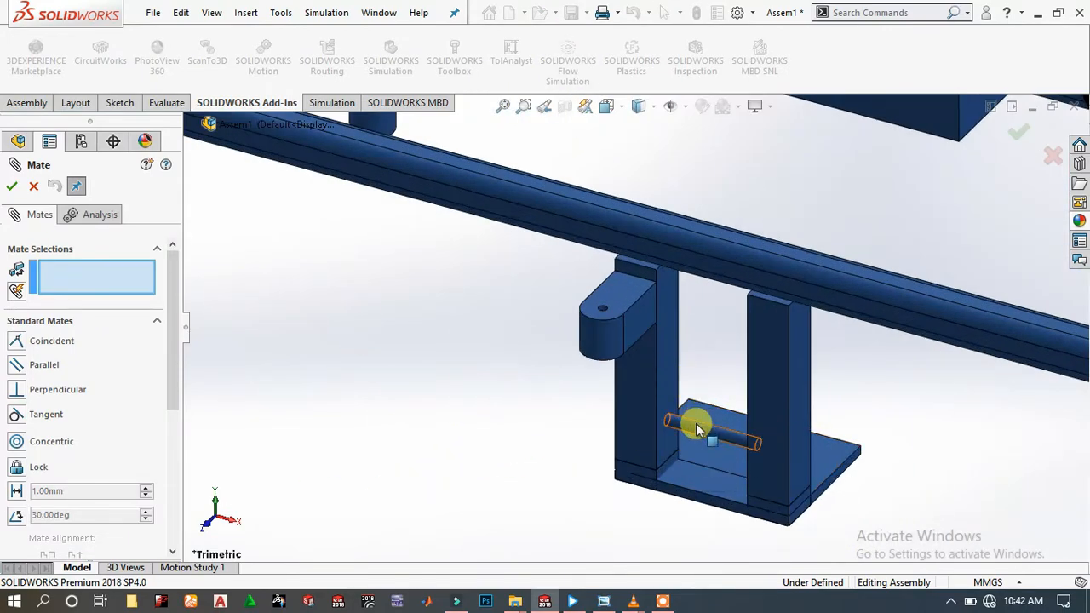
left_click(696, 428)
scroll(463, 409, "up", 6)
scroll(501, 308, "down", 4)
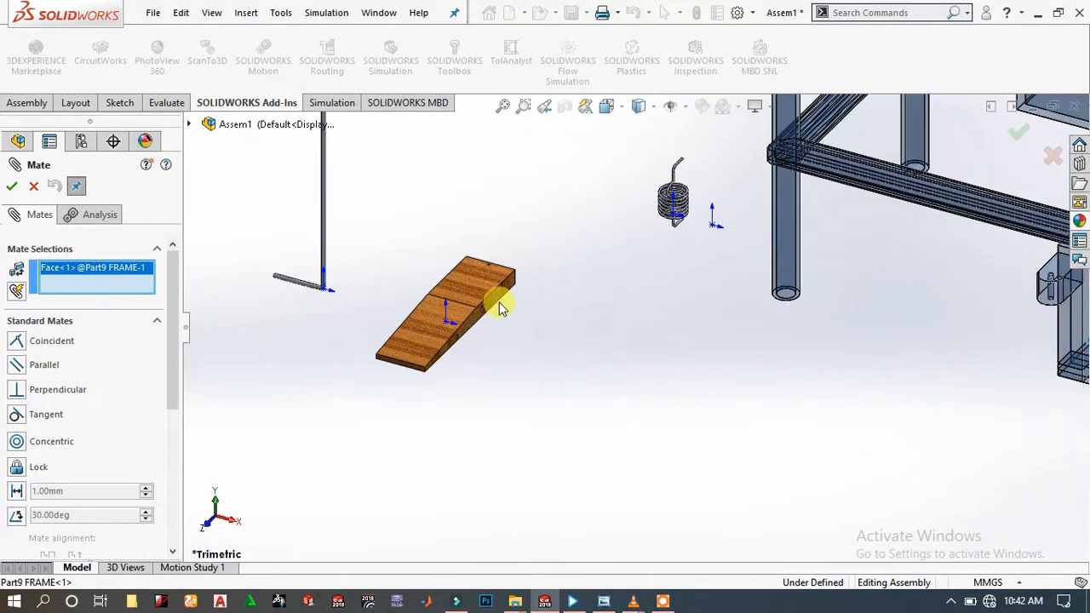
scroll(501, 308, "down", 6)
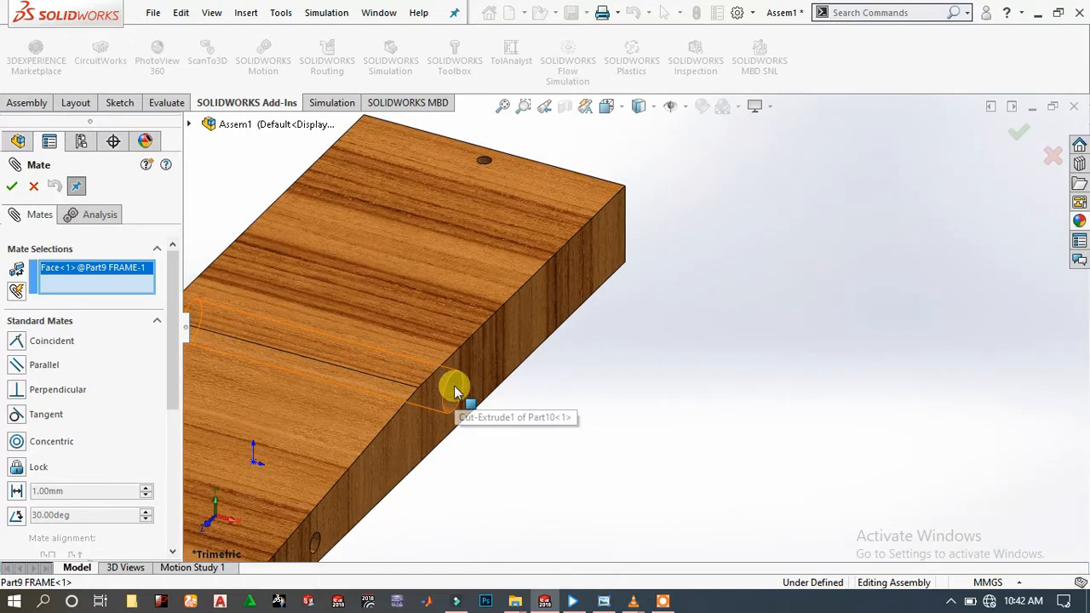
left_click(454, 391)
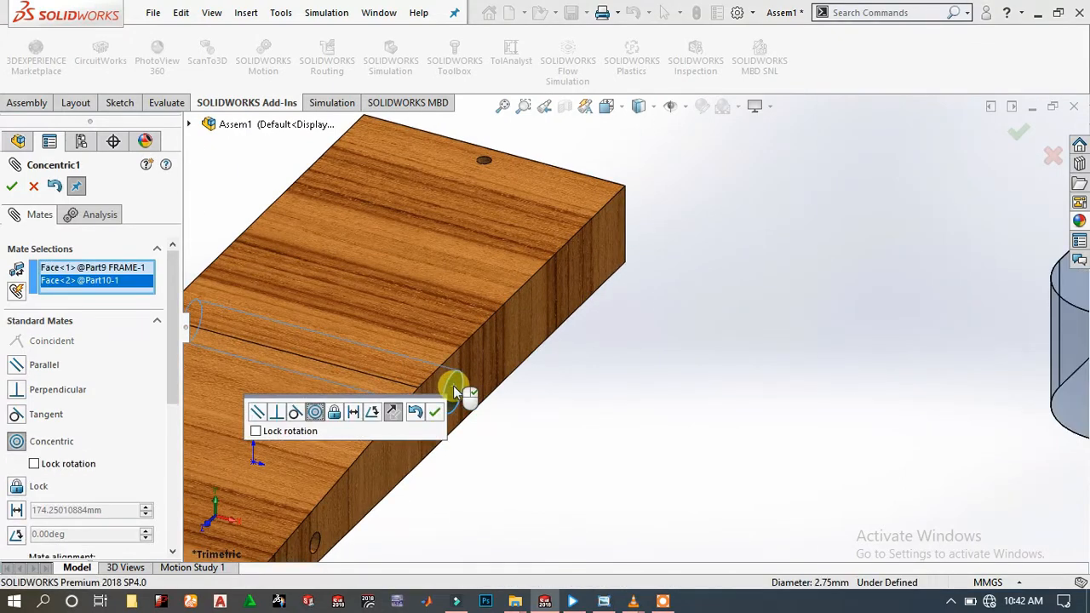
left_click(434, 412)
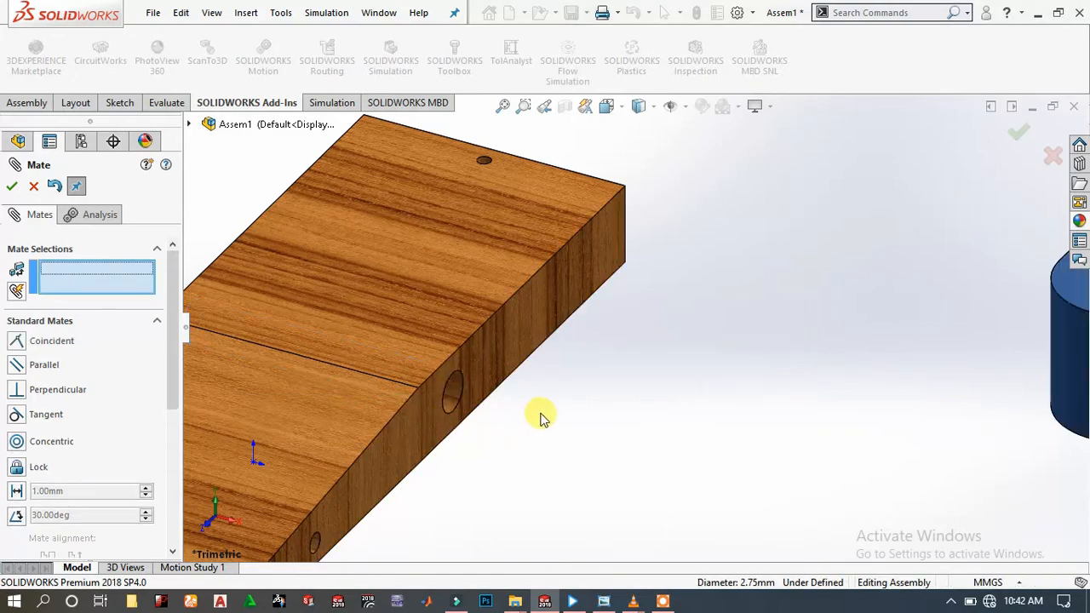
scroll(542, 417, "up", 10)
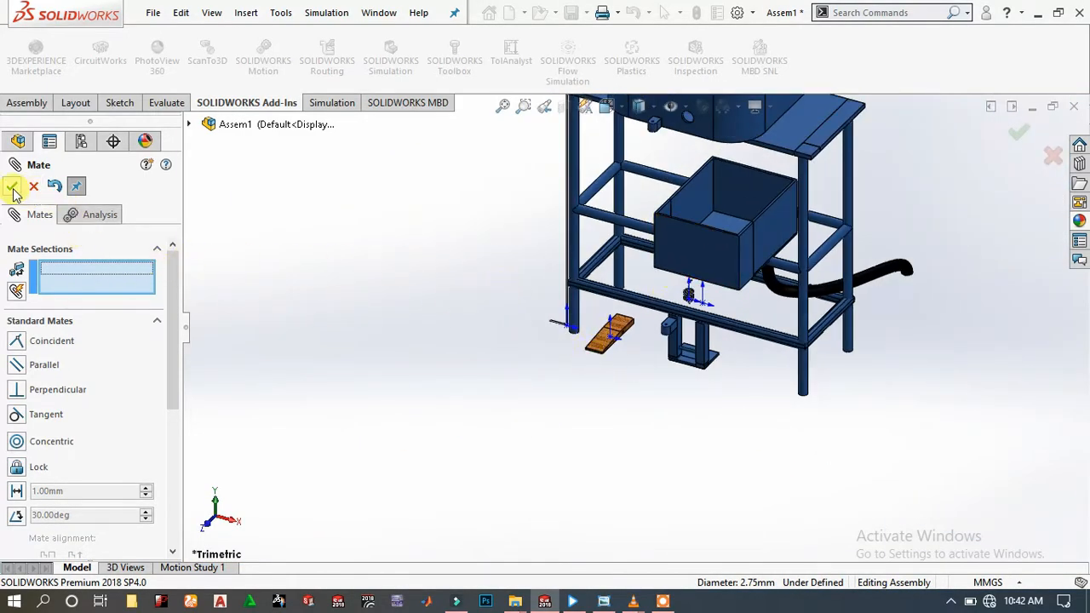
key("Escape")
- Fix the Part9 FRAME component in place and hide the origins
middle_click_drag(723, 202, 707, 327)
scroll(706, 328, "up", 4)
left_click(700, 271)
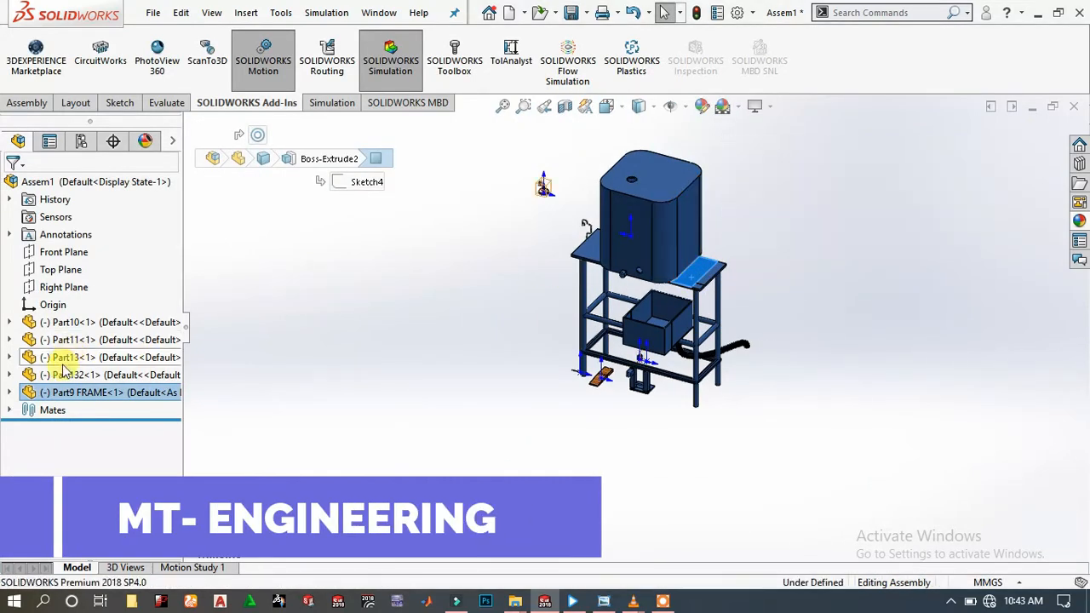
right_click(53, 397)
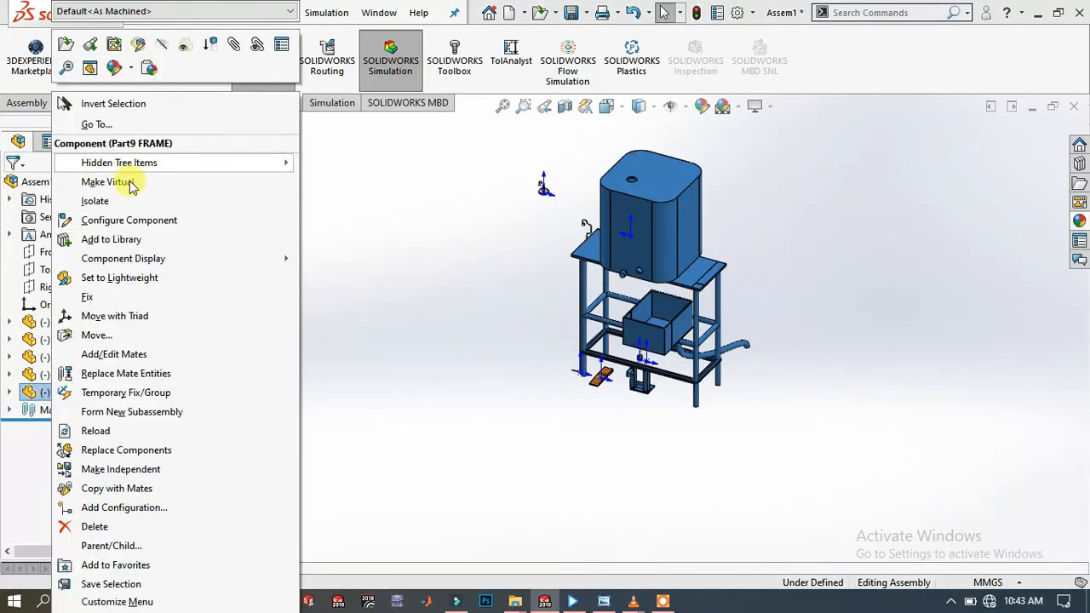
left_click(116, 297)
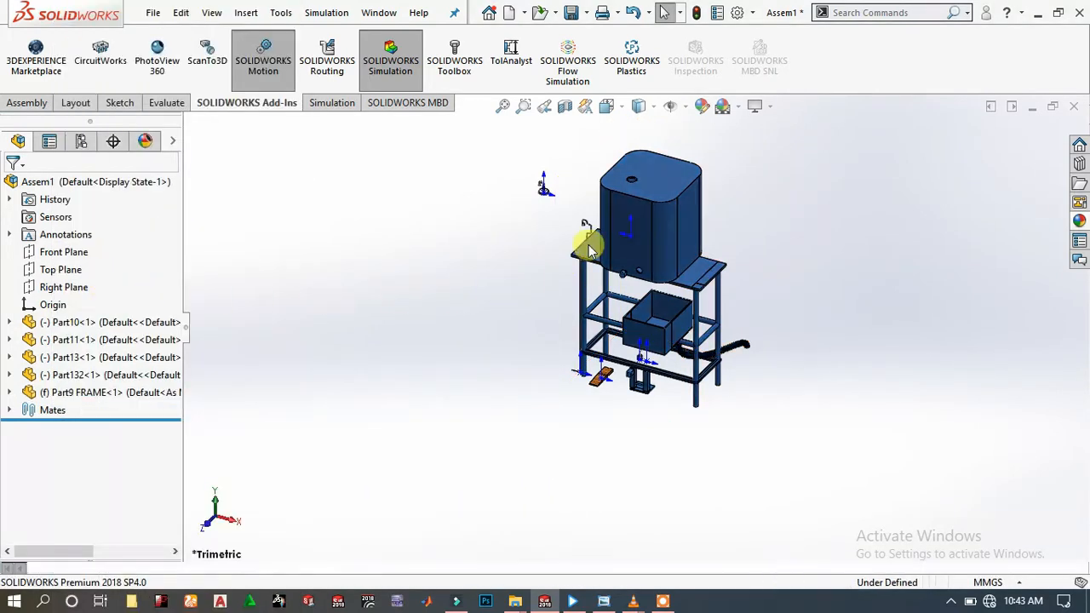
left_click(660, 107)
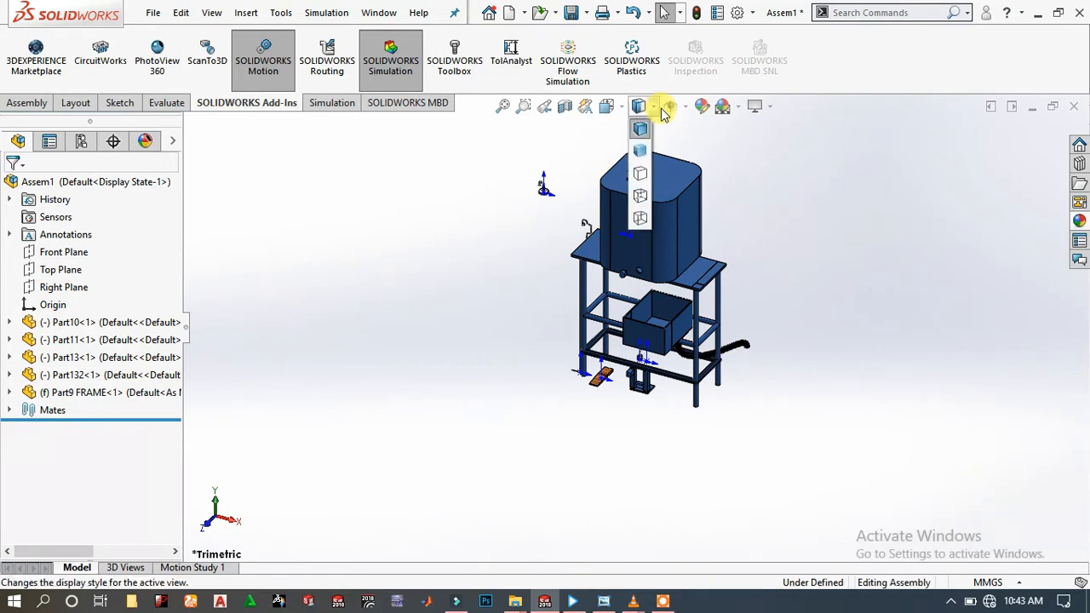
left_click(684, 109)
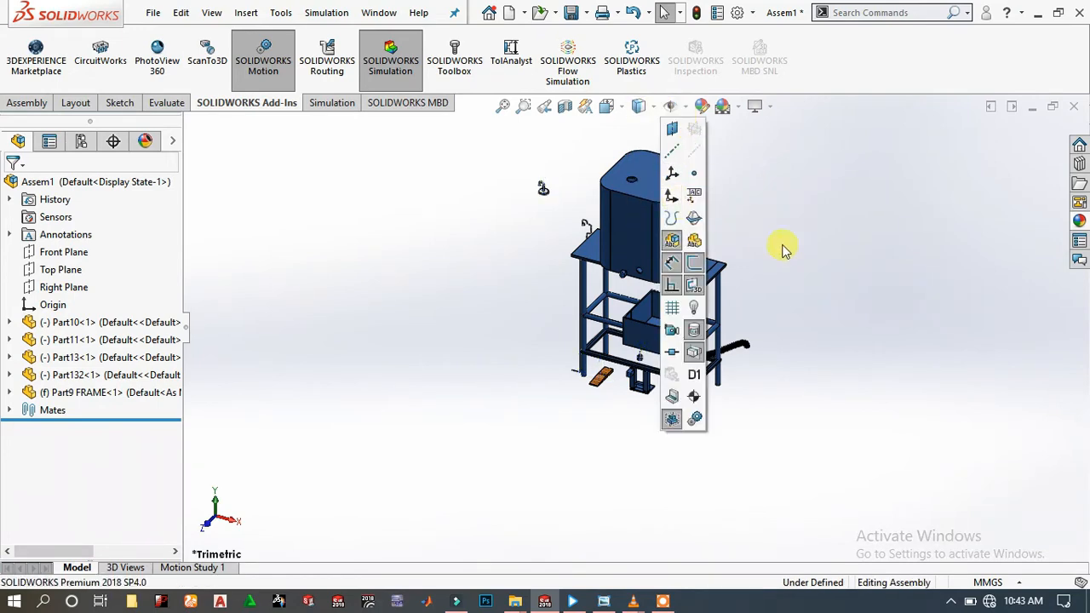
- Centre the wooden pedal between the bracket's two uprights with a Centered Width mate on its side faces and the uprights' inner faces
scroll(834, 275, "down", 10)
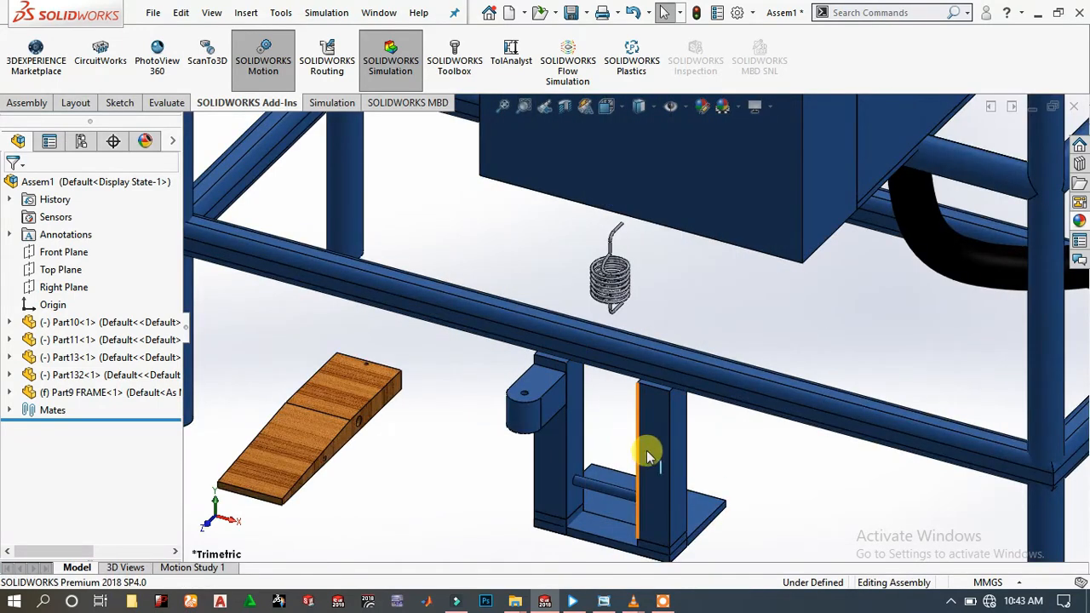
left_click(391, 402)
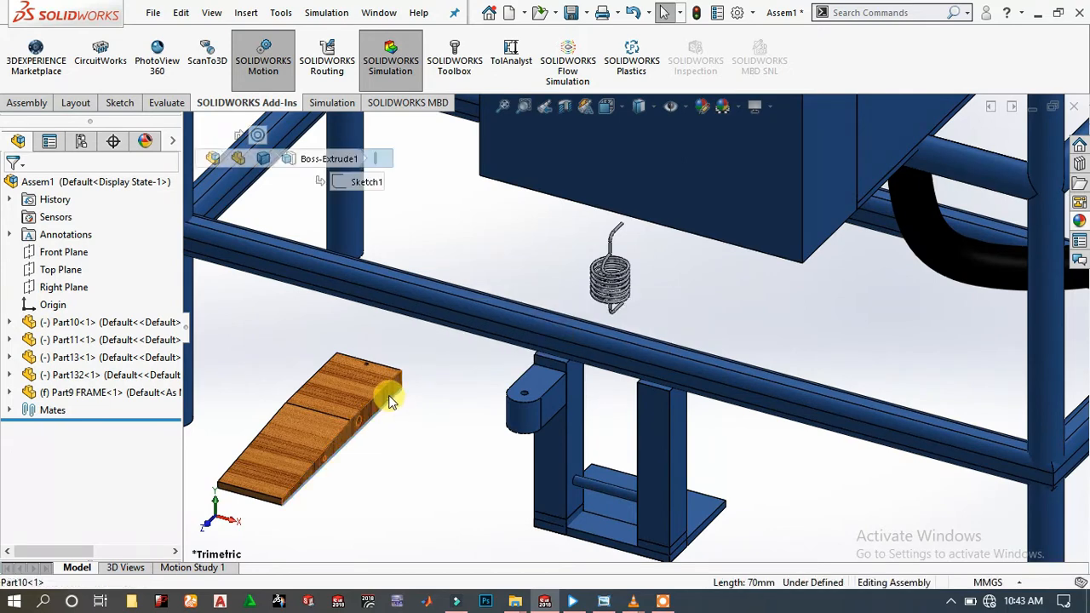
left_click(607, 301)
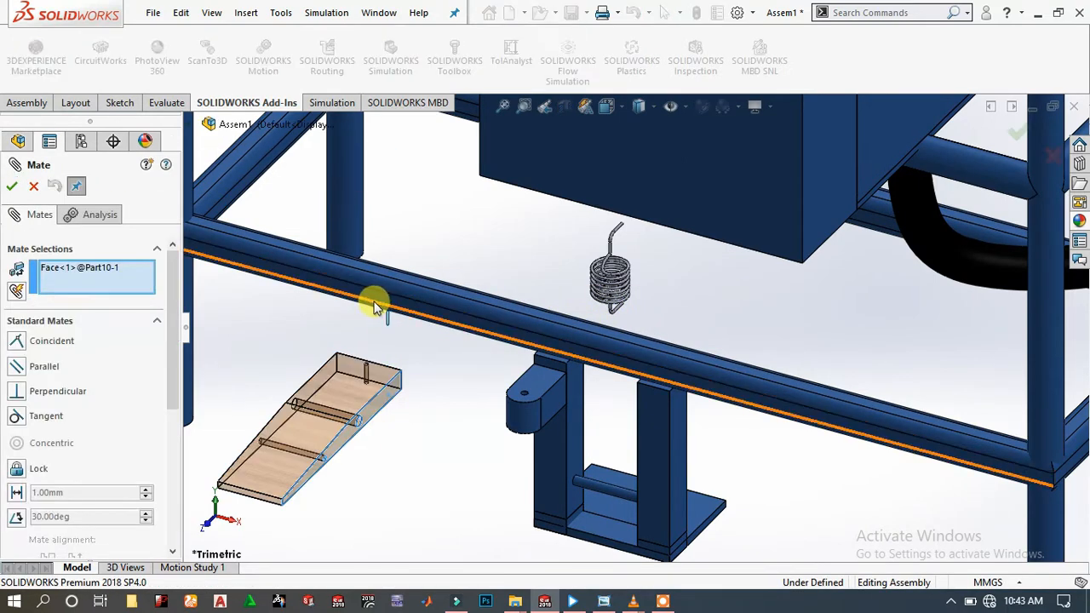
scroll(43, 443, "down", 5)
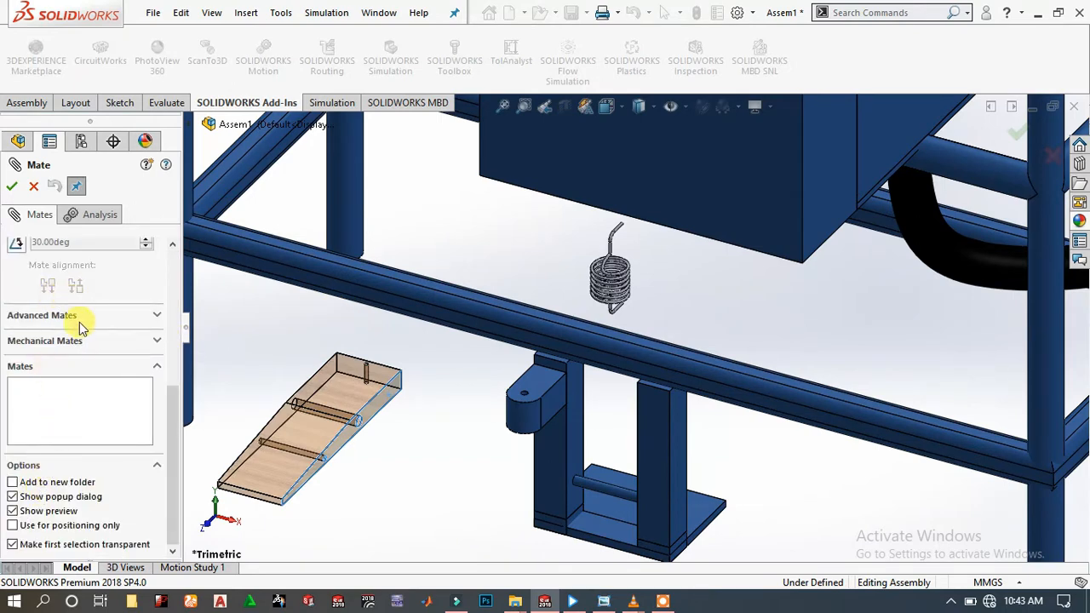
scroll(114, 320, "up", 1)
left_click(114, 317)
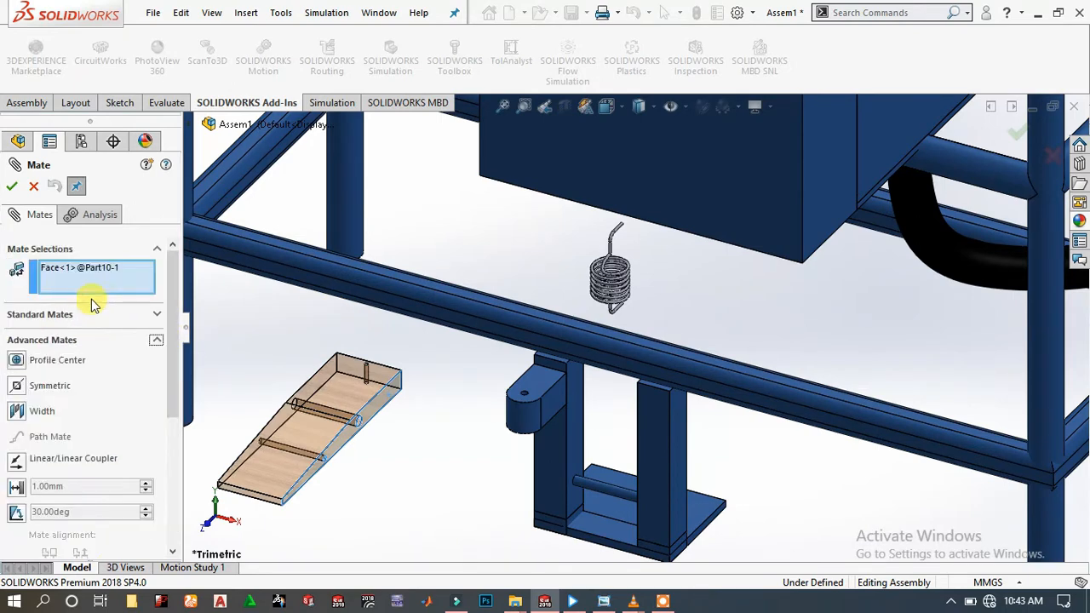
left_click(18, 410)
mouse_move(294, 414)
middle_mouse_down()
mouse_move(318, 400)
mouse_move(276, 406)
middle_mouse_up()
left_click(272, 393)
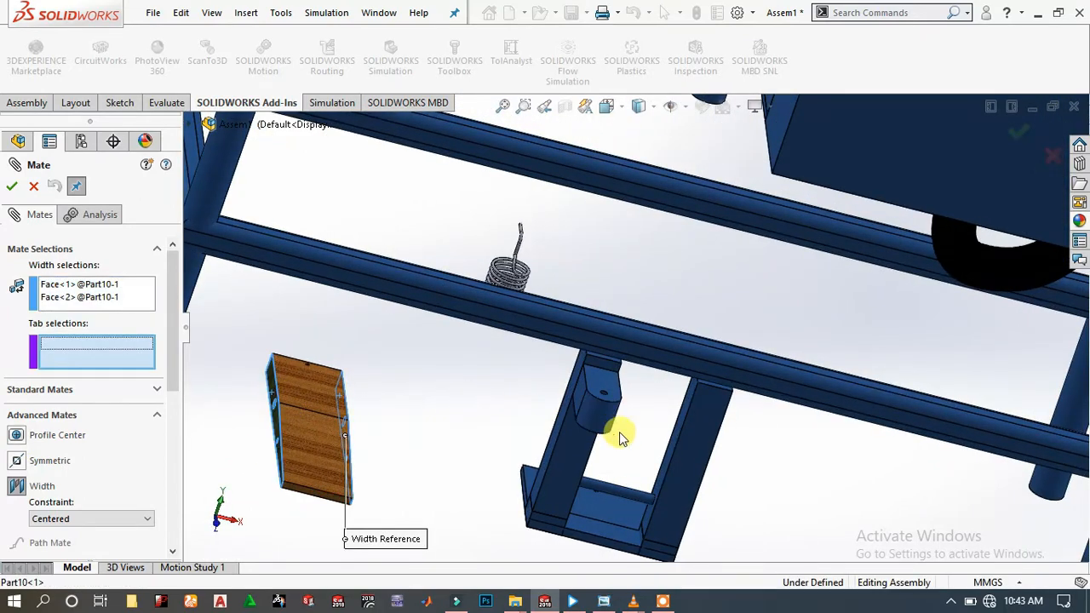
left_click(674, 446)
middle_click_drag(667, 443, 594, 438)
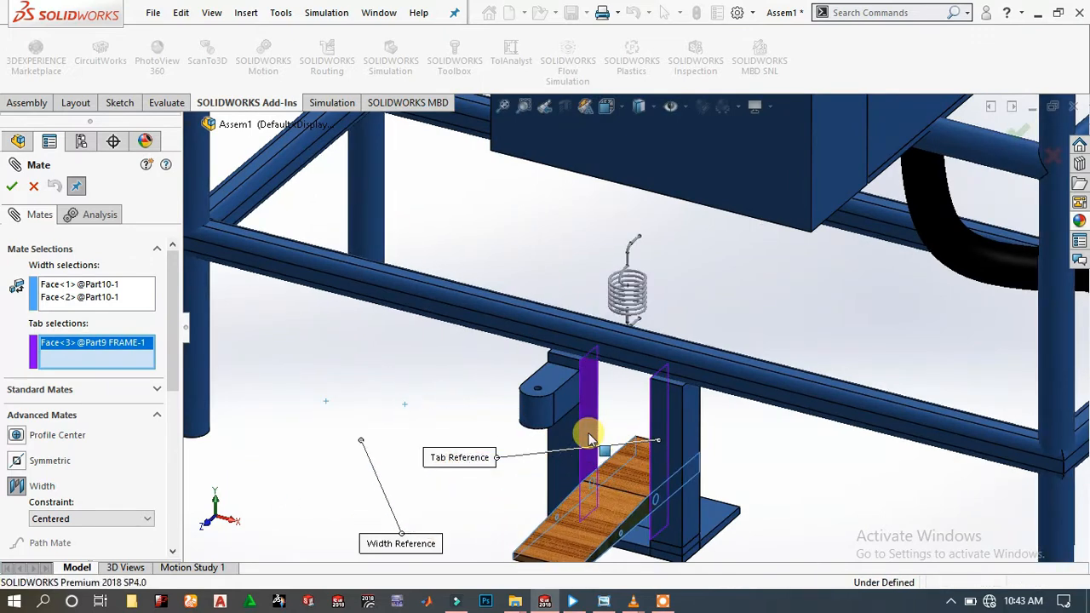
left_click(586, 436)
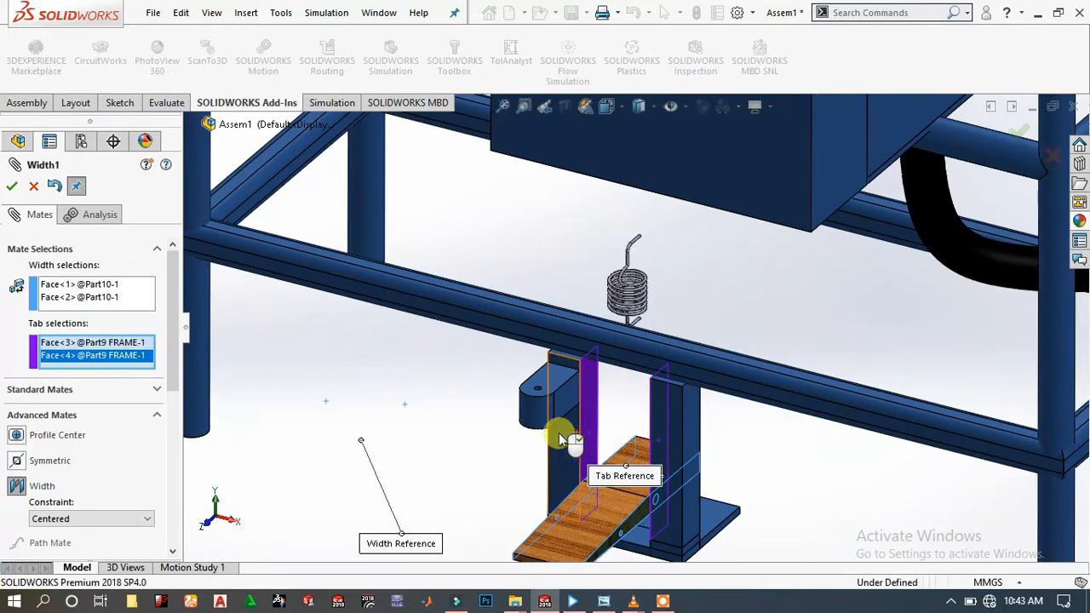
left_click(12, 189)
- Mate the long vertical section of the Part132 rod concentric with the hole in the bracket's rounded lug
scroll(638, 369, "up", 3)
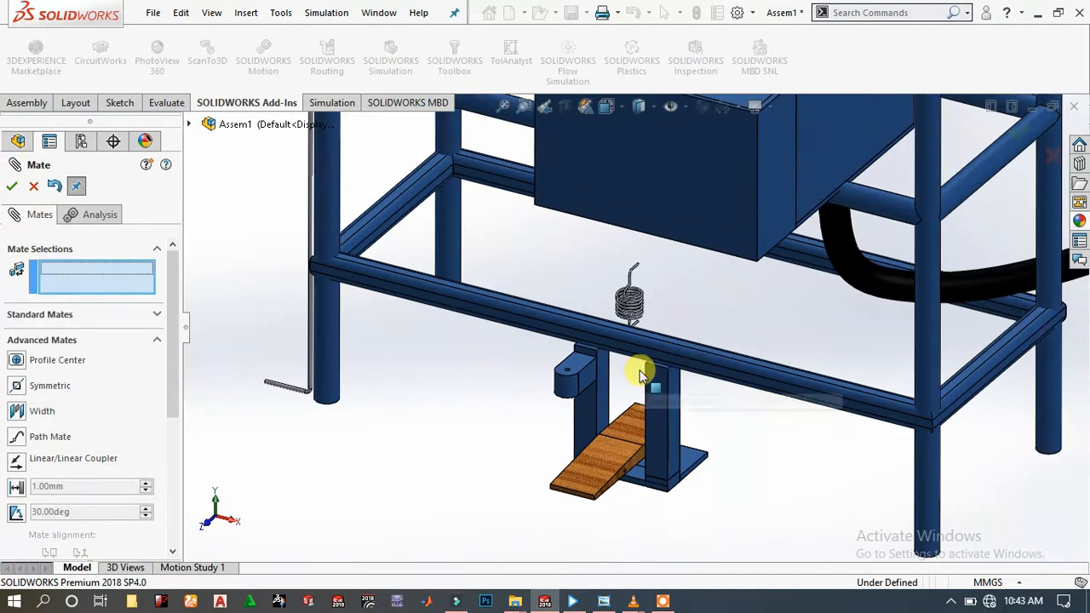
scroll(641, 383, "down", 2)
scroll(584, 365, "up", 4)
scroll(559, 316, "down", 4)
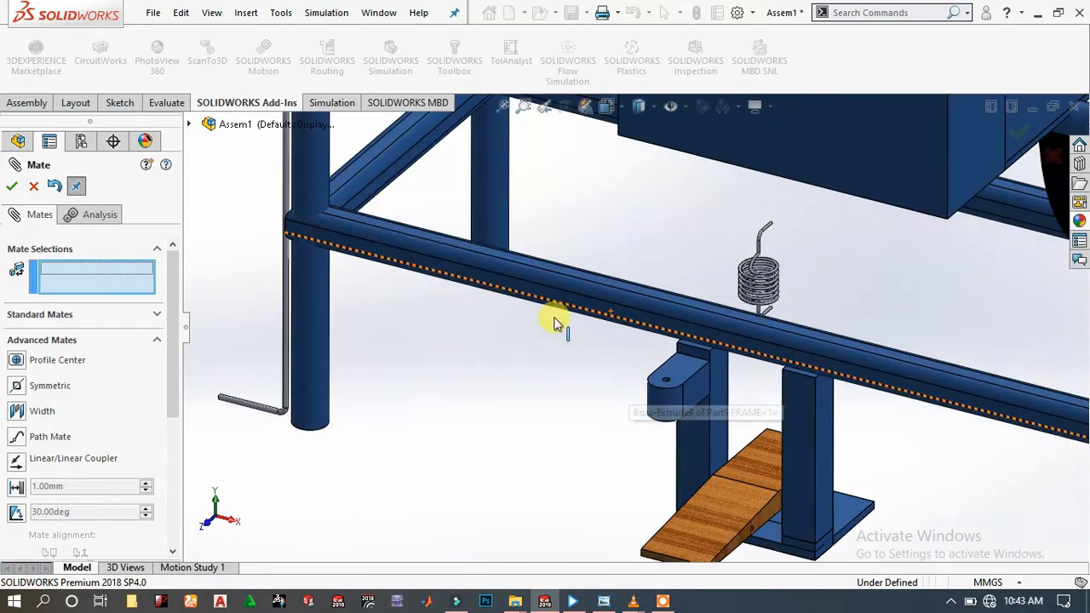
left_click(286, 338)
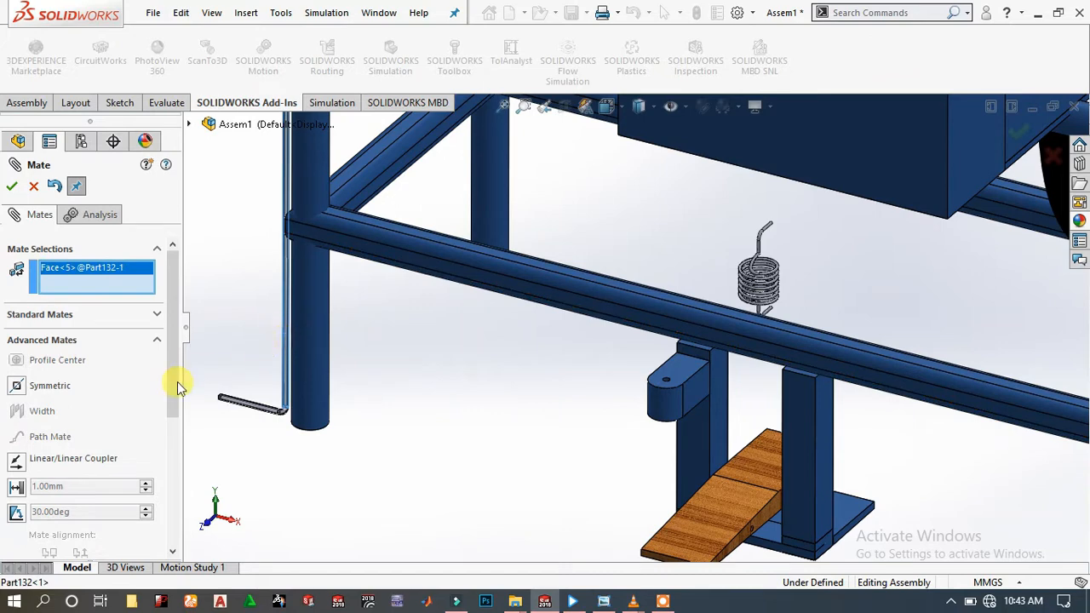
scroll(59, 368, "down", 5)
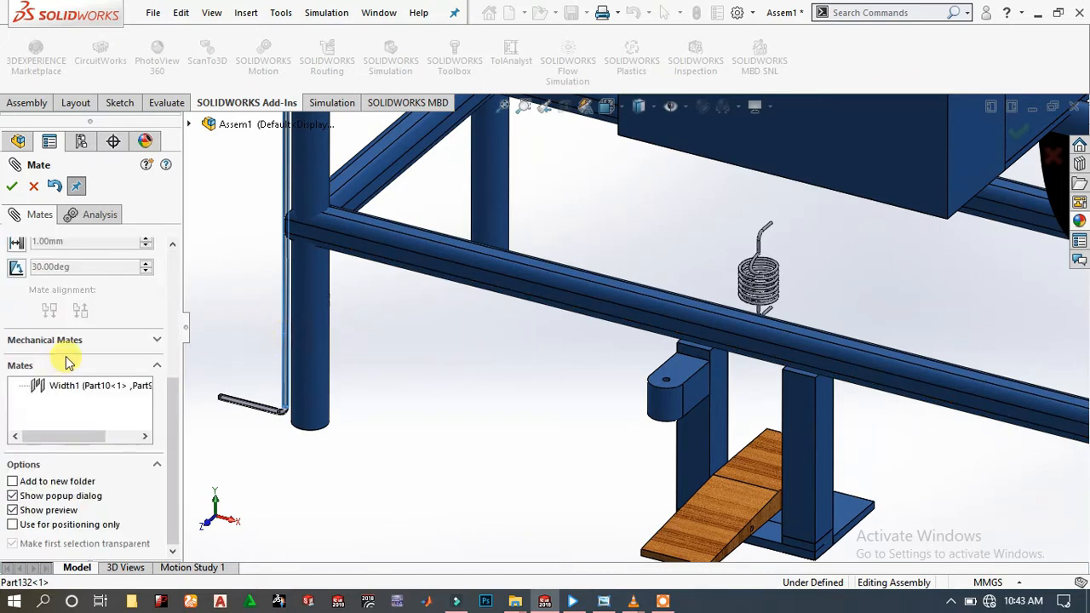
scroll(82, 348, "up", 5)
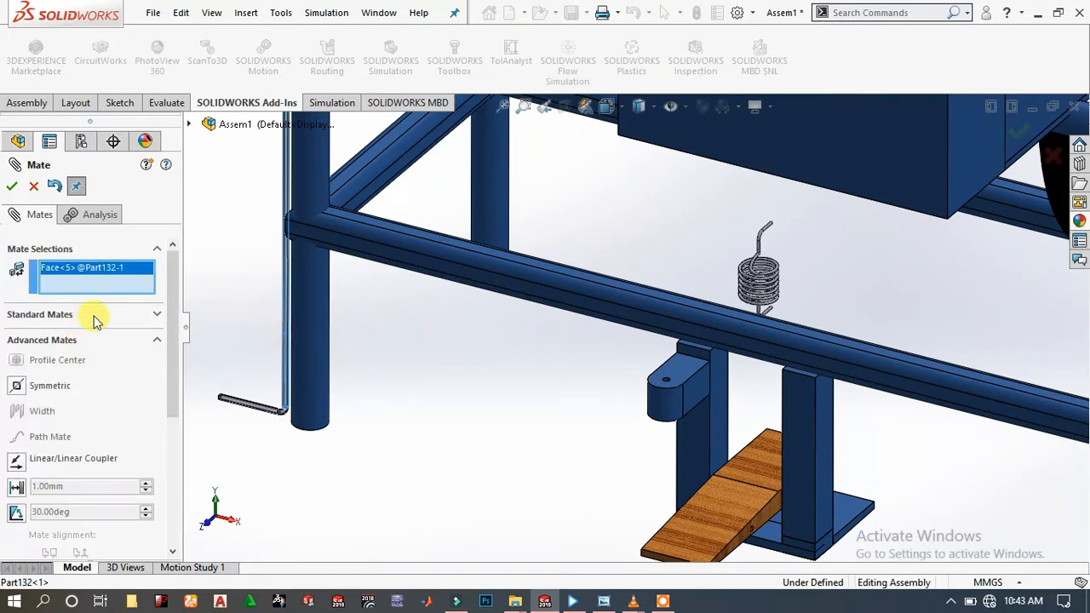
left_click(94, 315)
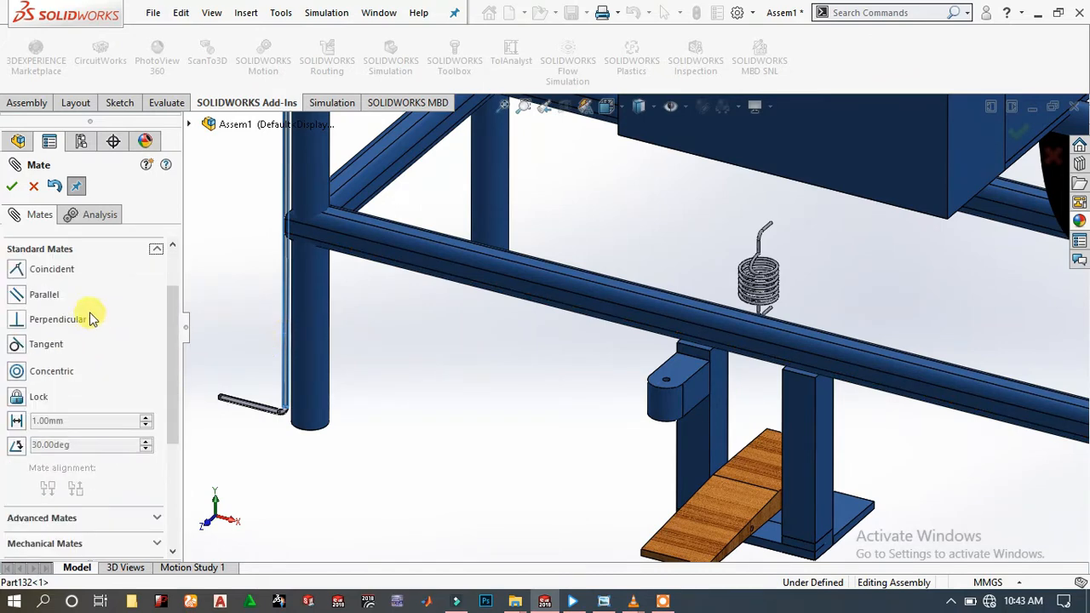
left_click(29, 379)
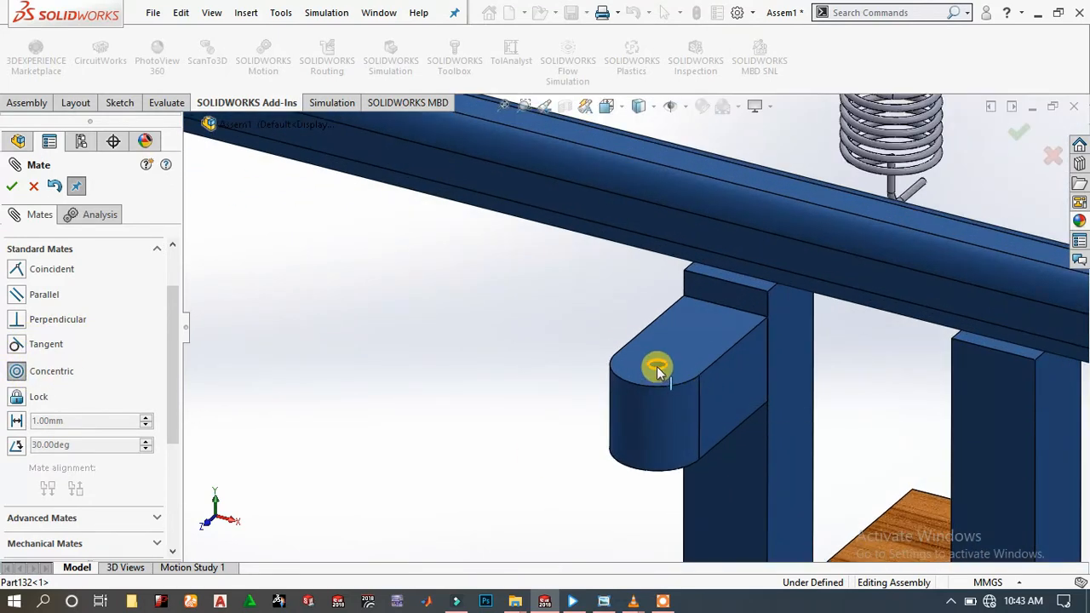
scroll(664, 383, "down", 4)
left_click(662, 353)
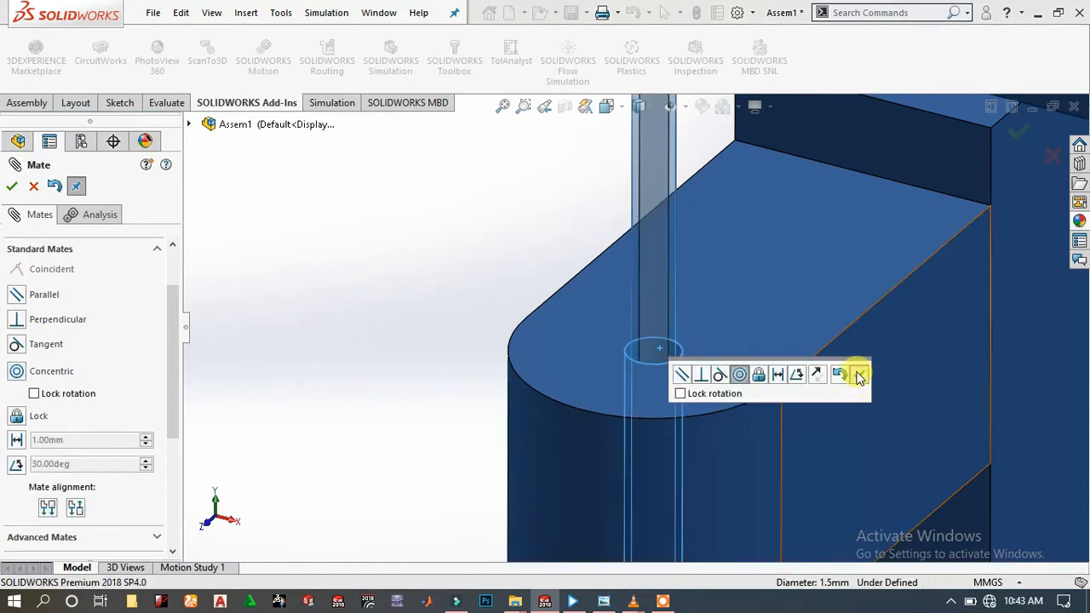
left_click(860, 376)
- Slide the rod upward through the lug and swing its bent foot around to beneath the wooden pedal
scroll(618, 447, "up", 5)
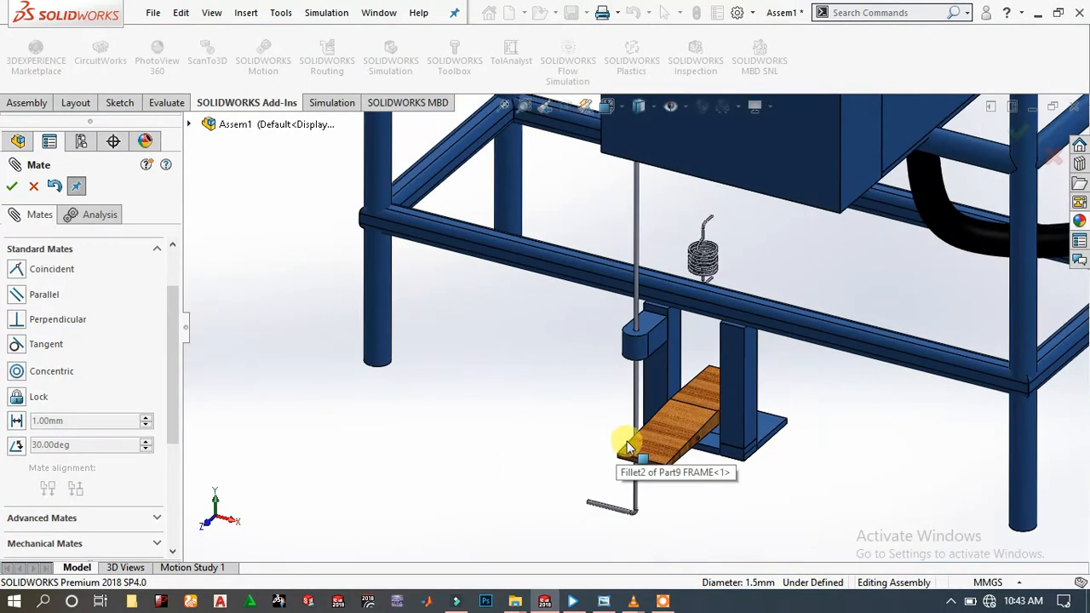
left_click_drag(598, 509, 609, 454)
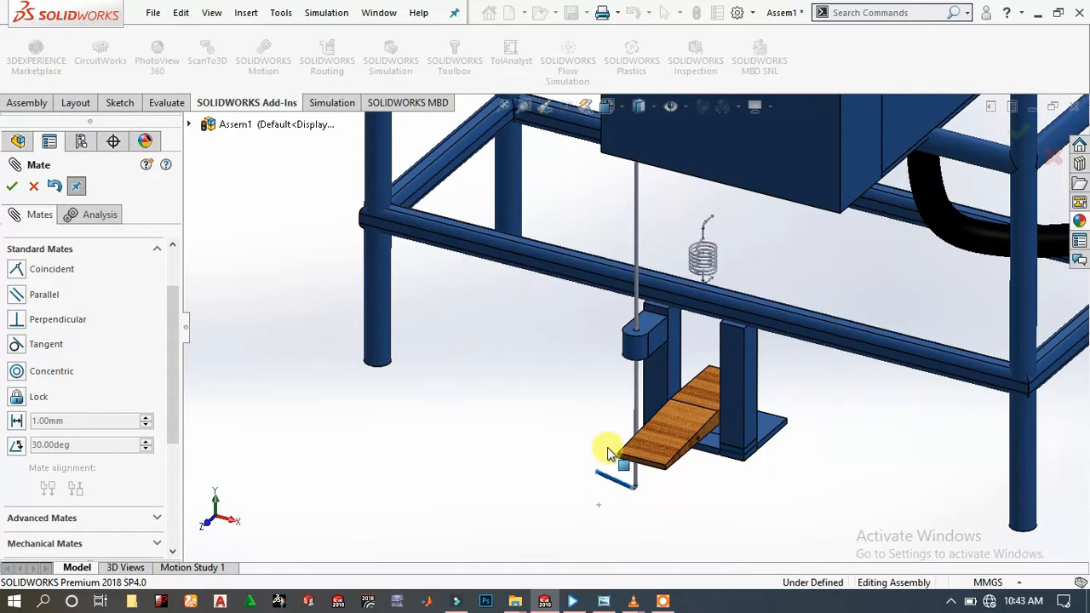
left_click_drag(687, 483, 674, 504)
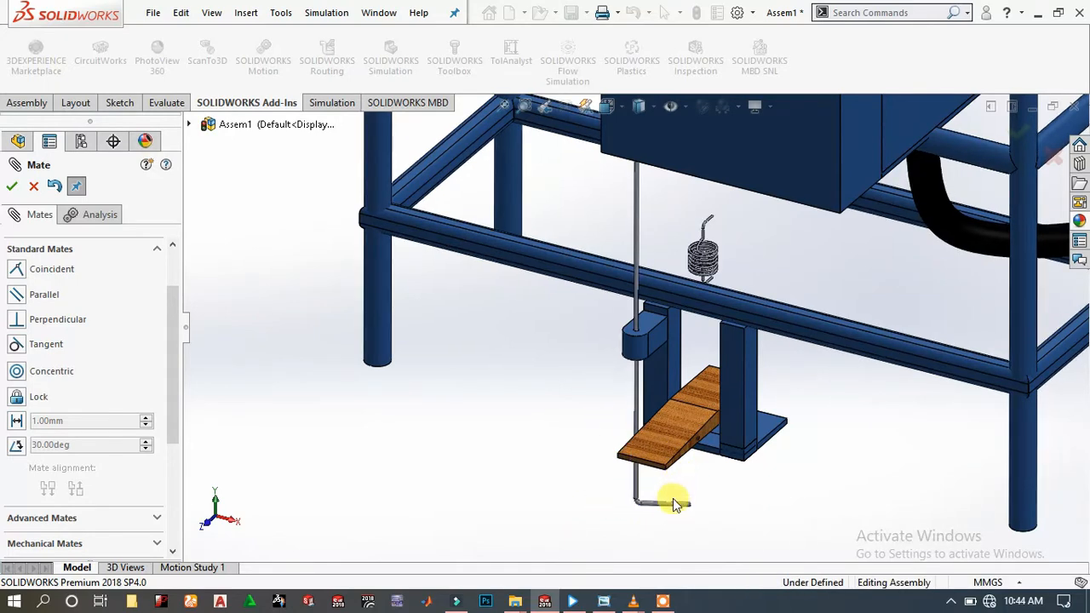
- Mate the bent foot of the Part132 rod concentric with the hole in the wooden pedal's side
scroll(691, 418, "down", 5)
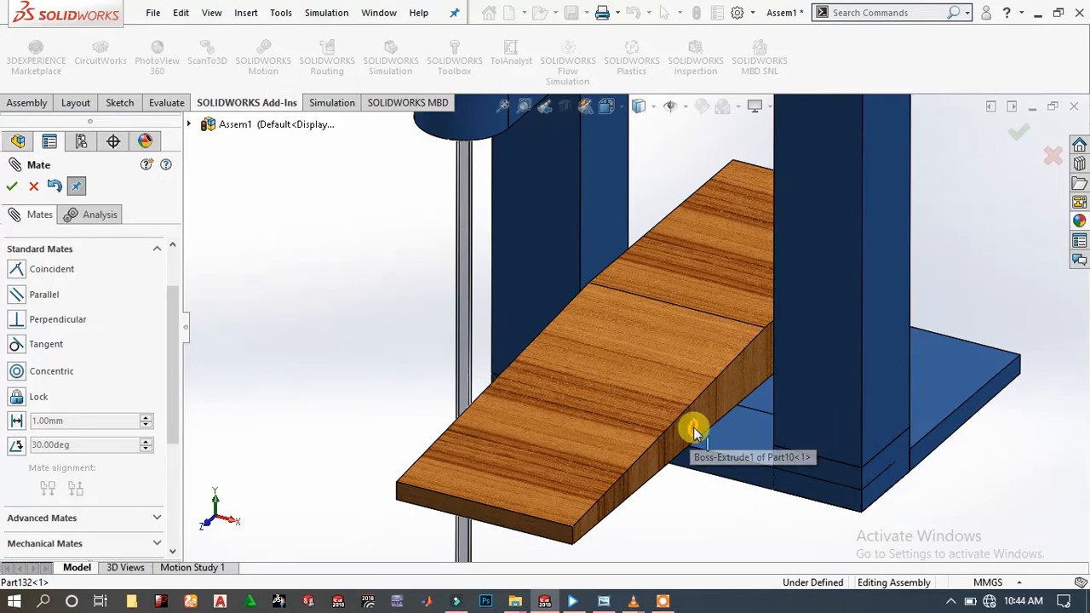
scroll(695, 431, "down", 4)
left_click(664, 389)
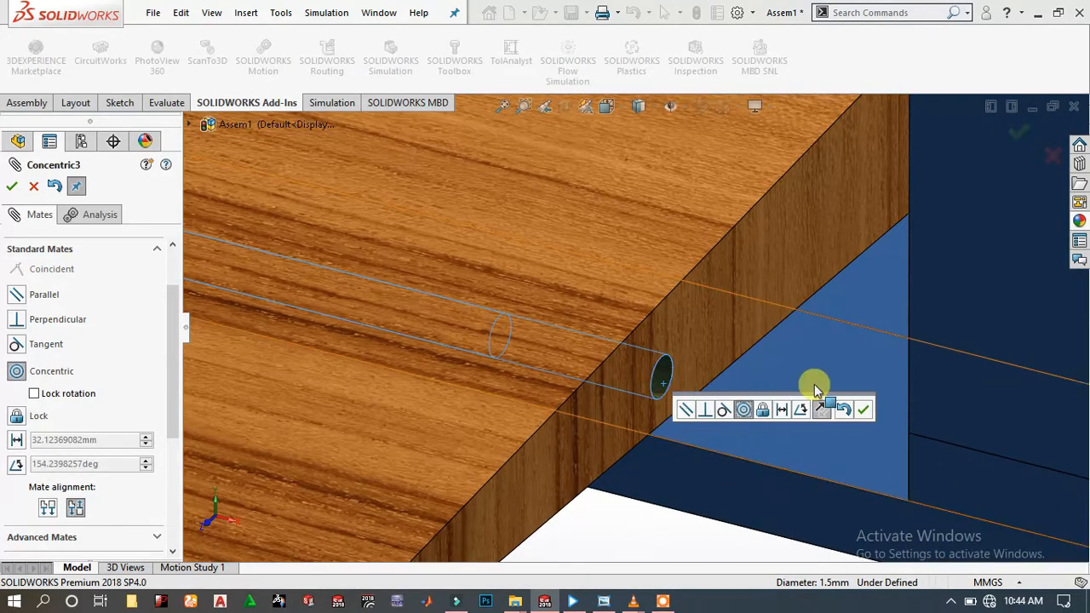
left_click(865, 409)
scroll(640, 406, "up", 10)
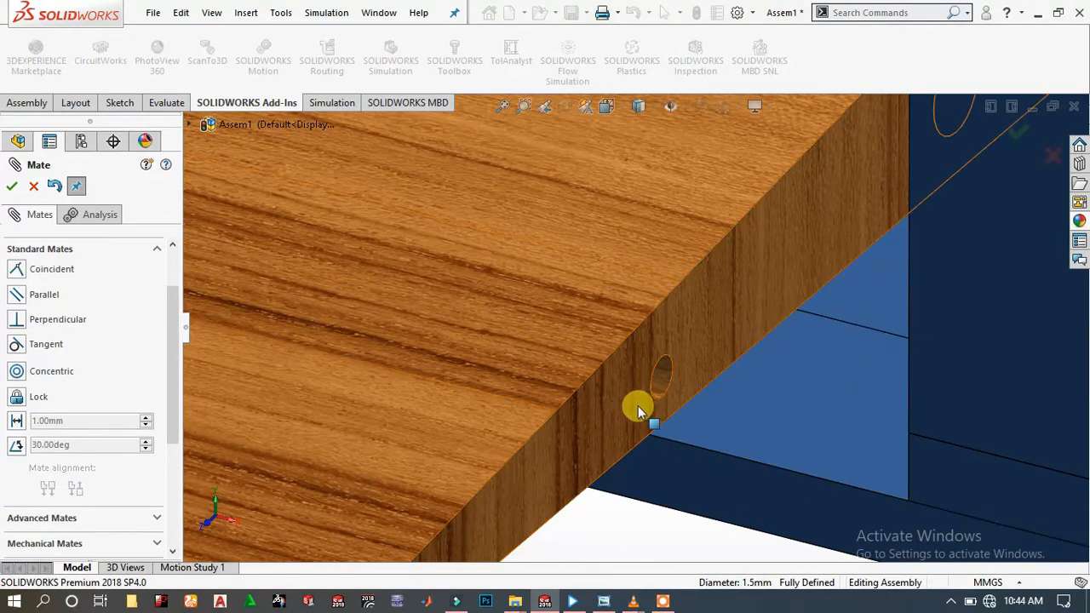
- Mate the straight upper section of the spring's wire concentric with the small hole near the wooden pedal's rear edge
scroll(638, 195, "up", 3)
scroll(652, 209, "down", 12)
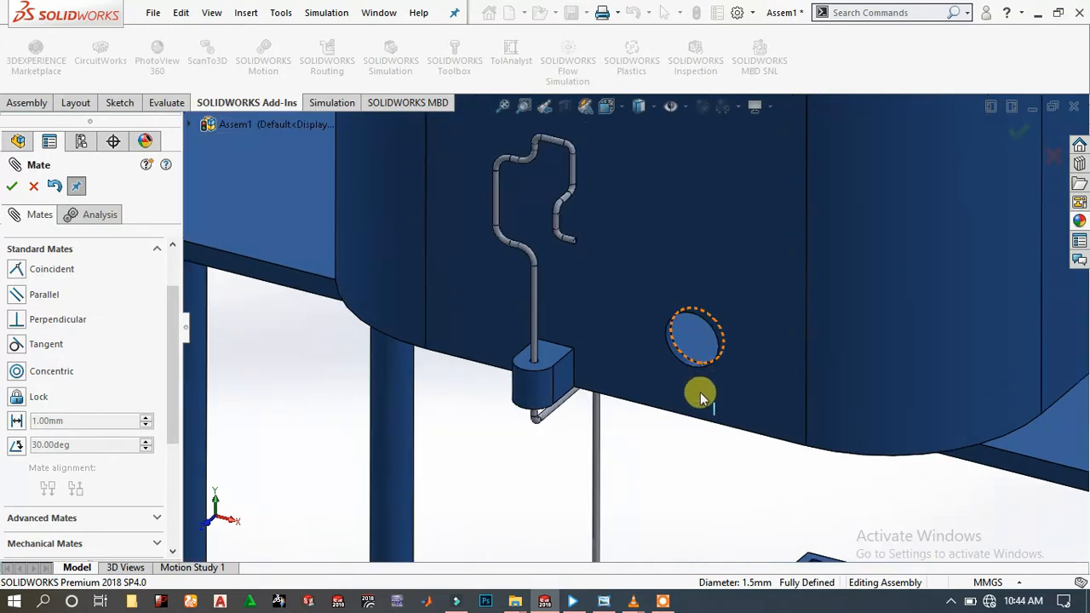
scroll(711, 479, "up", 5)
scroll(714, 476, "up", 5)
scroll(657, 402, "down", 4)
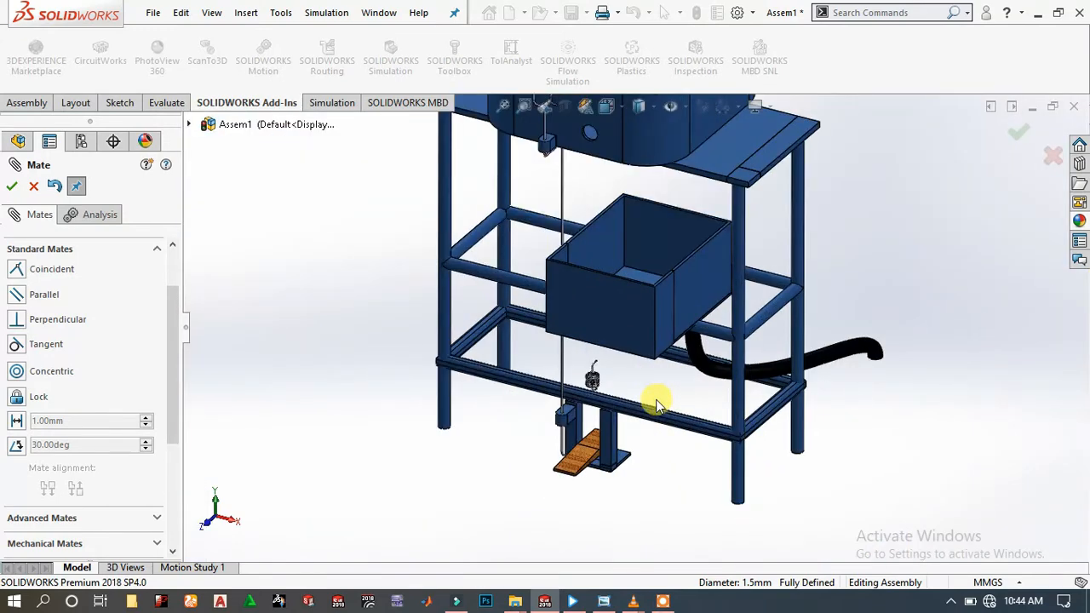
scroll(602, 368, "down", 10)
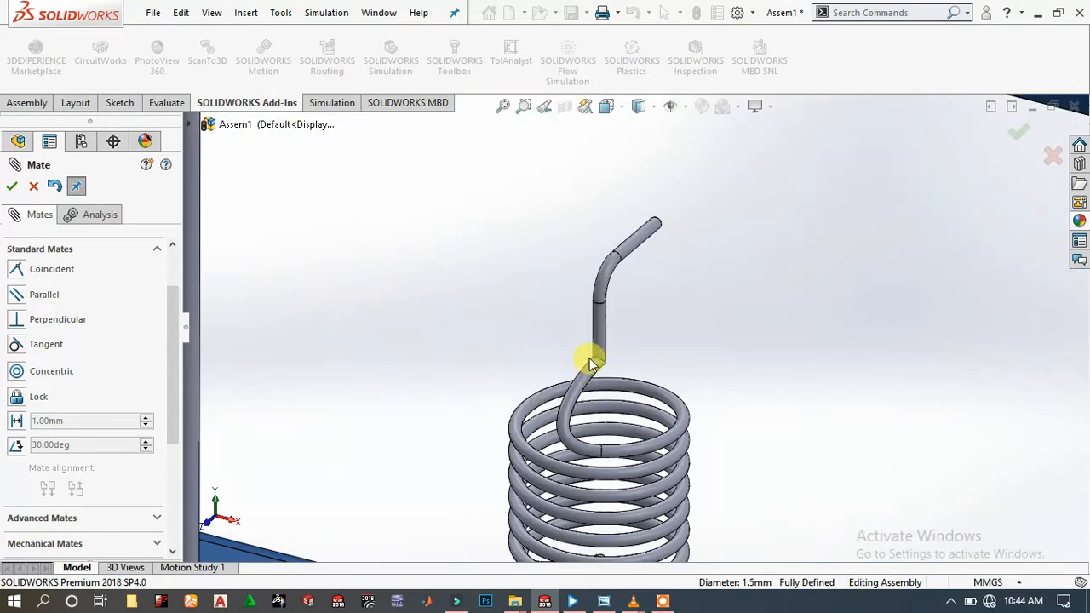
left_click(603, 345)
scroll(617, 375, "up", 8)
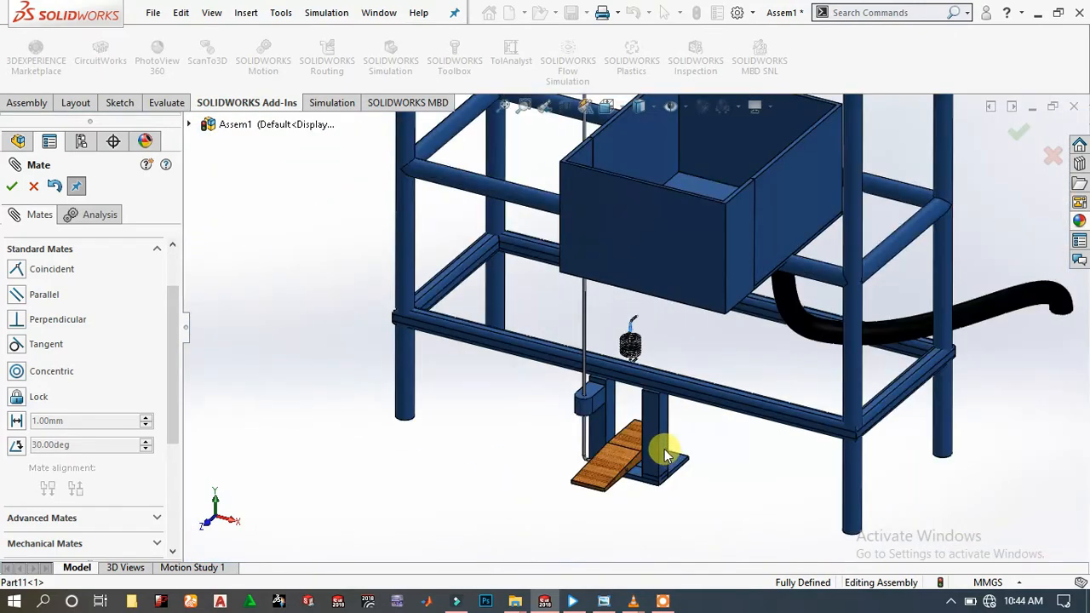
scroll(630, 421, "down", 10)
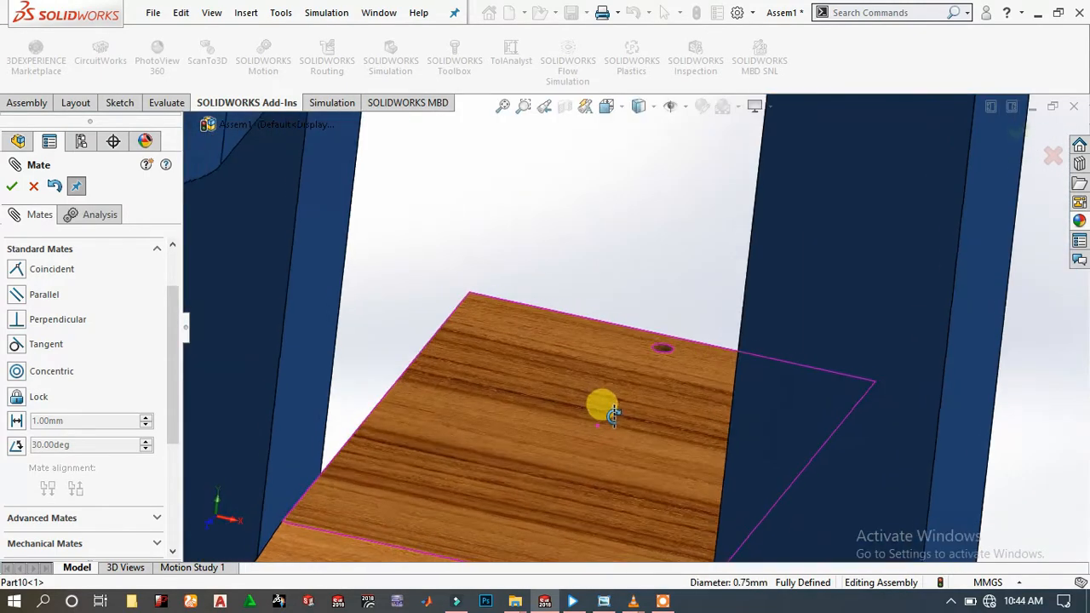
scroll(622, 345, "down", 5)
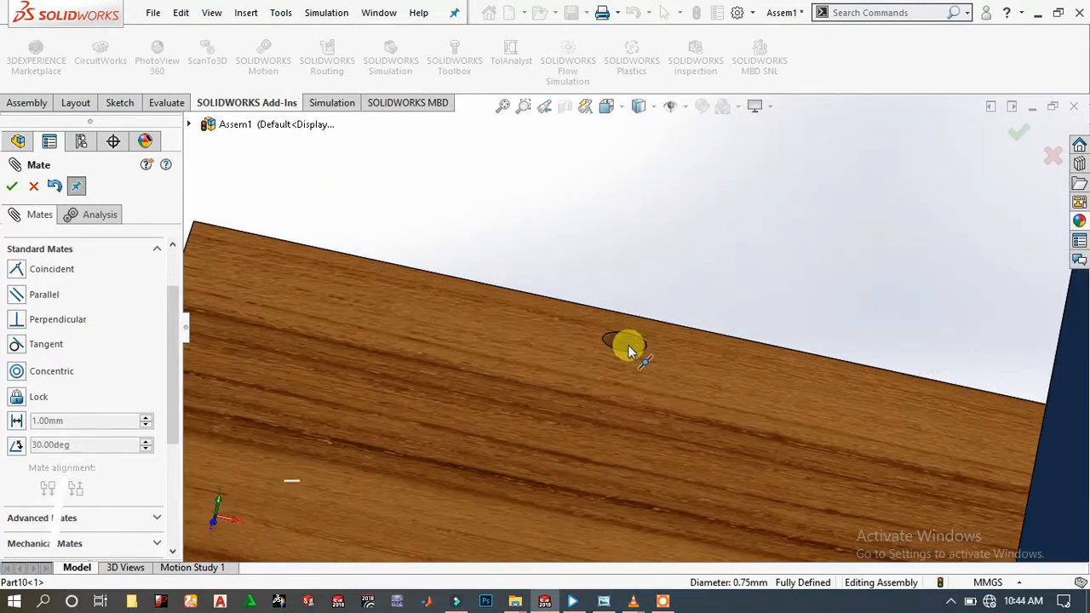
left_click(630, 342)
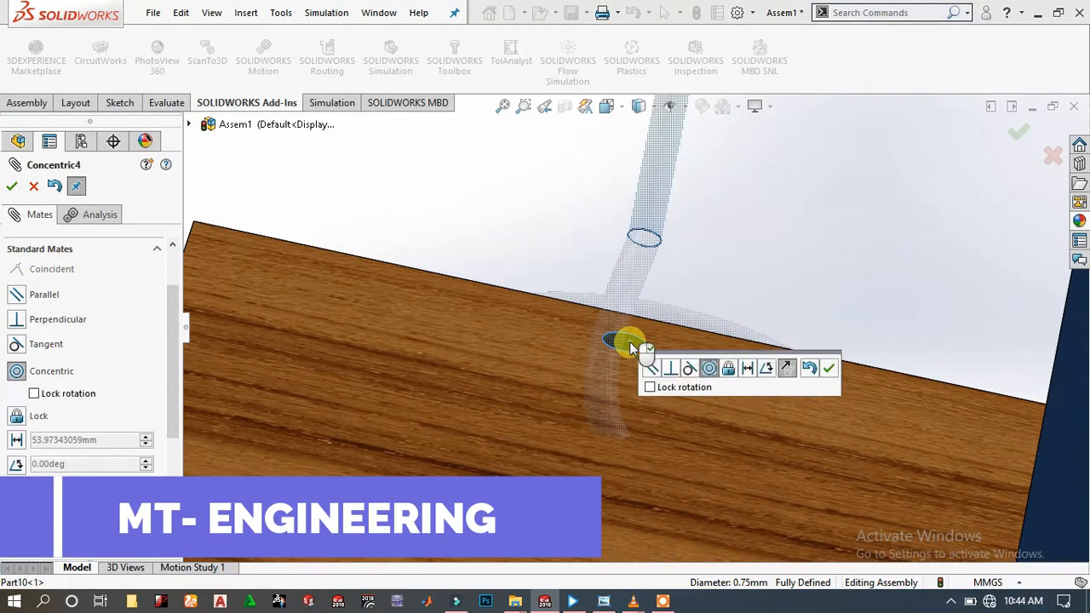
left_click(831, 368)
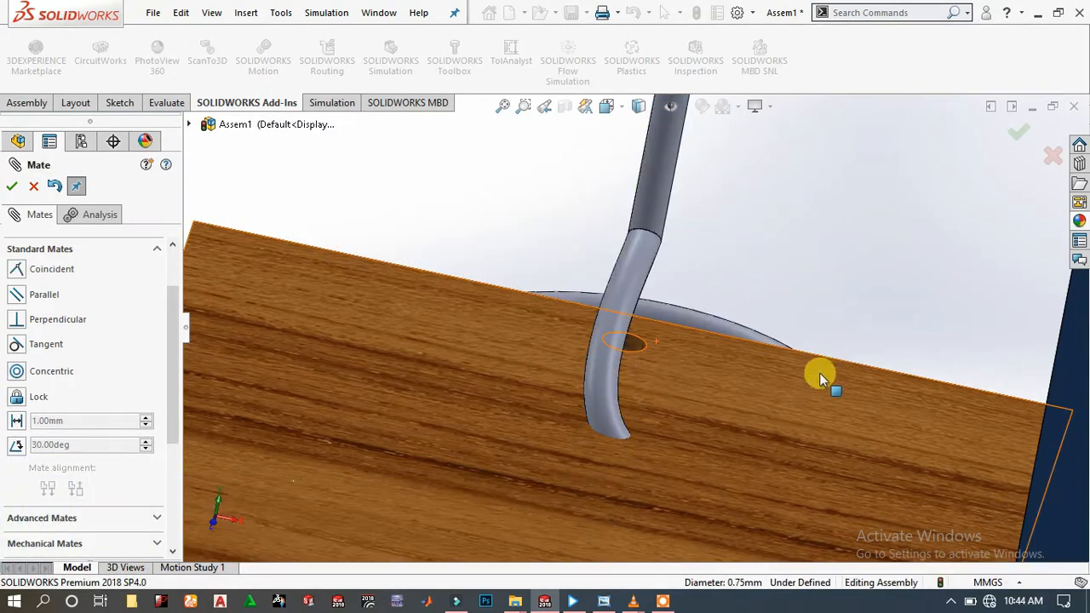
- Slide the spring down below the pedal so its lower hook passes through the bracket's base plate
scroll(669, 443, "up", 10)
middle_click_drag(713, 377, 849, 388)
scroll(849, 388, "down", 10)
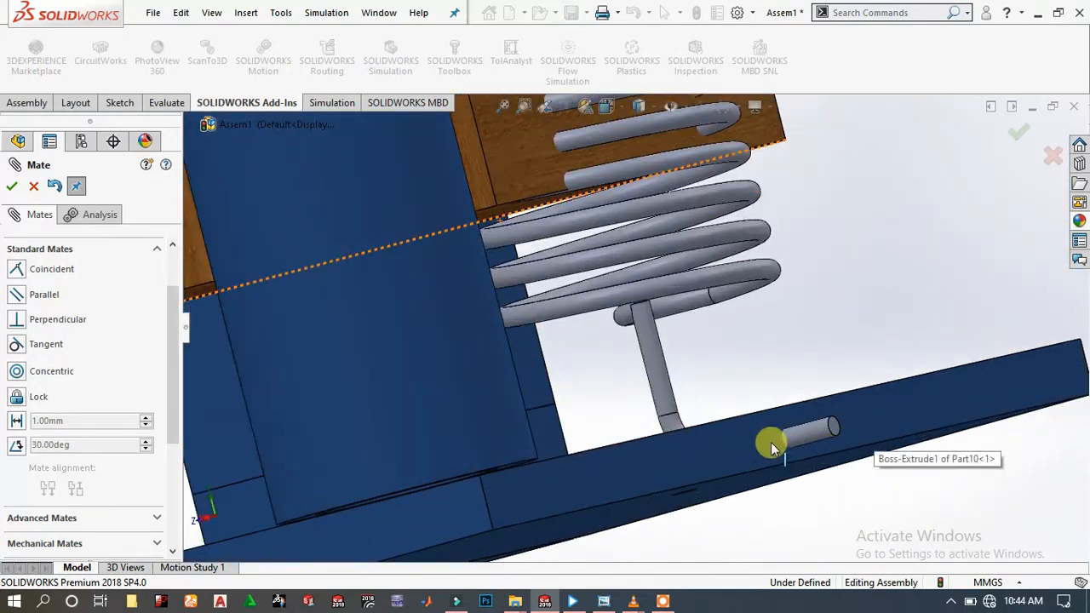
scroll(777, 481, "up", 5)
middle_click_drag(791, 462, 687, 434)
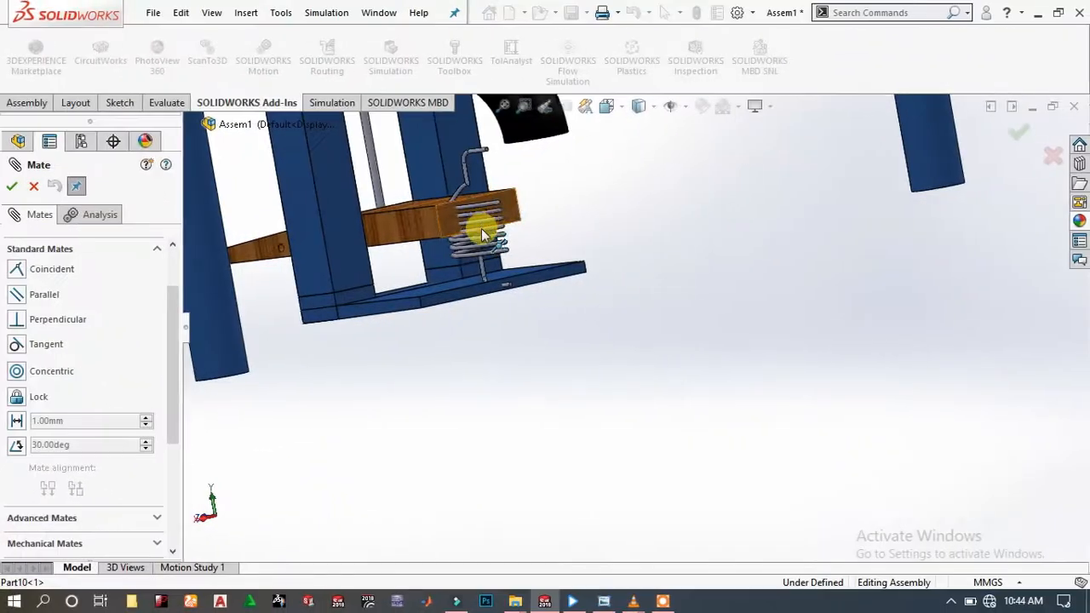
left_click(486, 273)
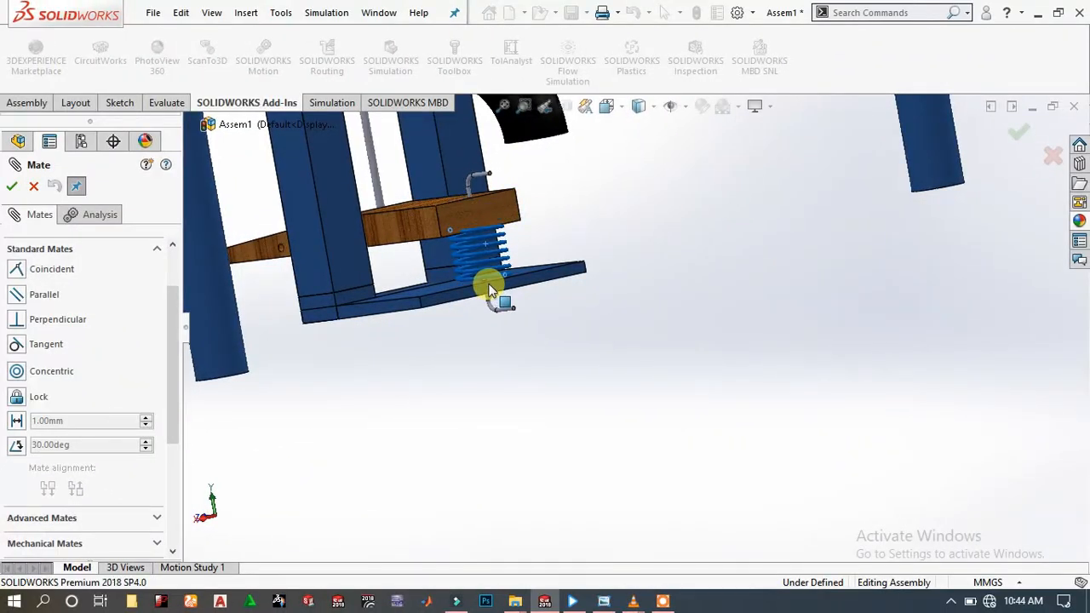
- Add a Tangent mate between the spring's straight lower hook end and the underside of the bracket's base plate
scroll(505, 292, "down", 6)
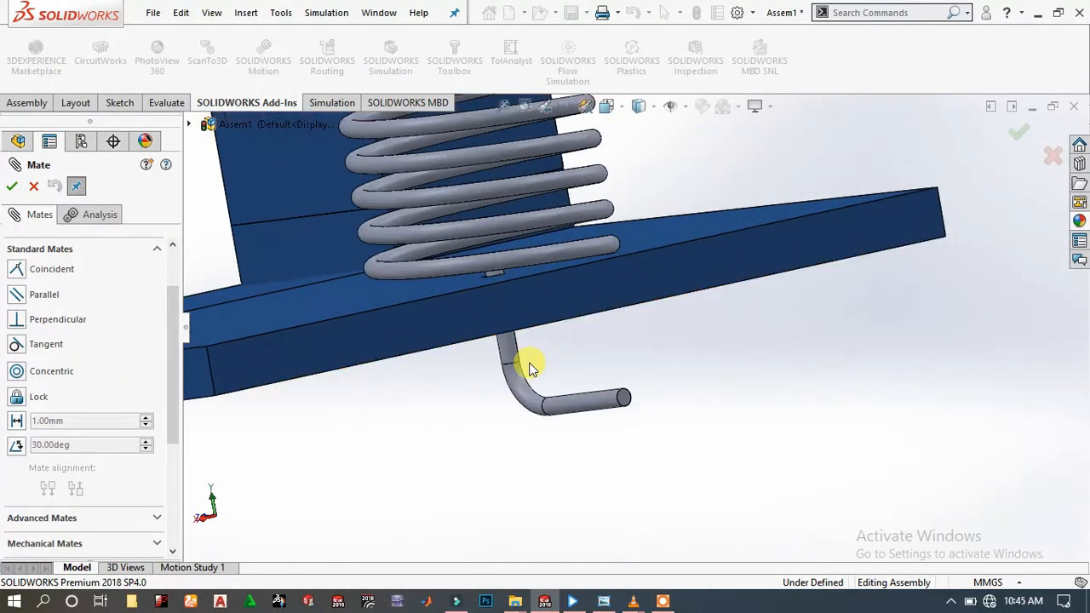
scroll(528, 364, "down", 3)
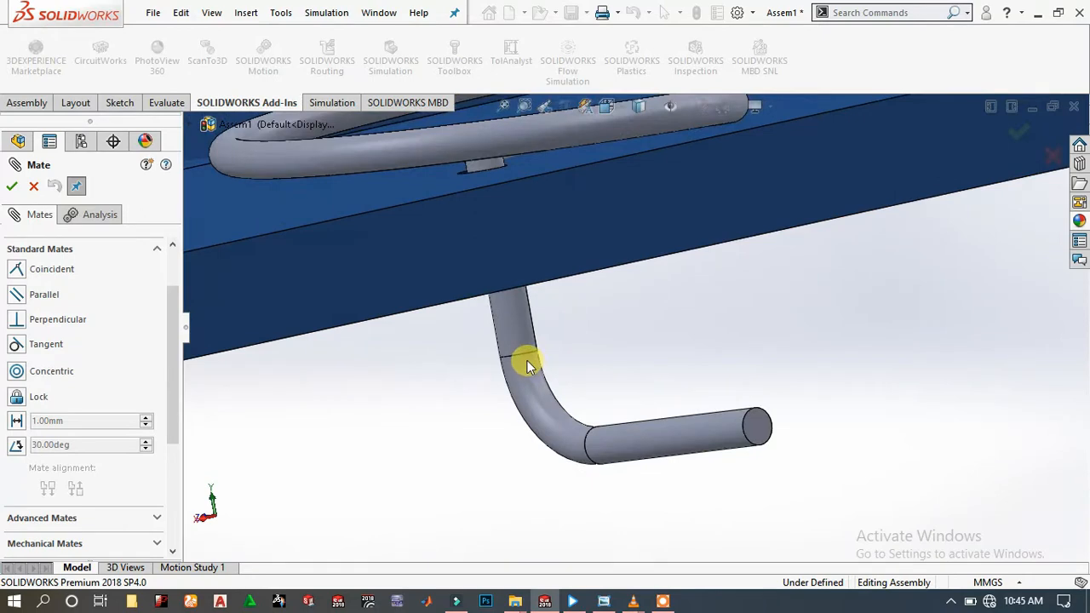
left_click(655, 430)
left_click(597, 281)
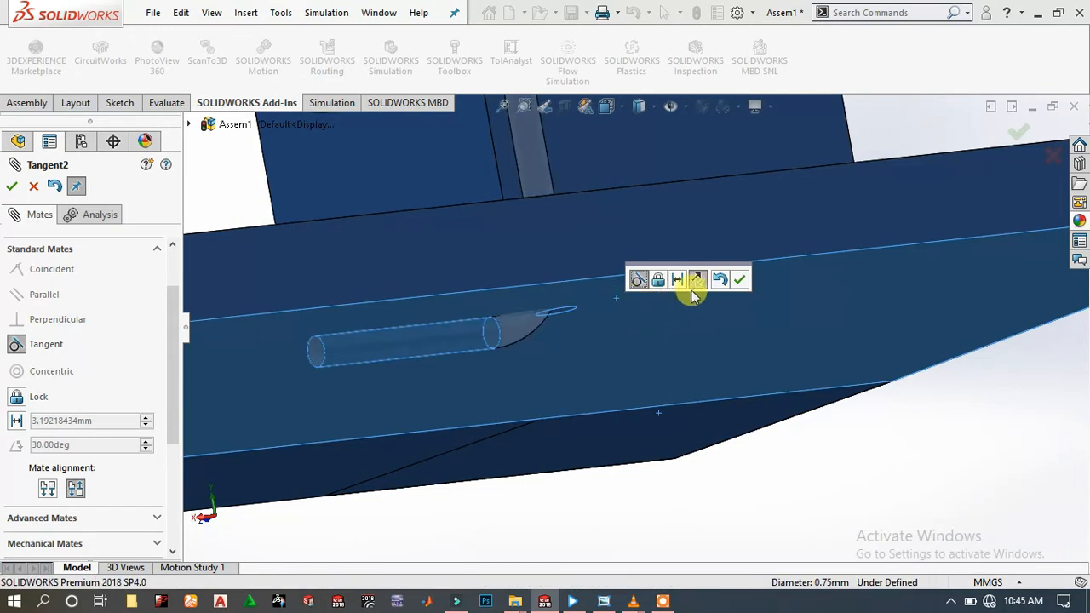
left_click(737, 281)
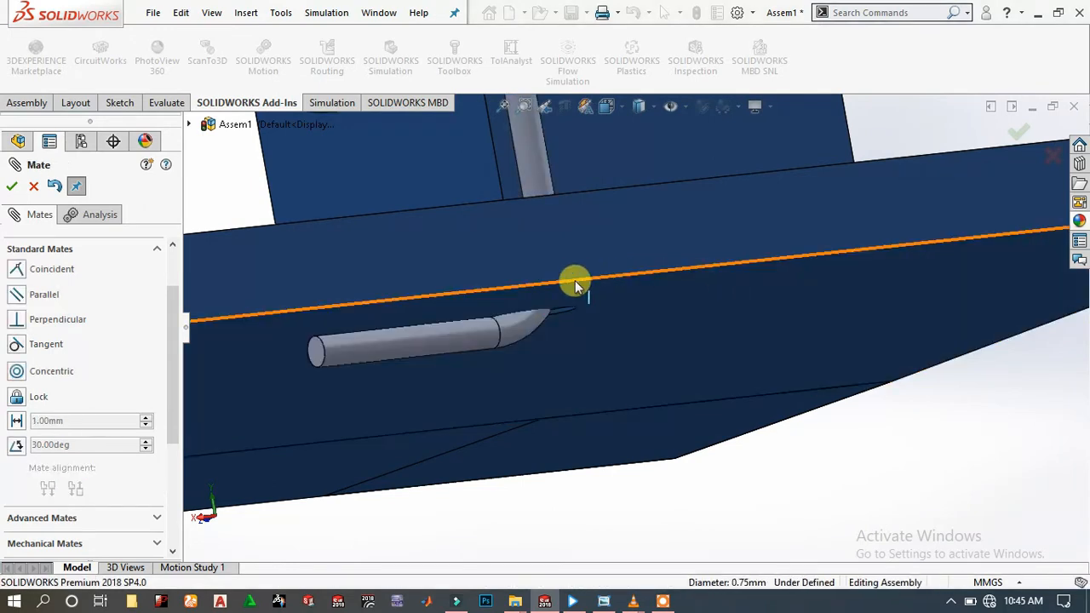
- Try to pull the wooden pedal upward to test whether it can still move
middle_click_drag(572, 284, 552, 214)
left_click_drag(548, 206, 530, 124)
left_click_drag(495, 216, 491, 143)
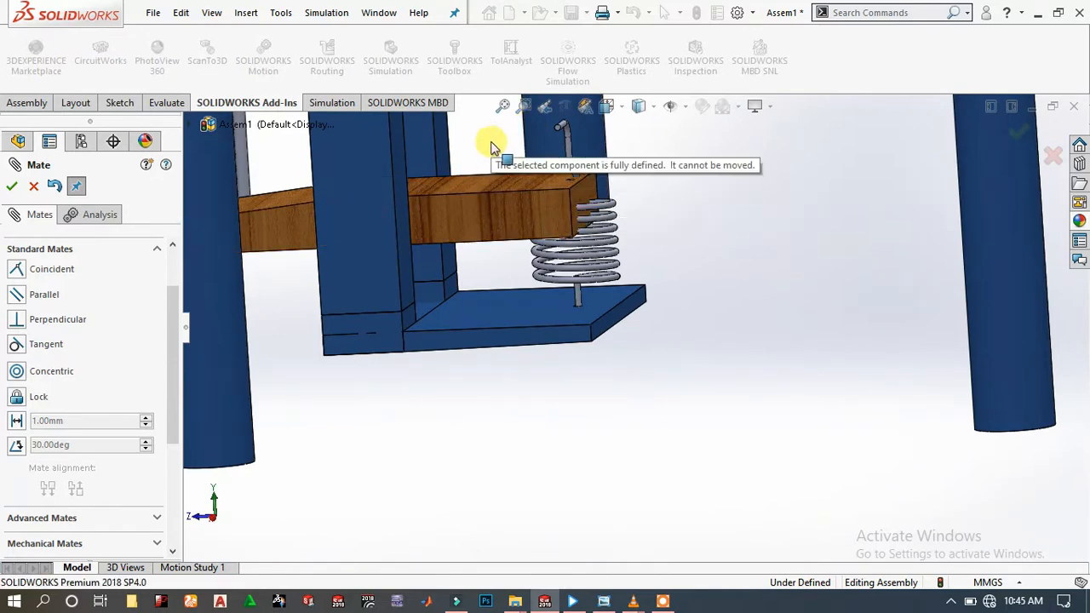
- Move the Part13 cap with its curved pipe to just above the round hole in the tank's top
scroll(558, 191, "up", 8)
middle_click_drag(565, 193, 638, 175)
scroll(452, 126, "up", 6)
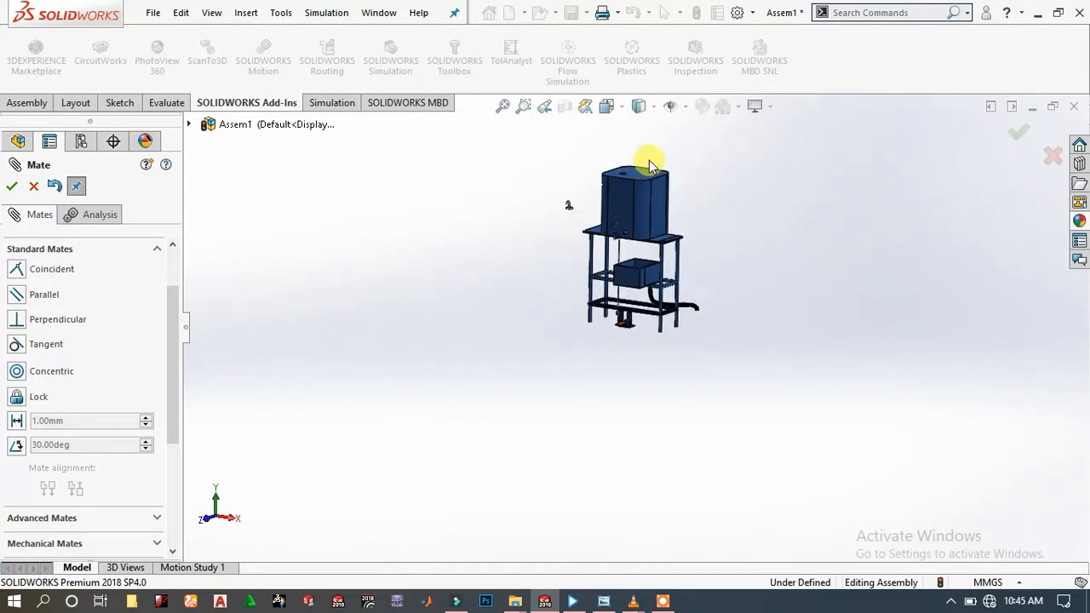
scroll(623, 255, "down", 10)
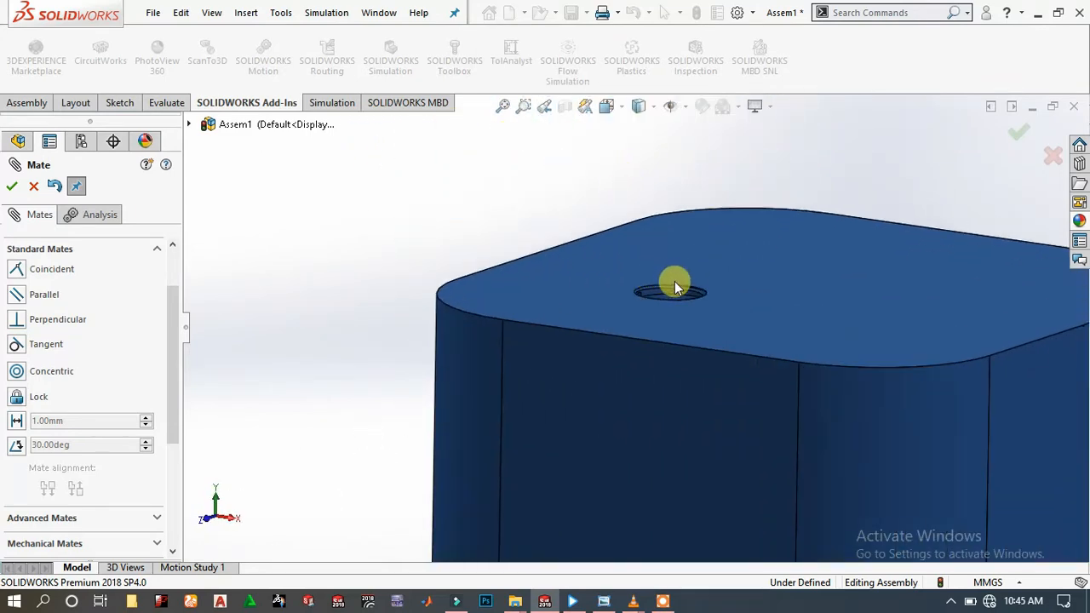
scroll(692, 292, "up", 5)
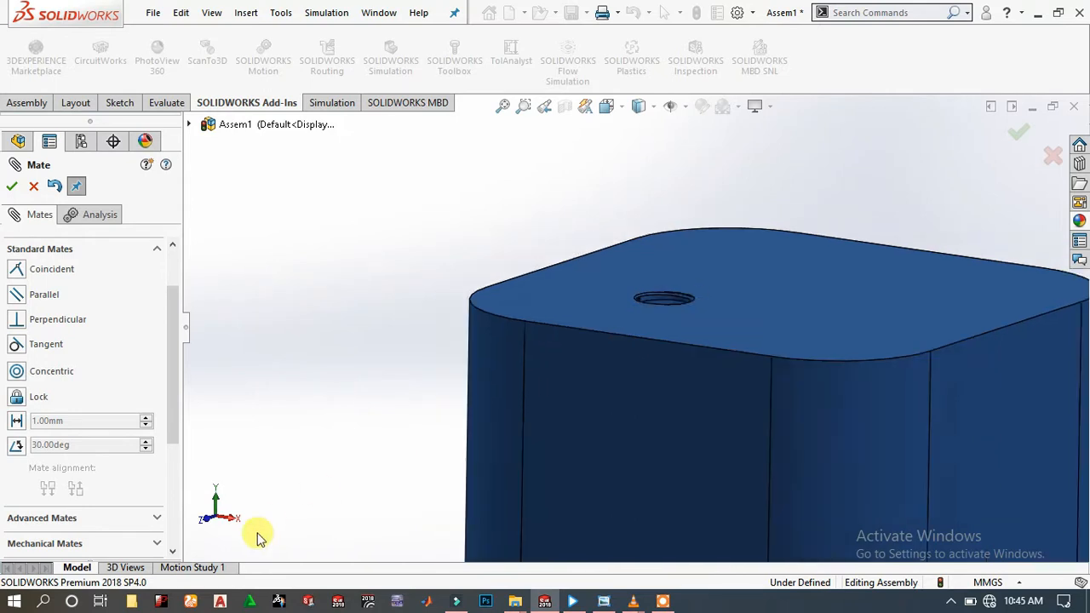
left_click(404, 458)
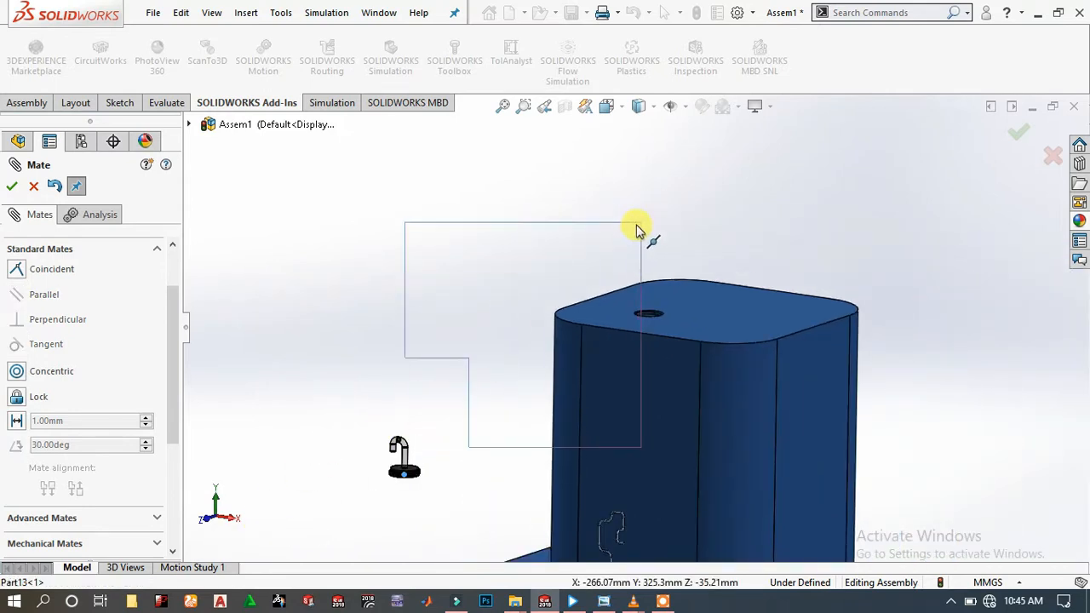
left_click_drag(407, 460, 612, 186)
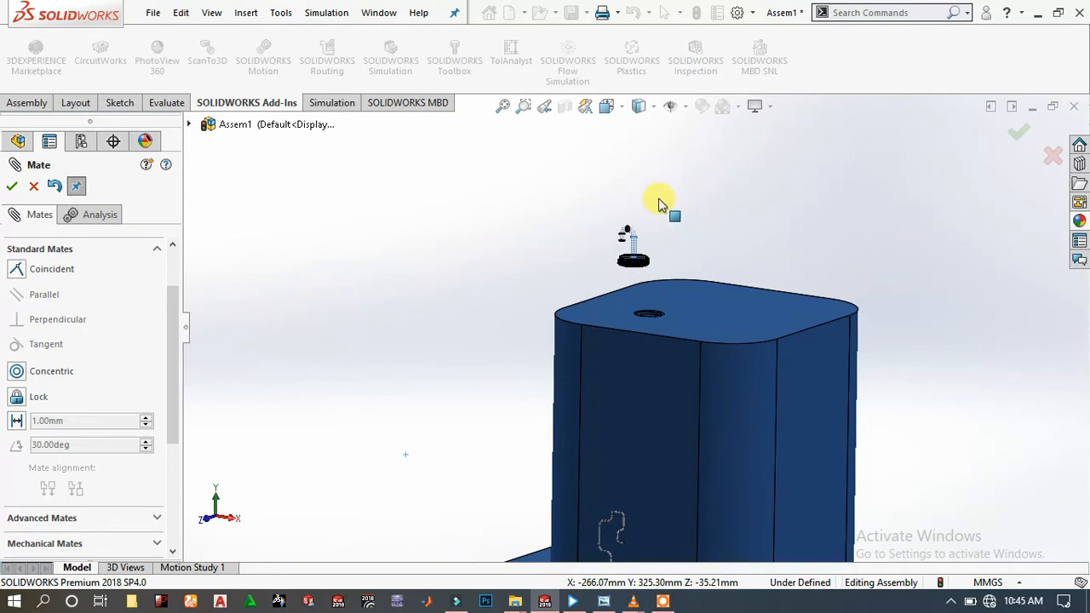
- Clear the picked Part13 point from the mate selections
scroll(675, 339, "down", 1)
middle_click_drag(664, 290, 649, 297)
scroll(654, 295, "down", 1)
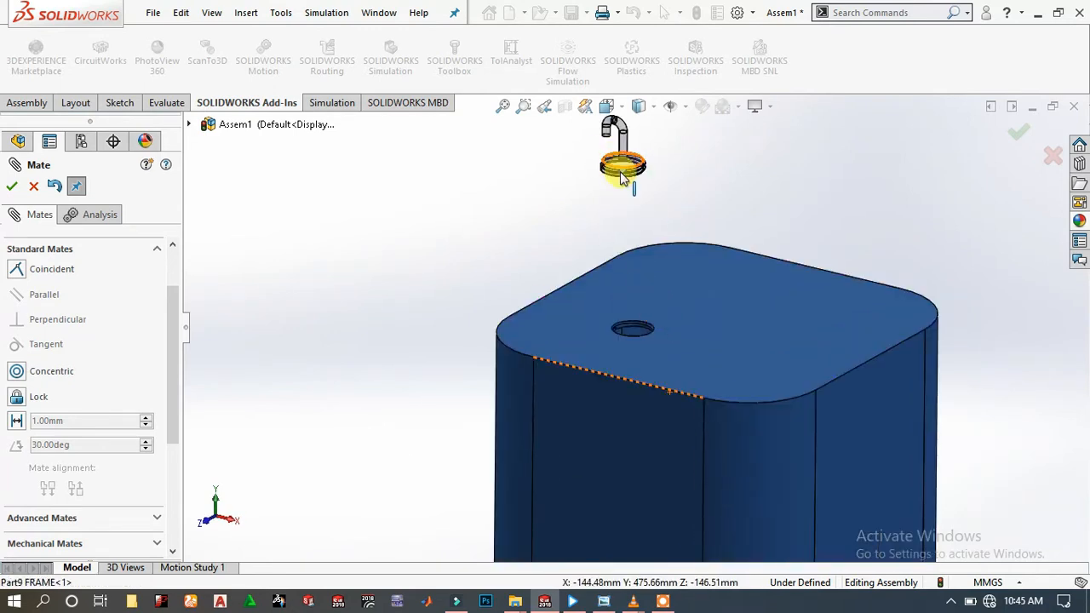
left_click(624, 177)
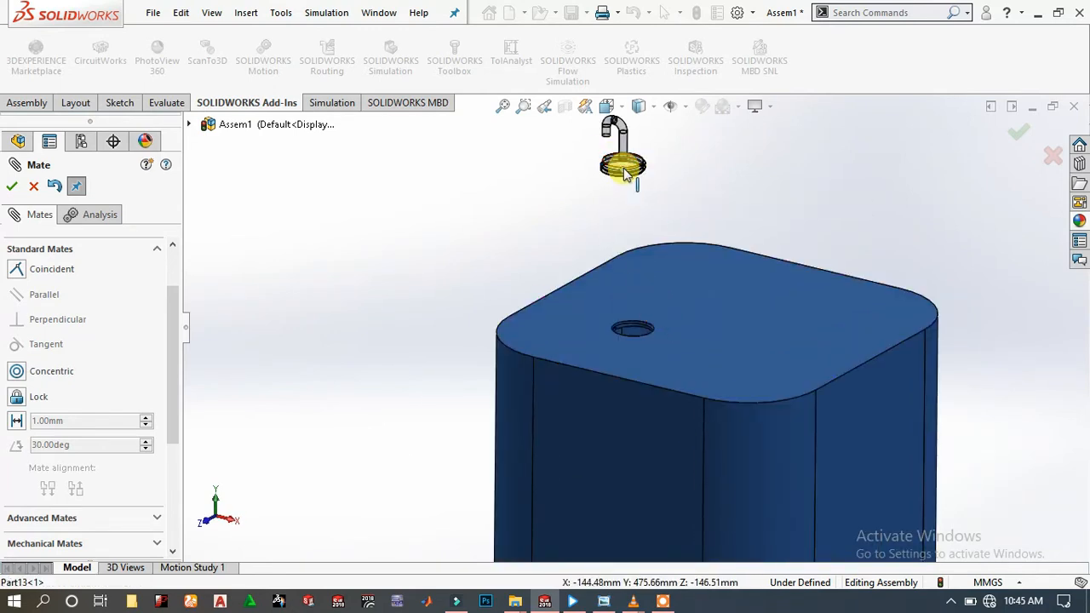
scroll(35, 424, "up", 1)
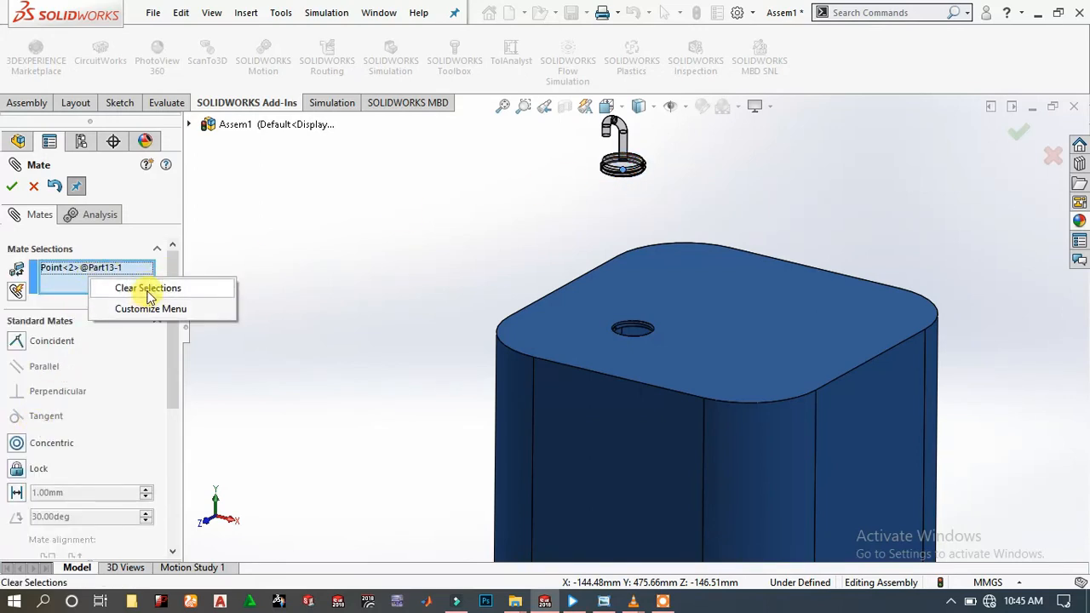
left_click(148, 289)
- Add a Concentric mate between the circular edge of the tank's top hole and the upper rim edge of the Part13 cap
scroll(621, 299, "down", 6)
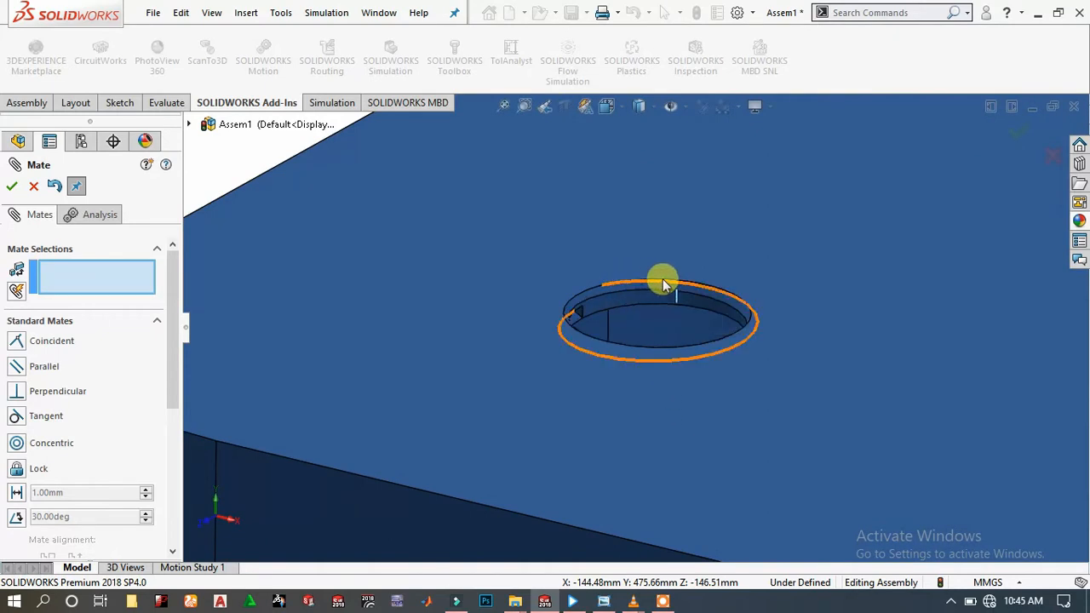
scroll(690, 292, "down", 4)
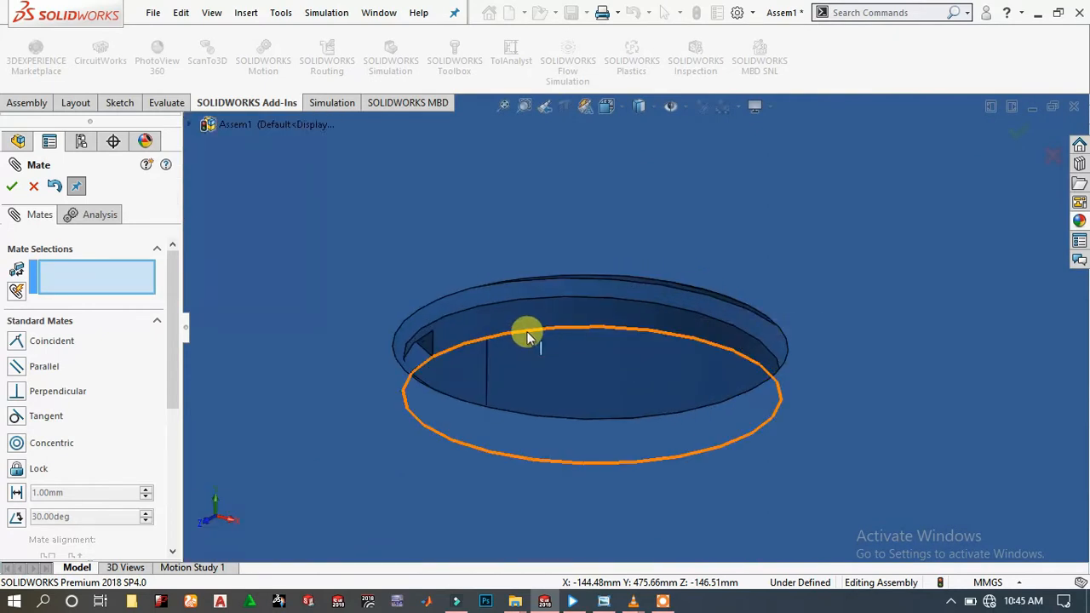
left_click(527, 337)
scroll(528, 328, "up", 8)
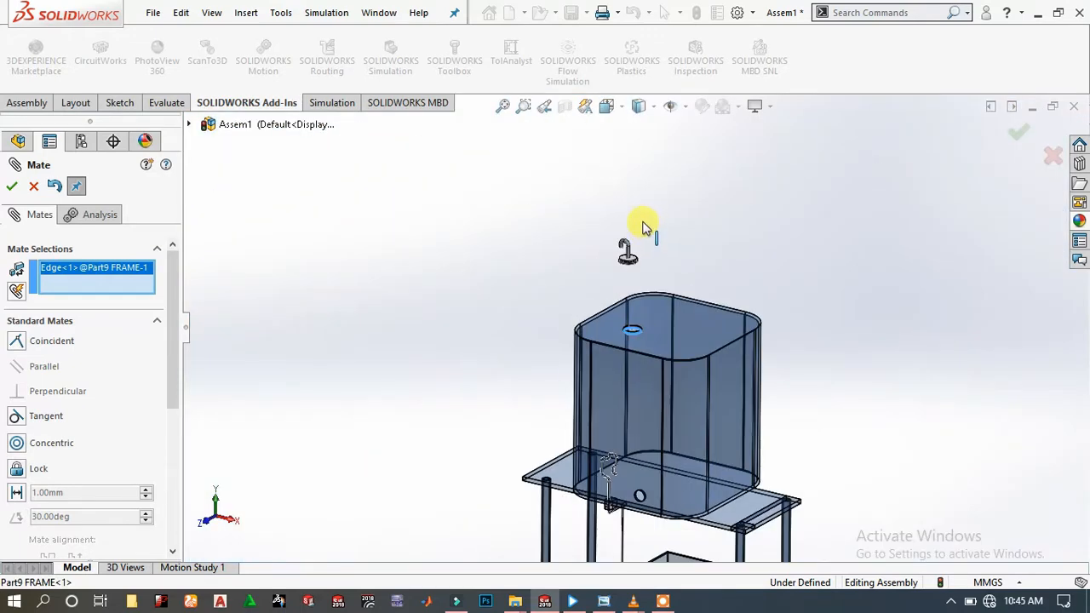
scroll(634, 277, "down", 6)
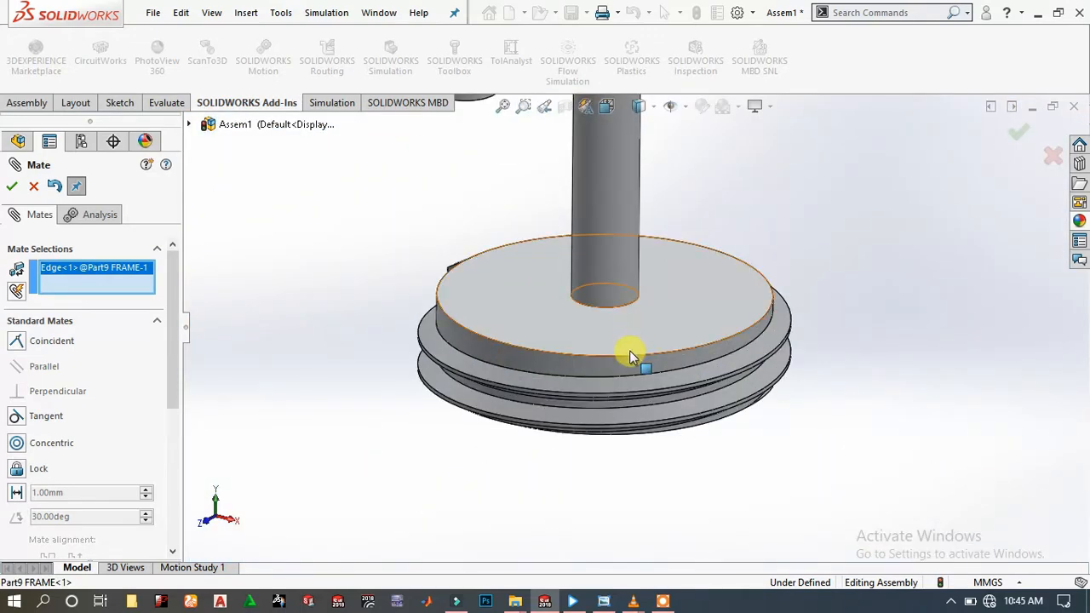
left_click(628, 361)
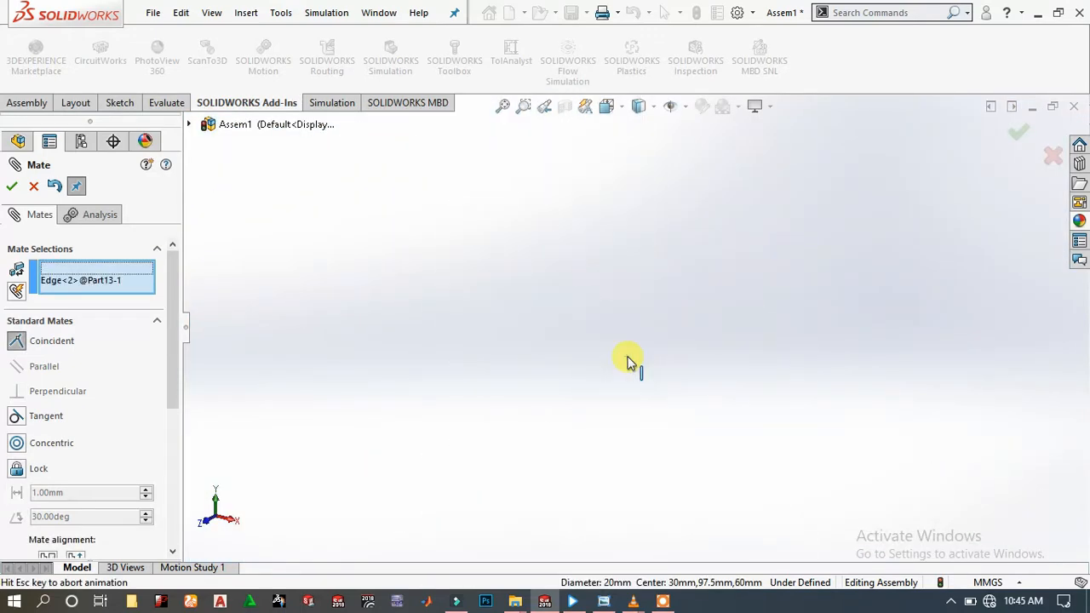
scroll(591, 417, "up", 4)
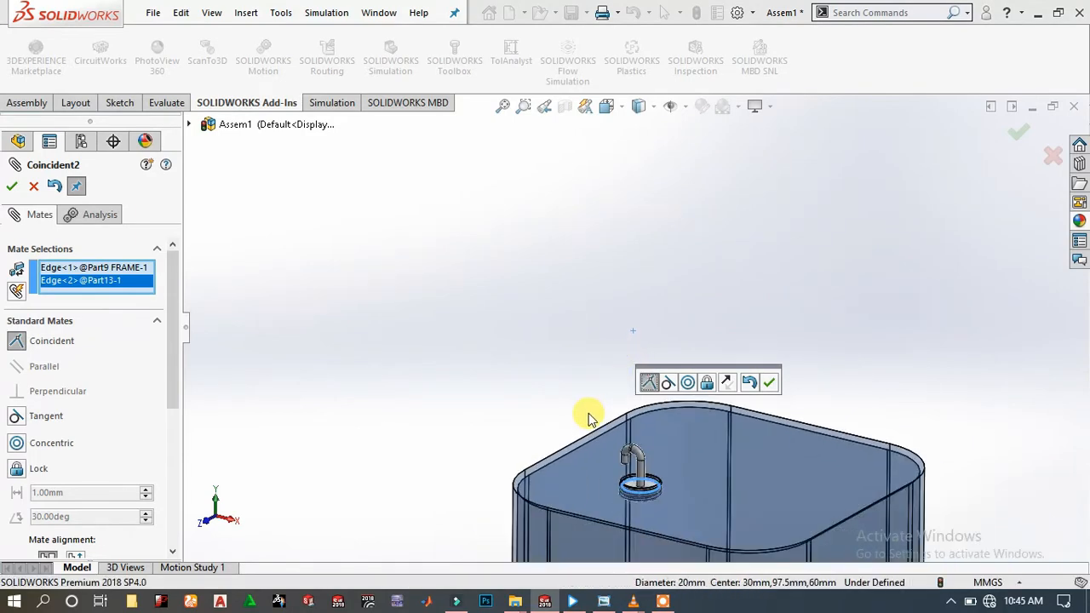
scroll(640, 423, "down", 6)
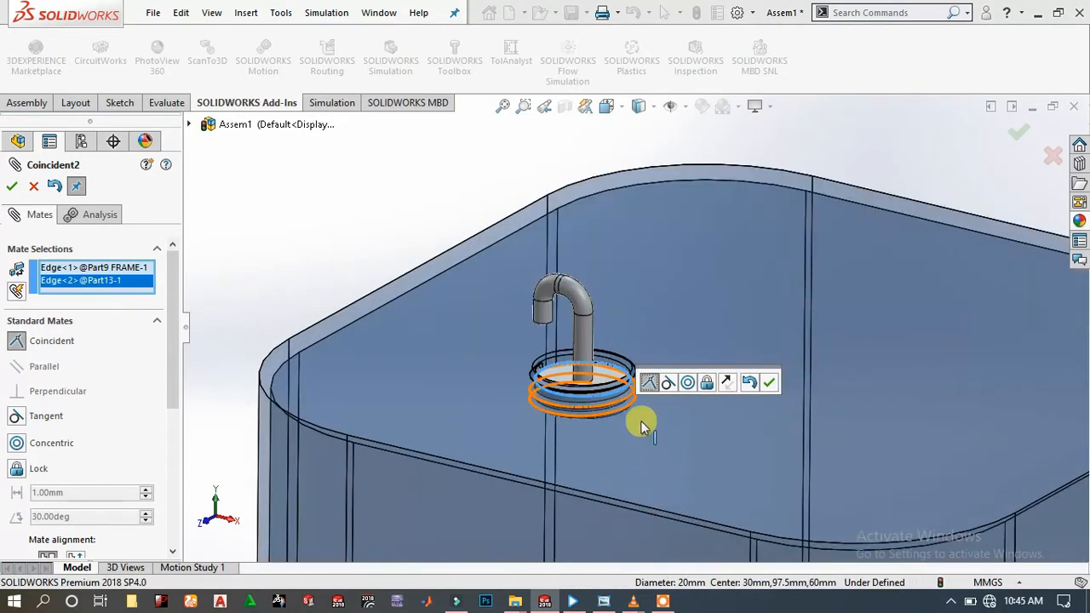
left_click(689, 382)
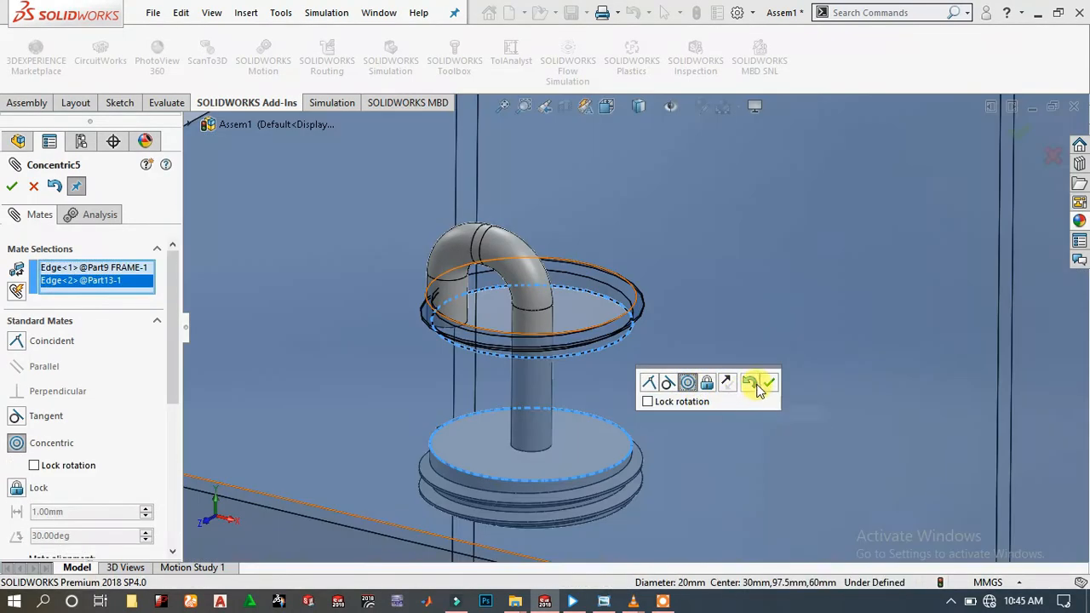
left_click(771, 386)
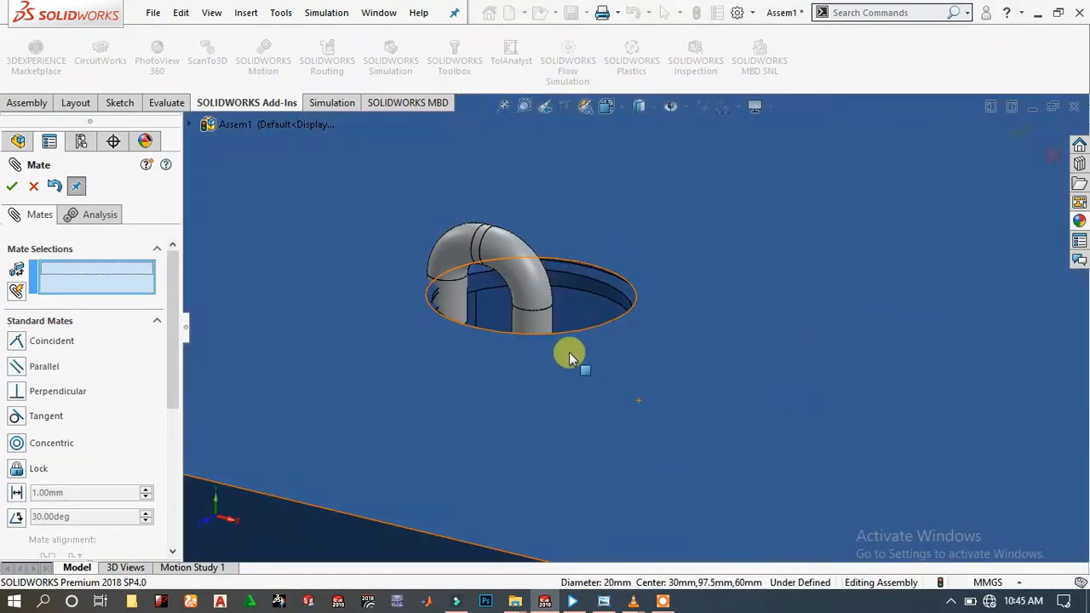
- Add a Coincident mate between the Part13 cap's flat face and the tank's top face, and finish mating
middle_click_drag(511, 234, 516, 37)
left_click(494, 273)
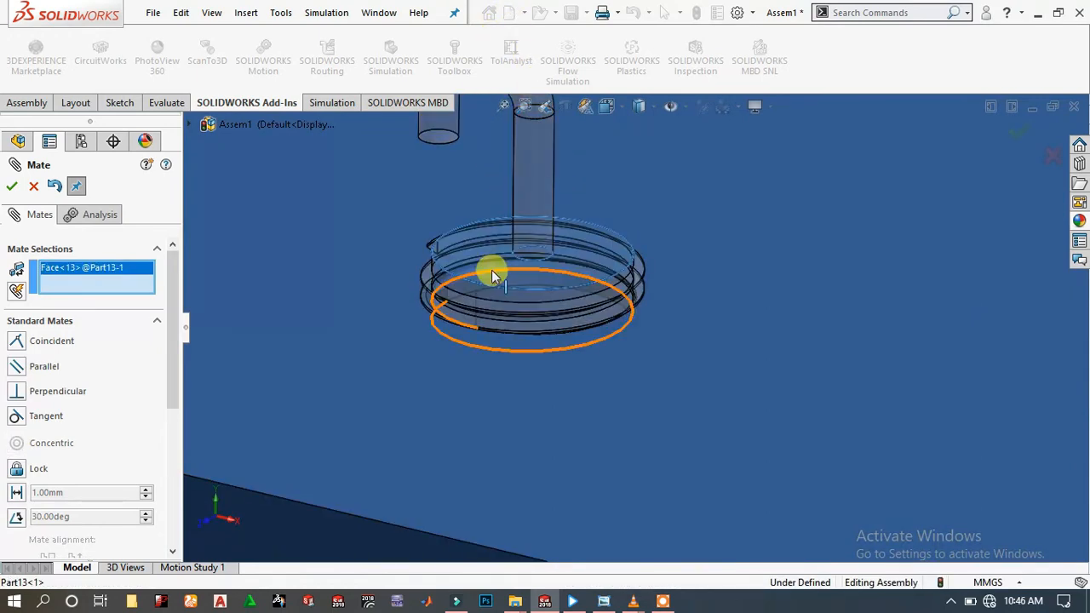
left_click(421, 352)
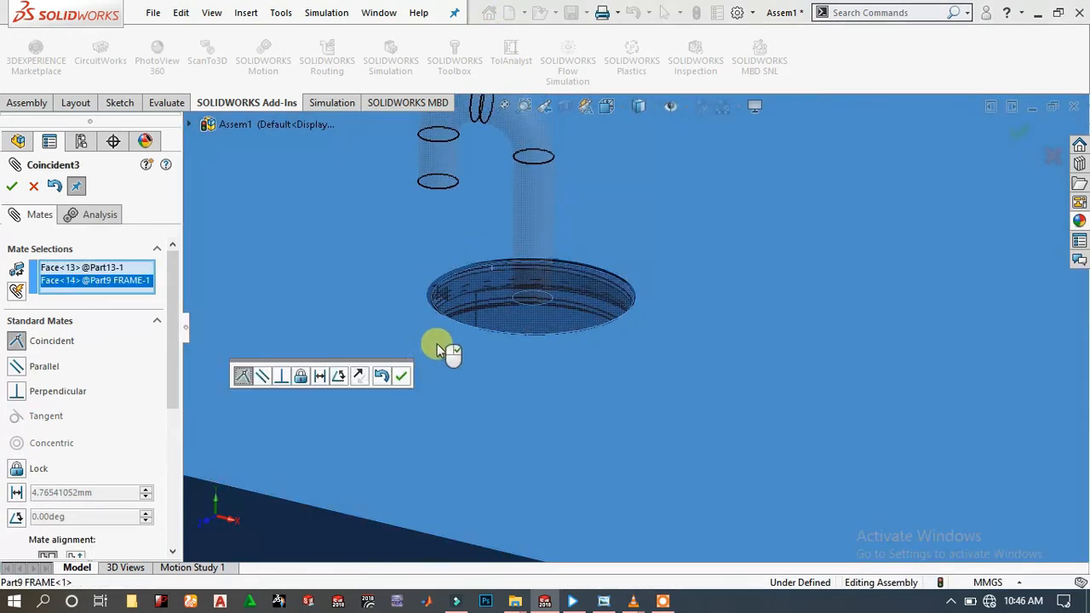
left_click(401, 375)
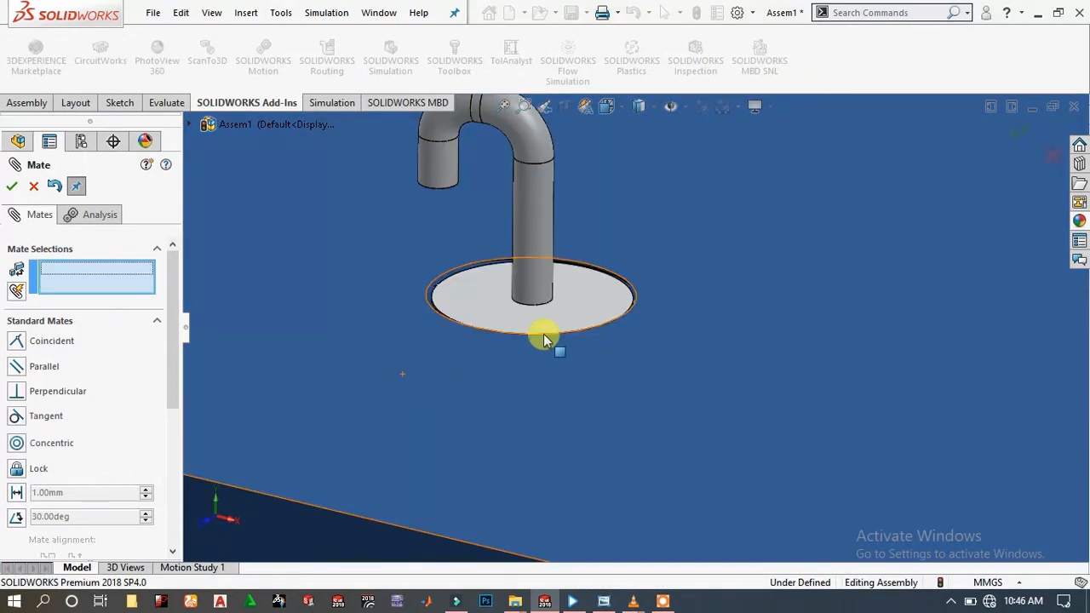
scroll(546, 339, "up", 10)
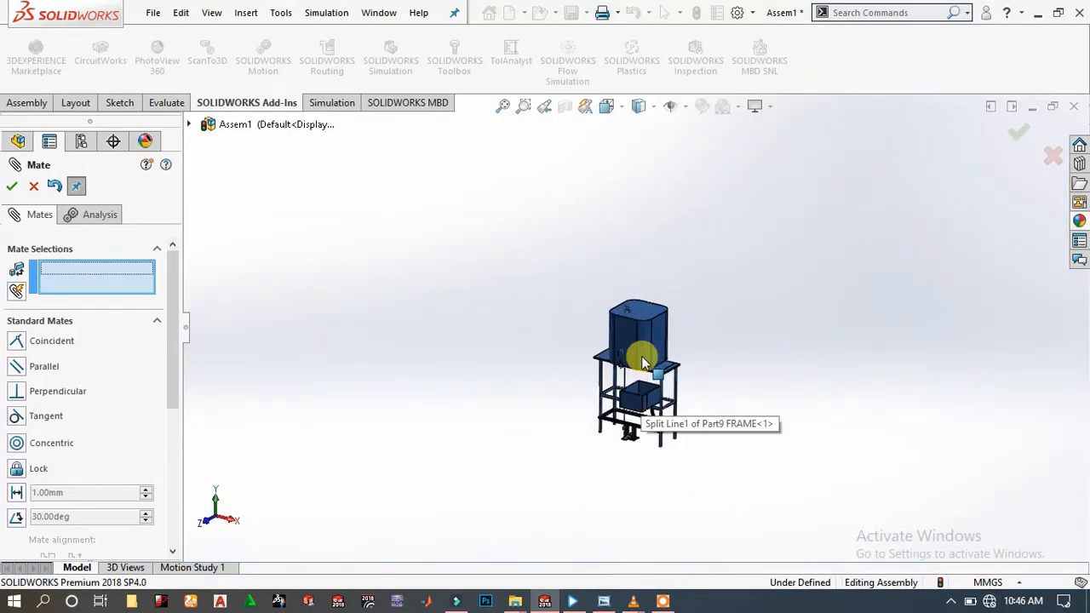
scroll(647, 370, "down", 8)
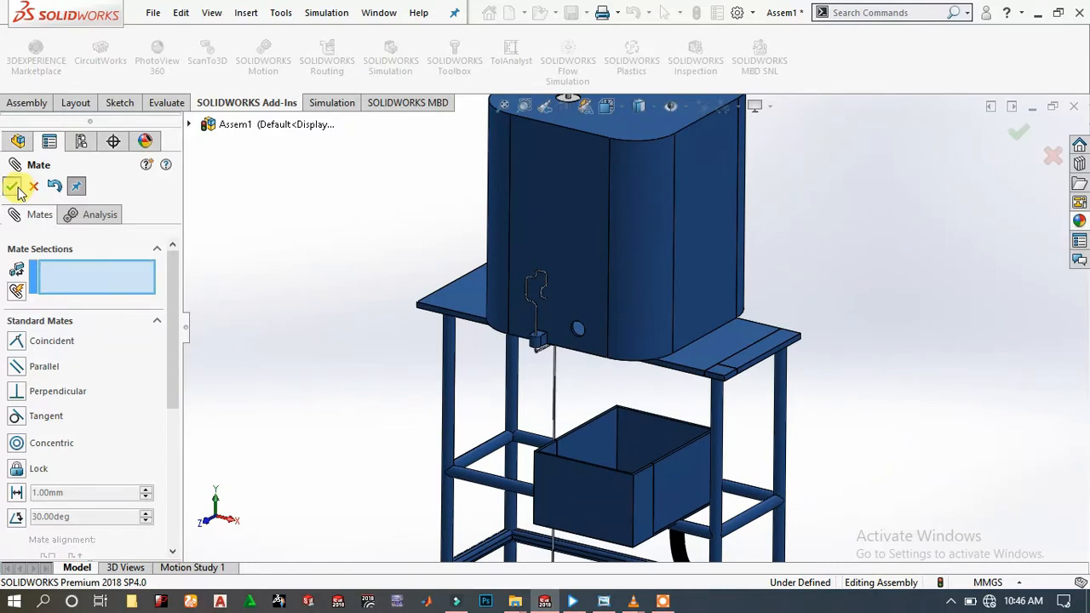
key("Escape")
- Insert the Assem1 tap subassembly and place it in free space beside the tank
scroll(654, 361, "down", 4)
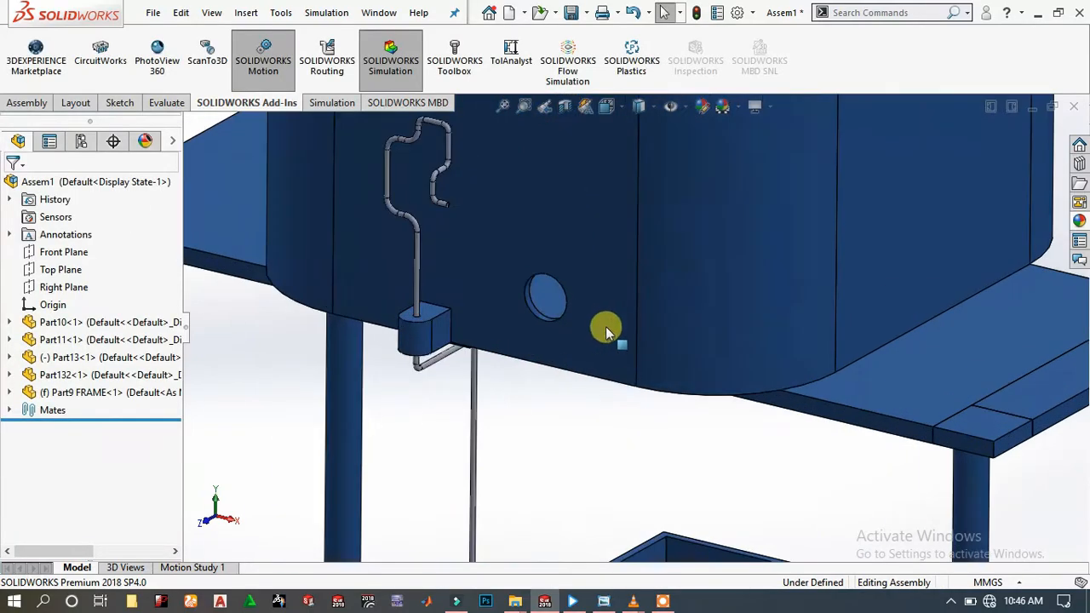
scroll(613, 358, "up", 4)
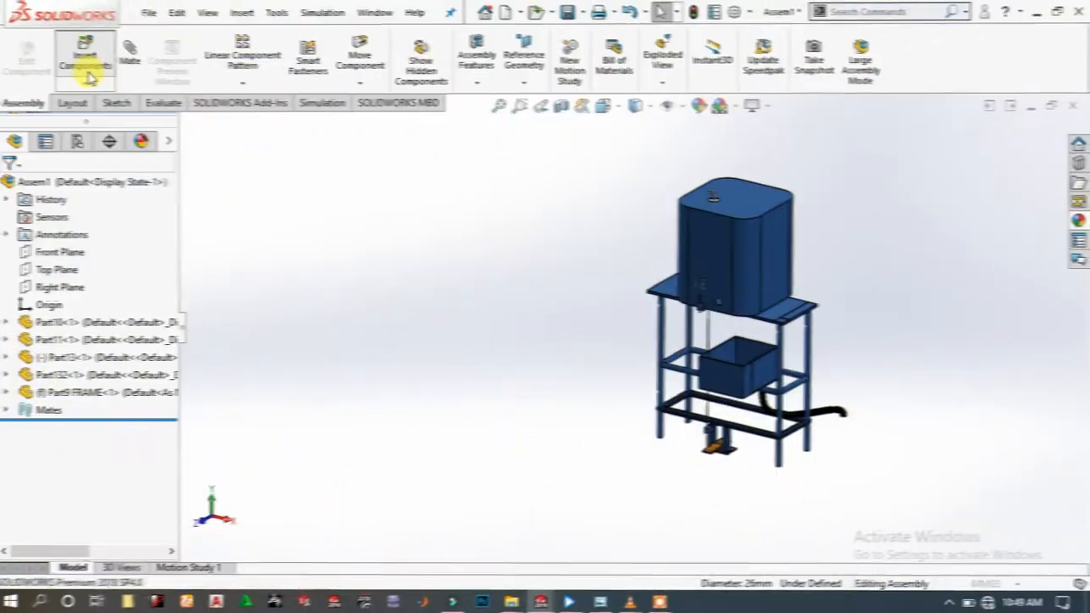
left_click(89, 60)
left_click(51, 366)
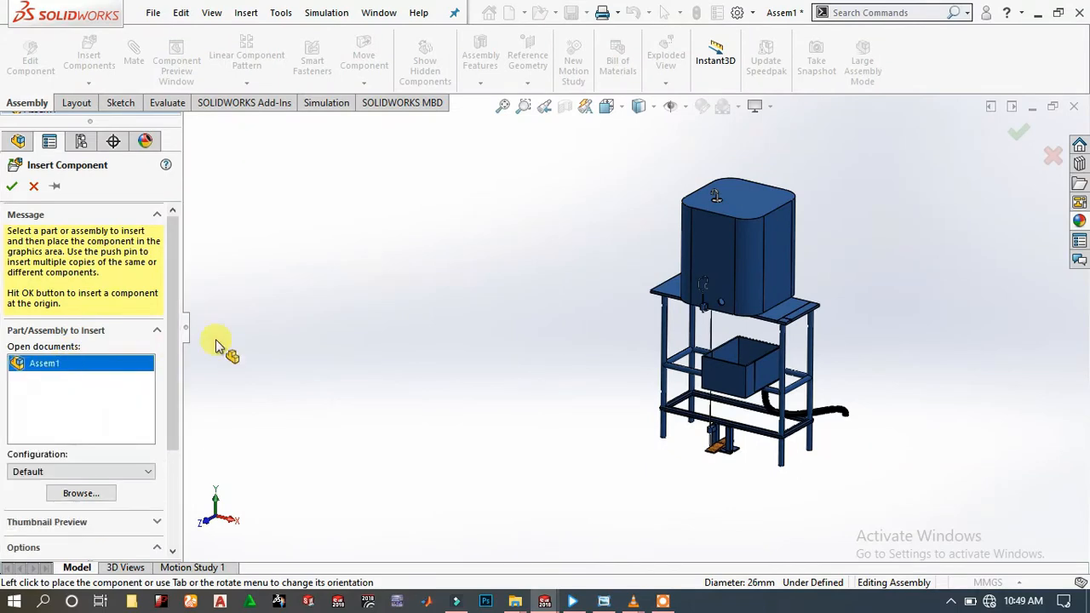
left_click(576, 291)
- Move the tap subassembly closer to the tank stand, near the height of the table top
scroll(601, 304, "down", 3)
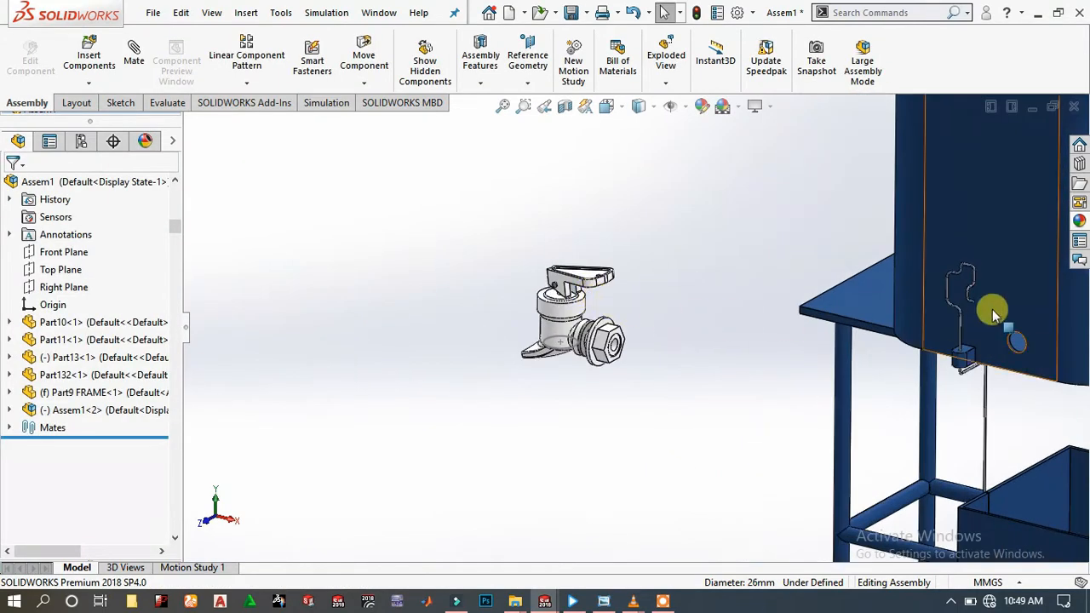
scroll(992, 314, "up", 3)
scroll(971, 290, "down", 3)
scroll(724, 362, "down", 3)
scroll(412, 319, "up", 4)
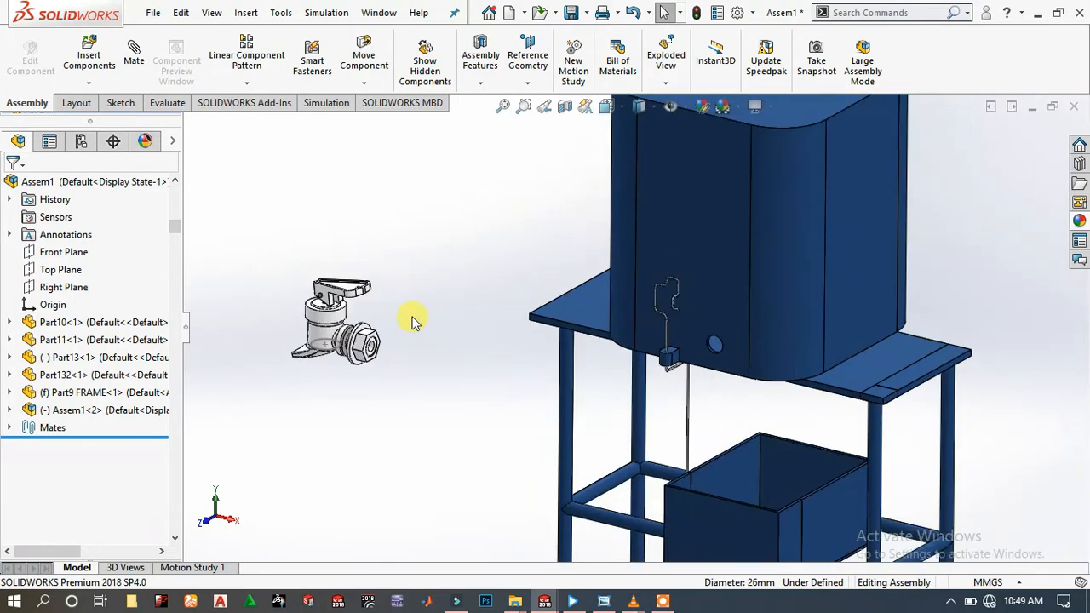
left_click(343, 345)
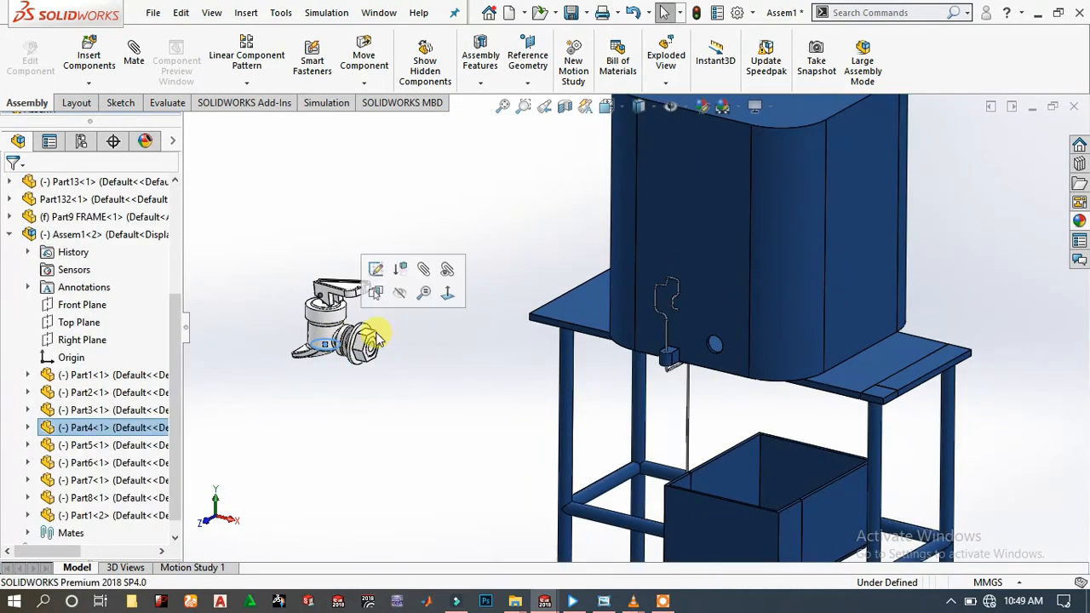
left_click_drag(313, 337, 452, 368)
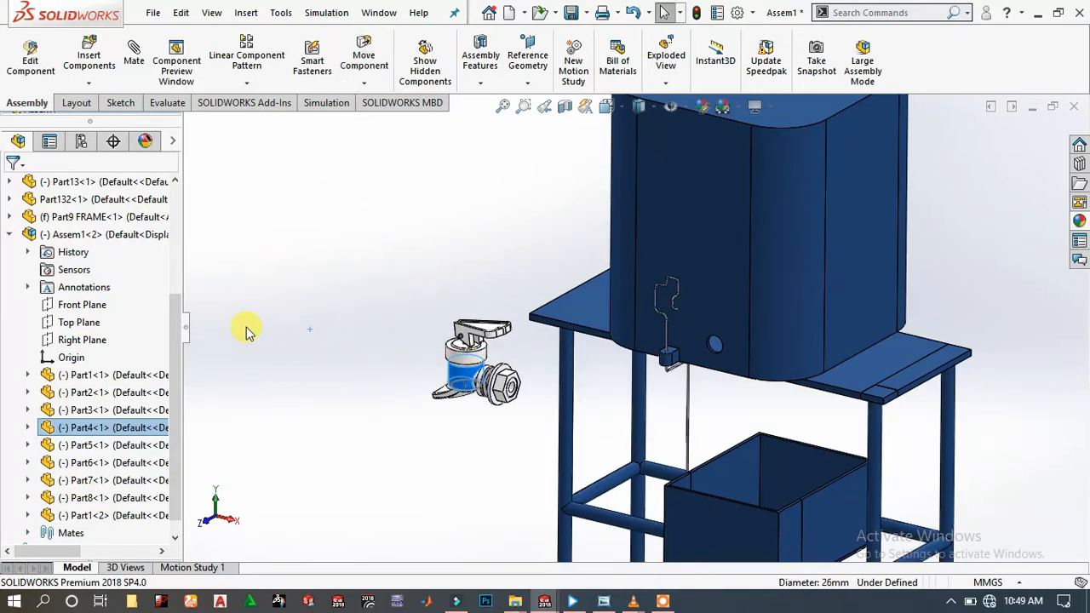
- Set the Assem1 tap subassembly to solve as Flexible in its component properties
scroll(419, 399, "down", 1)
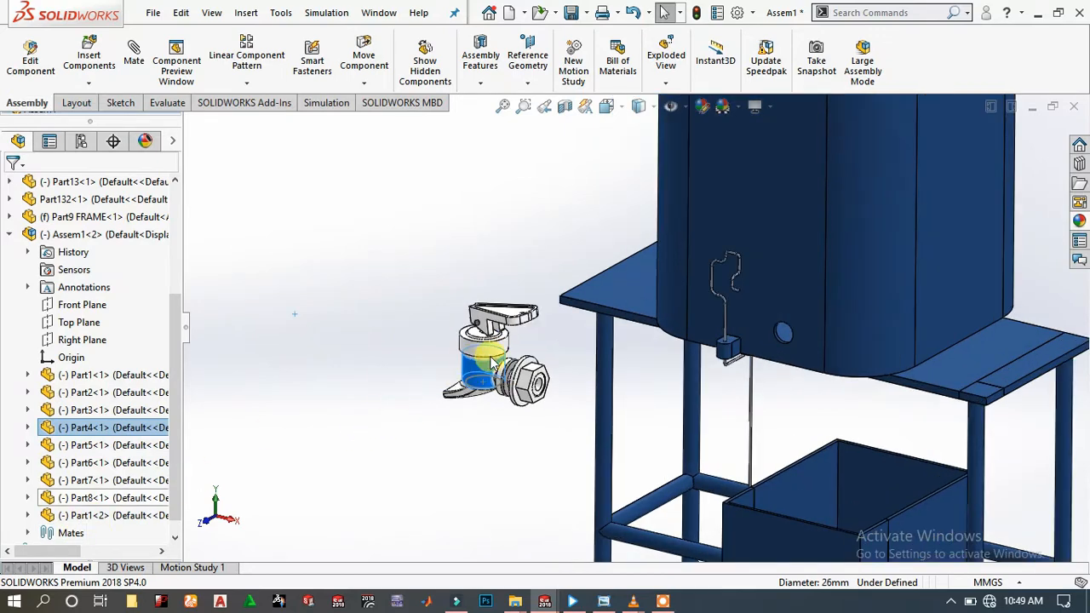
scroll(19, 484, "down", 1)
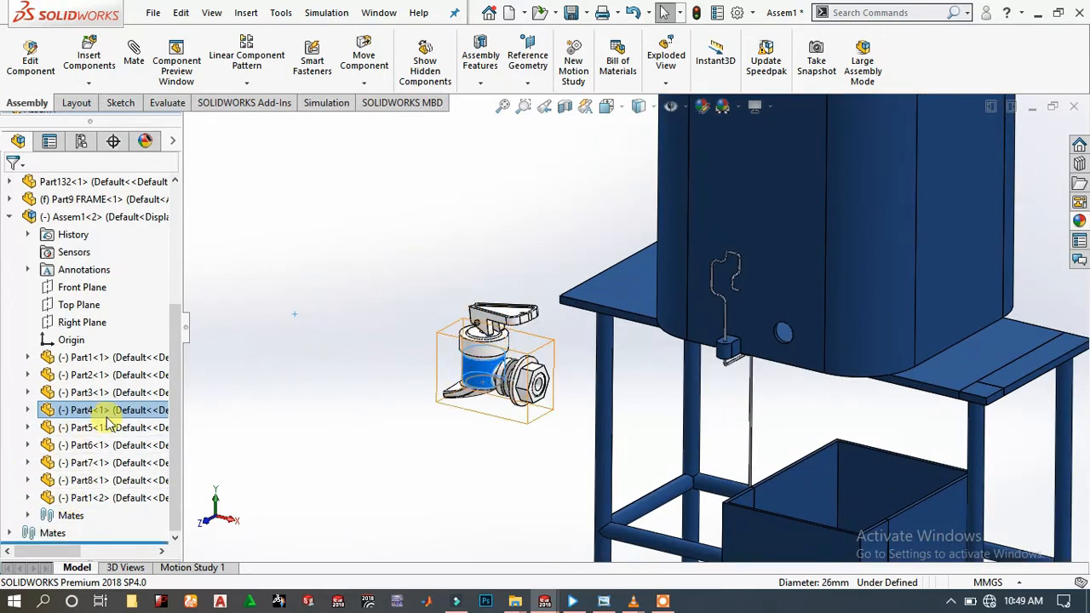
left_click(34, 216)
right_click(51, 216)
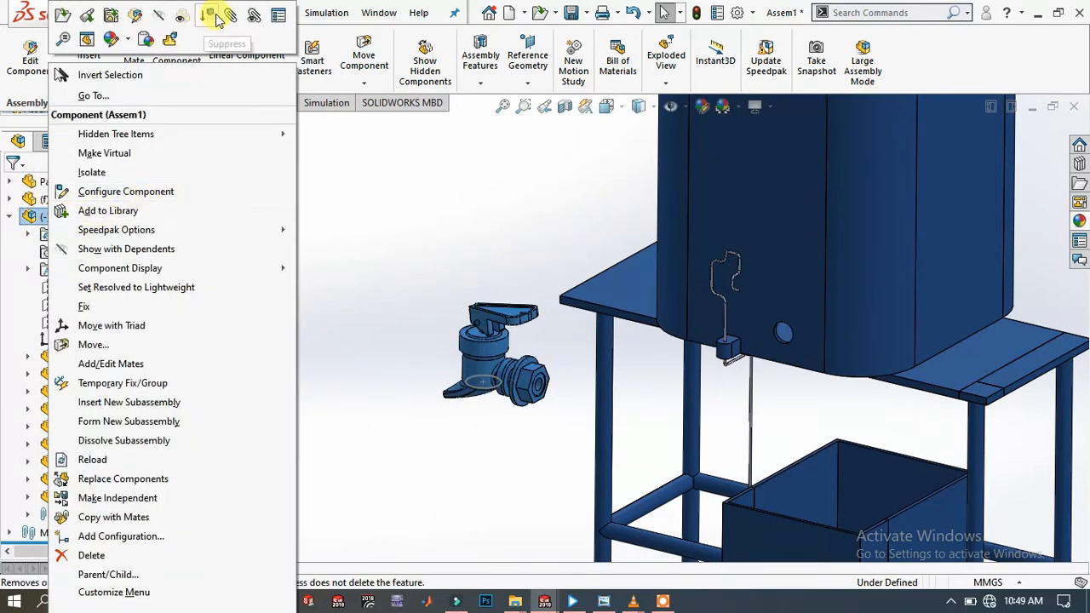
left_click(278, 16)
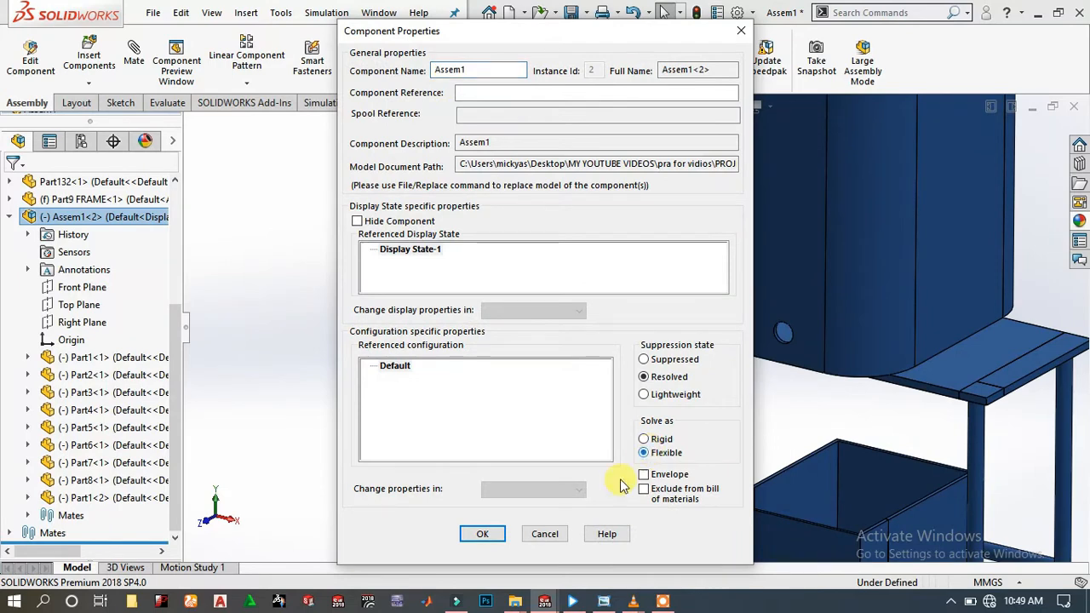
left_click(481, 535)
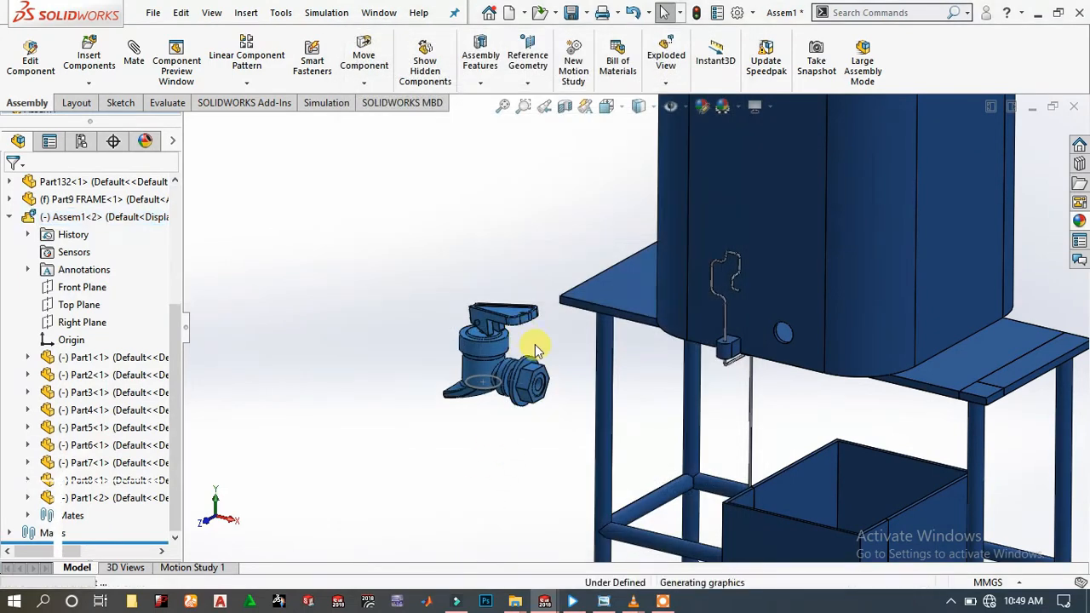
- Swing the tap's handle about its pin to test whether the subassembly's parts can move
left_click_drag(501, 271, 526, 257)
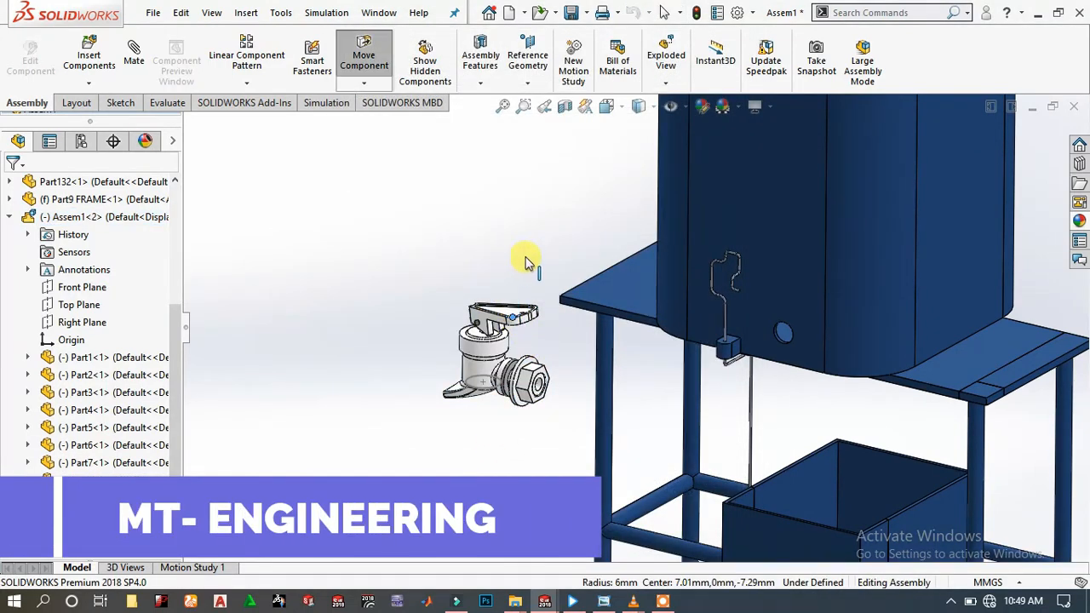
key("Escape")
scroll(518, 304, "down", 5)
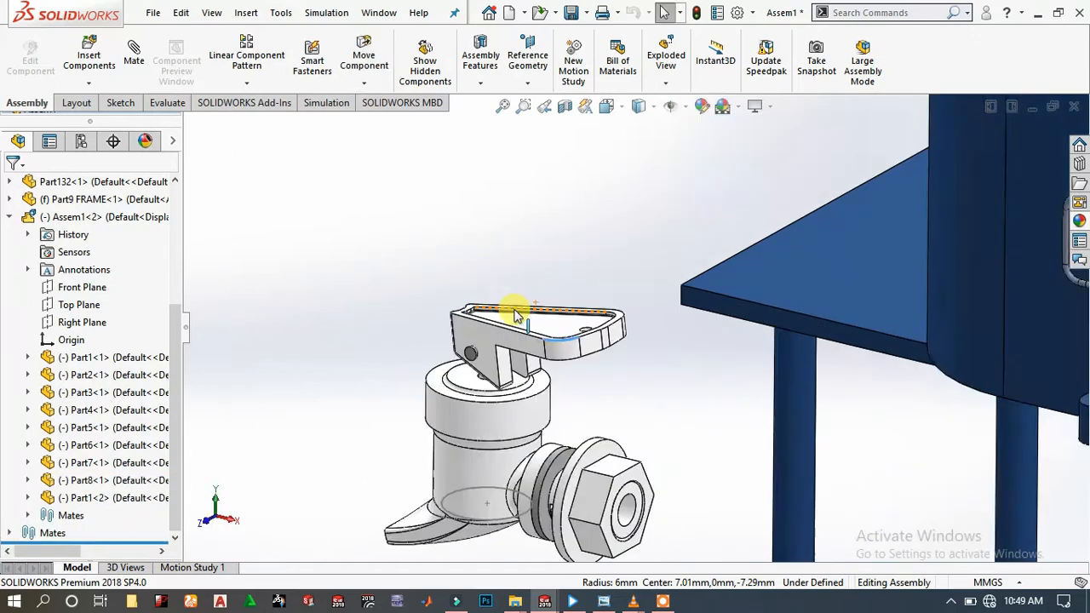
left_click_drag(625, 348, 596, 187)
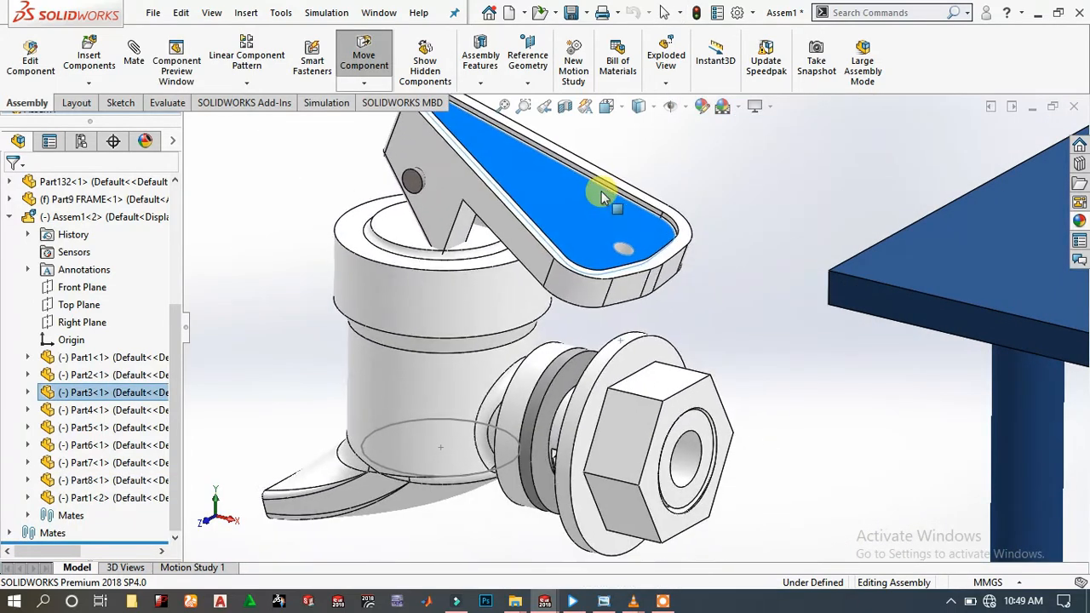
key("Escape")
scroll(579, 390, "up", 3)
middle_click_drag(583, 390, 603, 426)
scroll(637, 370, "down", 3)
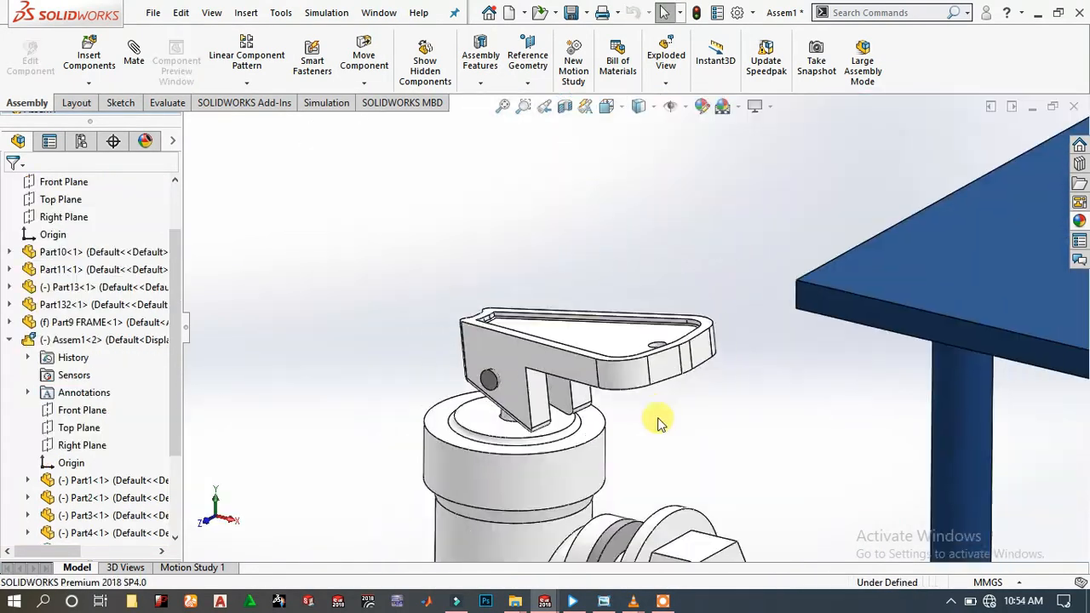
- Move the tap subassembly across to the opposite side of the tank, just above table-top height
scroll(822, 390, "up", 5)
scroll(600, 362, "up", 3)
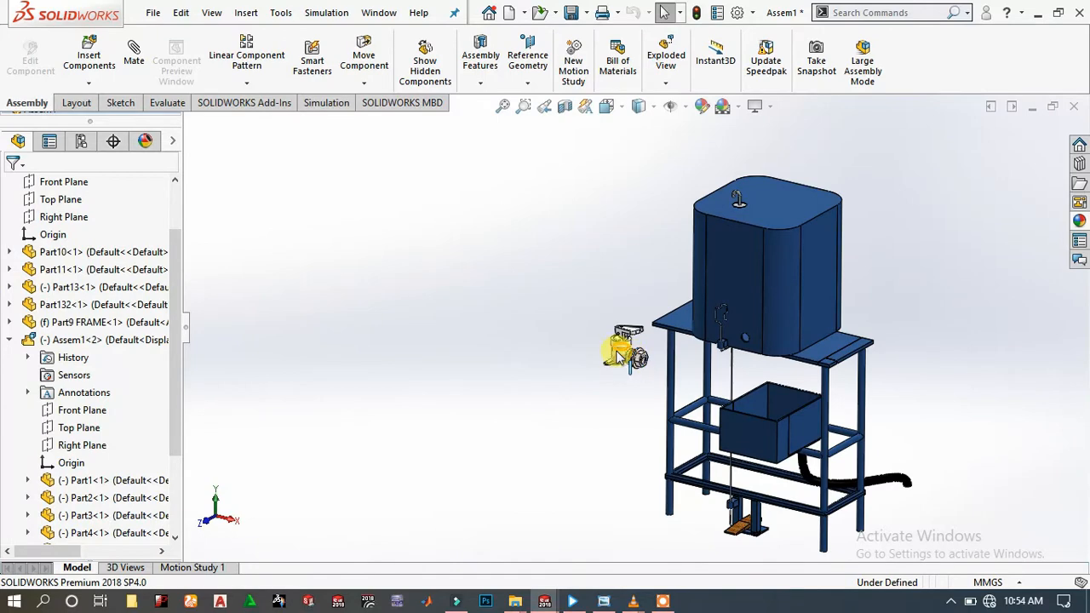
left_click_drag(694, 367, 1017, 345)
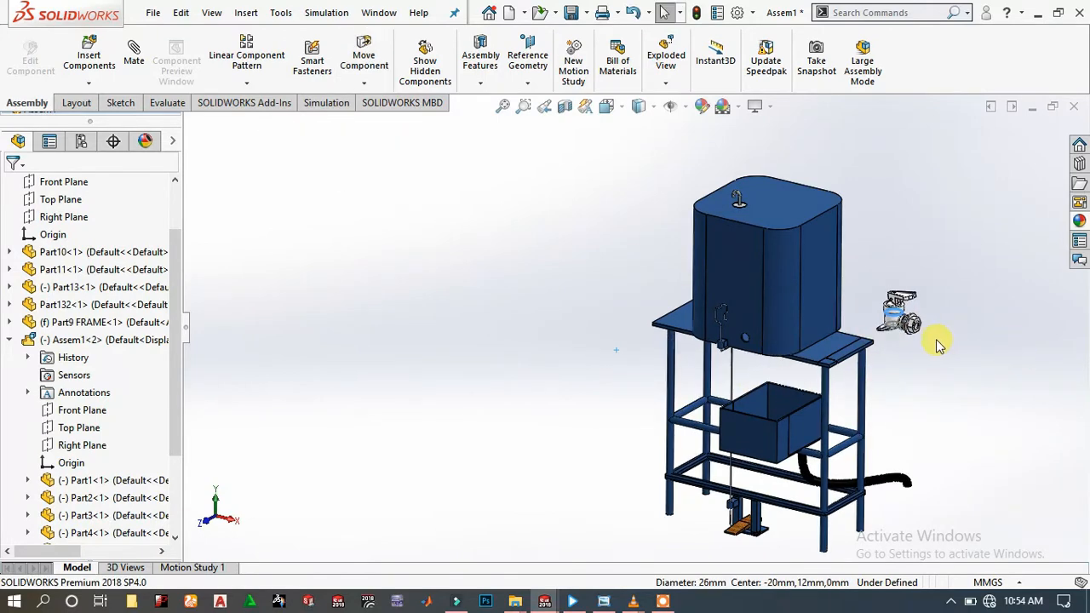
- Hide the circle sketch at the base of the tap body and pull the tap's nut end outward from the body
scroll(939, 343, "down", 5)
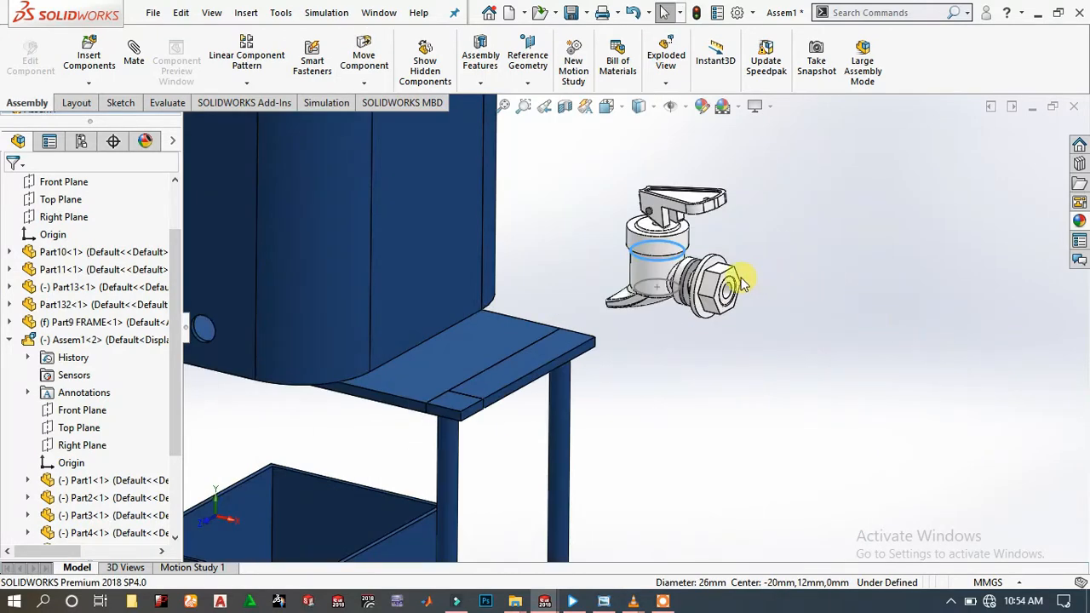
left_click(664, 302)
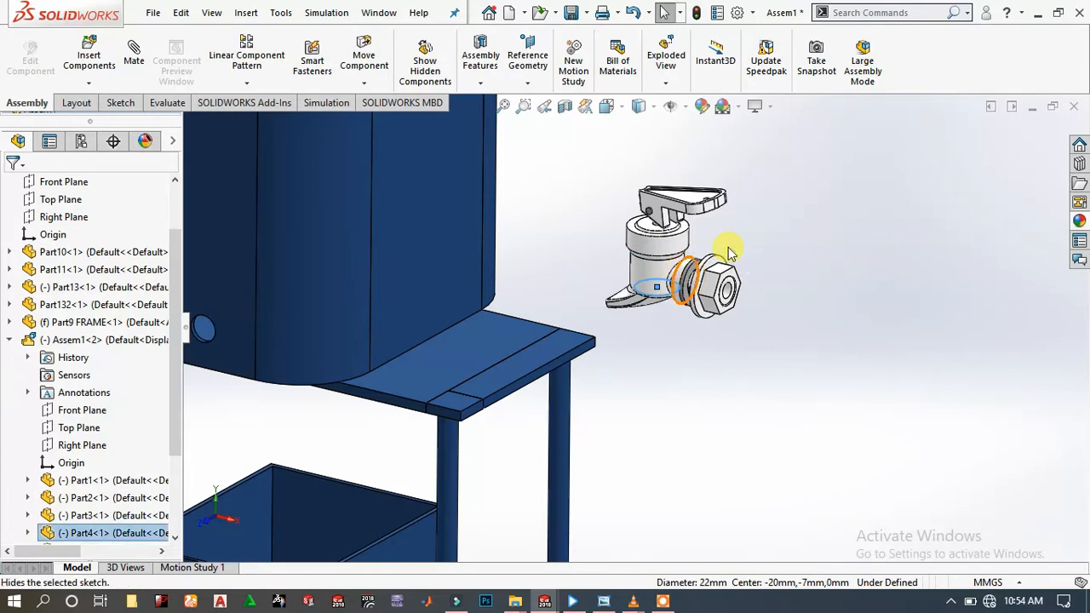
left_click(729, 248)
left_click_drag(701, 282, 777, 277)
scroll(463, 272, "up", 5)
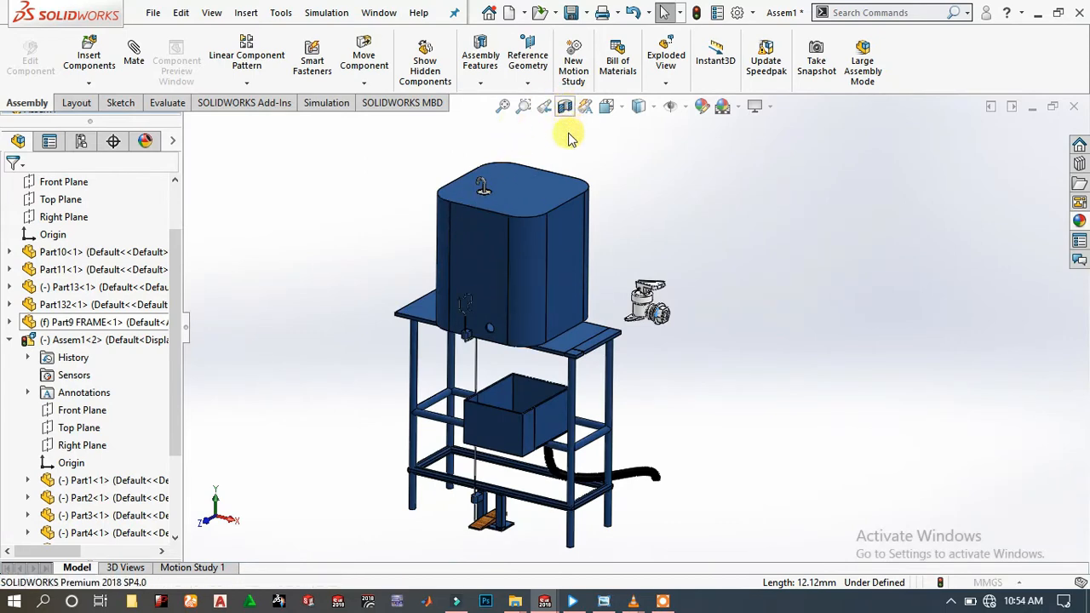
- Section the assembly view with a planar cut at the Right Plane, at 0.00 mm offset
left_click(564, 106)
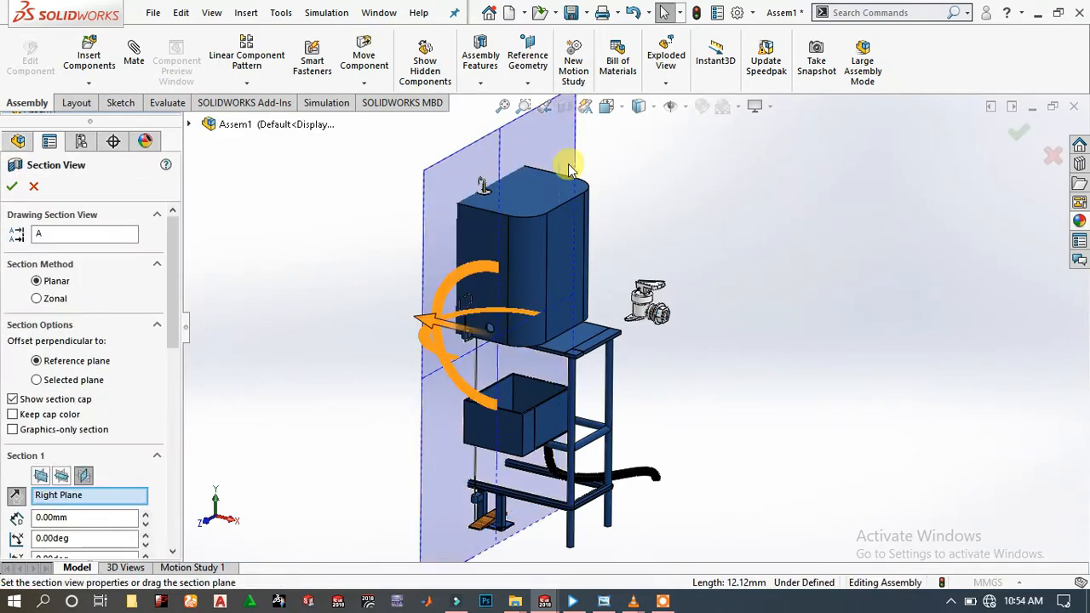
left_click(11, 188)
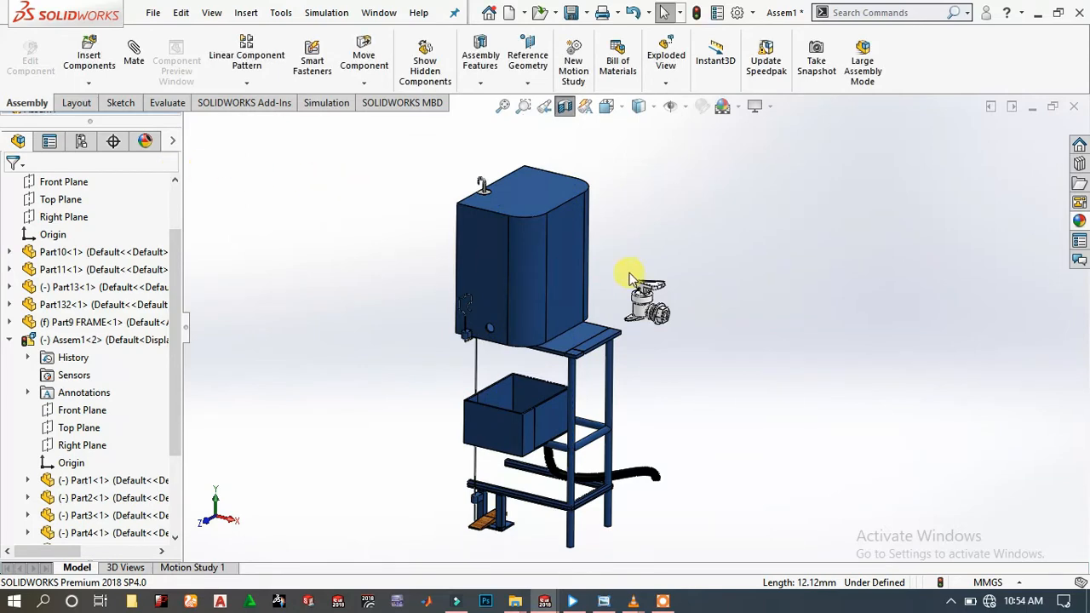
- Mate the 23 mm cylindrical collar behind the tap body concentric to the tank's tap hole and move the tap in front of the tank
scroll(694, 315, "down", 2)
scroll(694, 315, "down", 10)
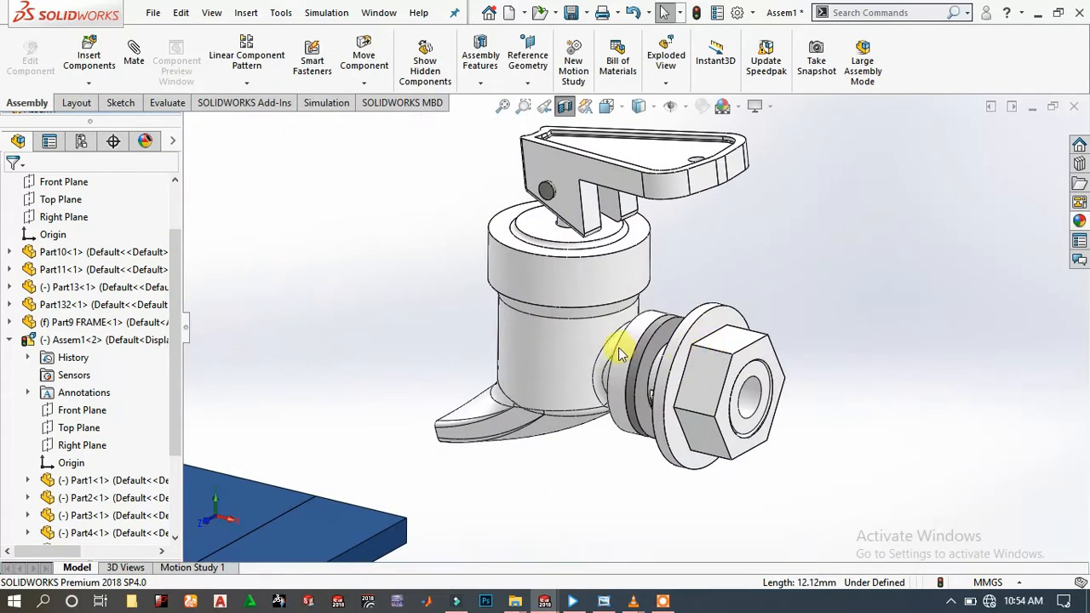
left_click(635, 358)
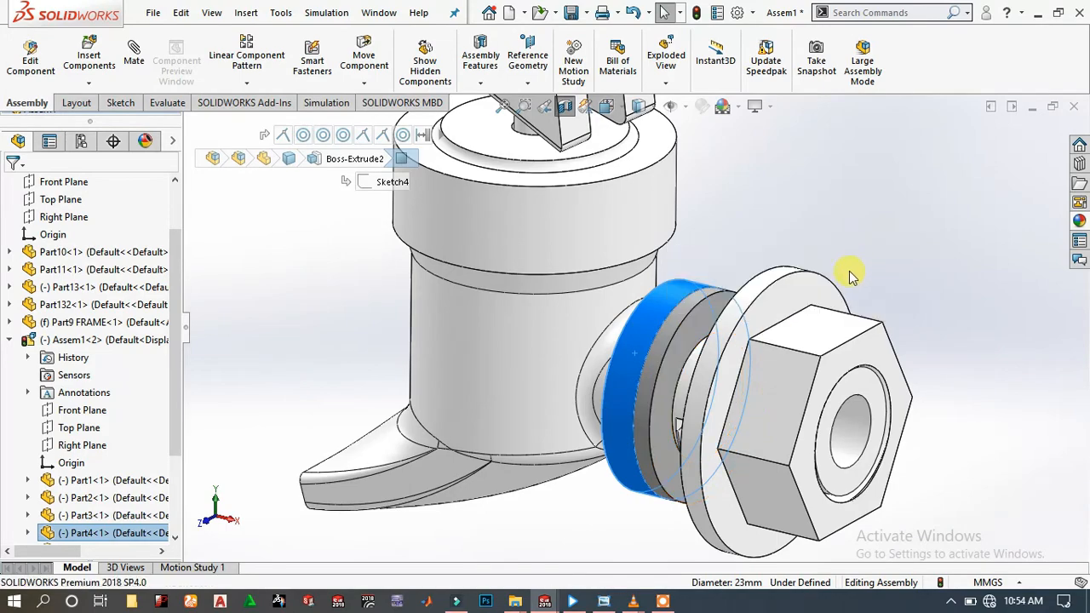
key("m")
scroll(601, 344, "up", 7)
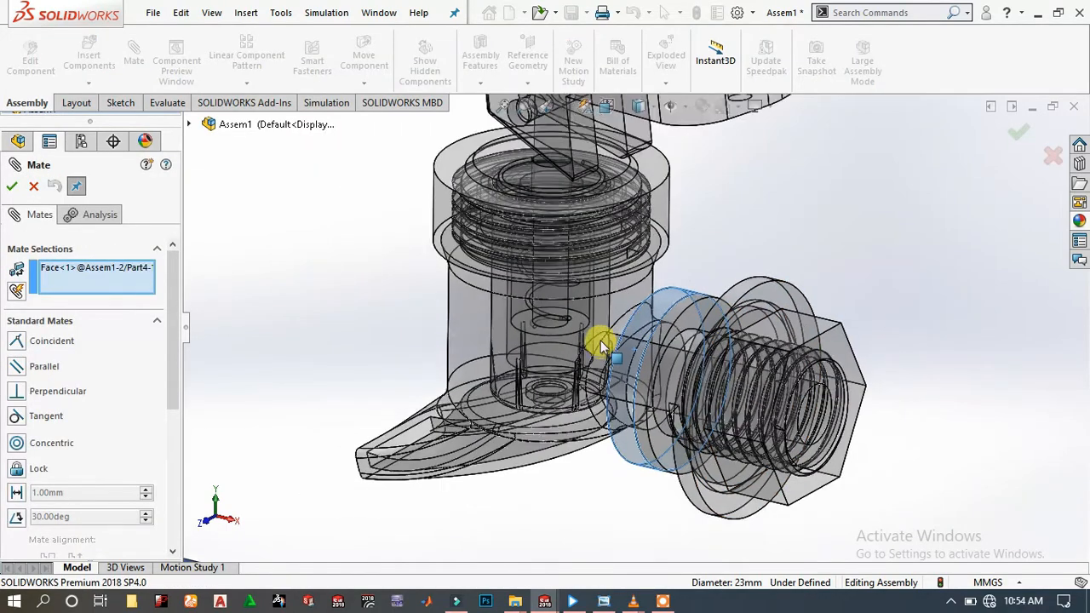
scroll(489, 317, "up", 4)
scroll(368, 363, "down", 9)
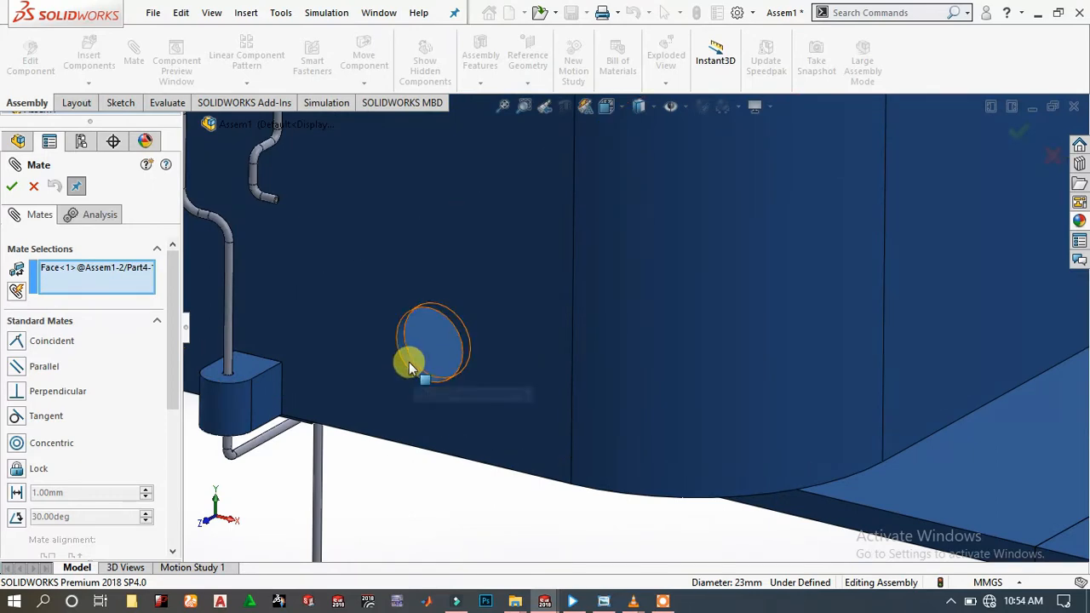
left_click(409, 367)
left_click(410, 365)
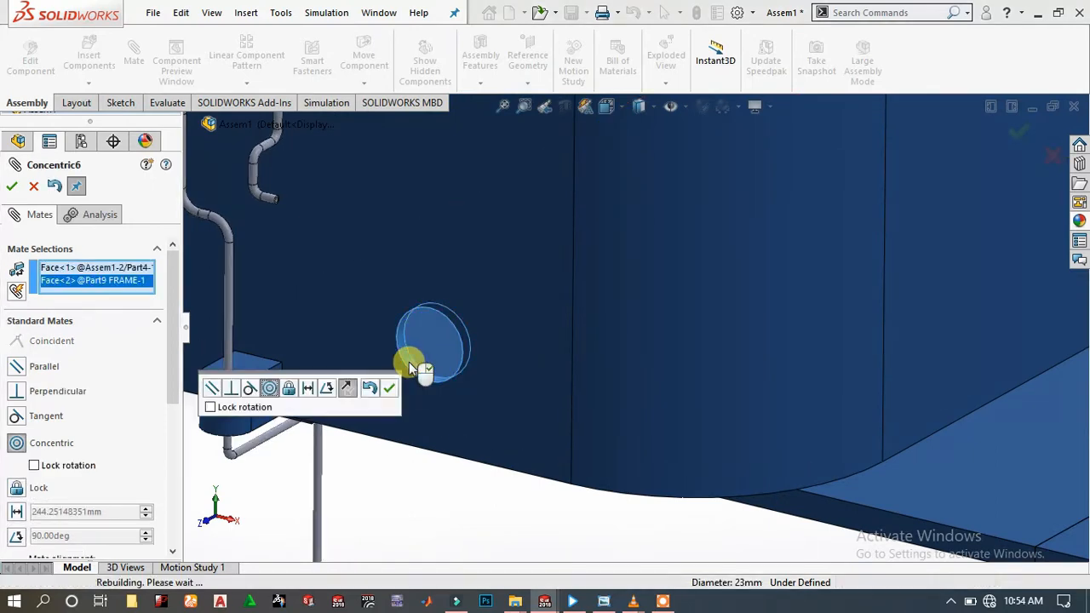
scroll(663, 315, "up", 2)
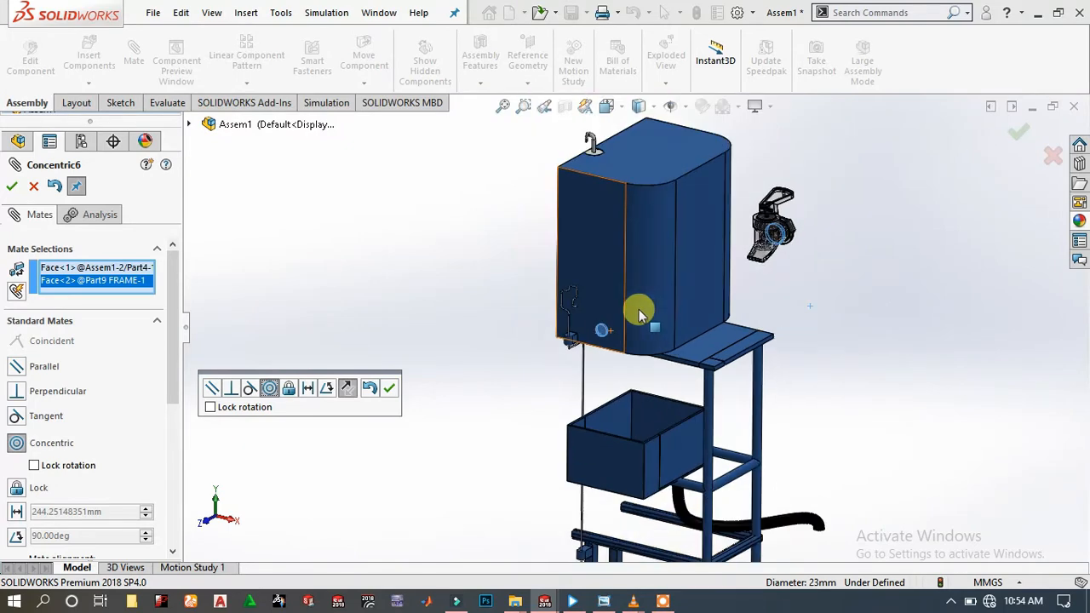
left_click(392, 387)
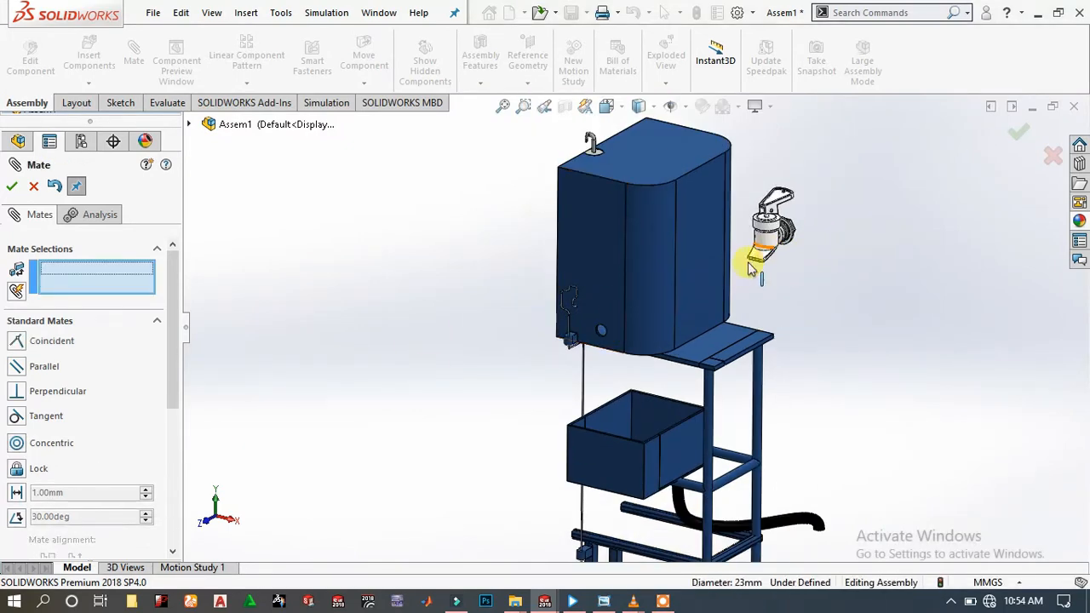
left_click_drag(750, 268, 609, 332)
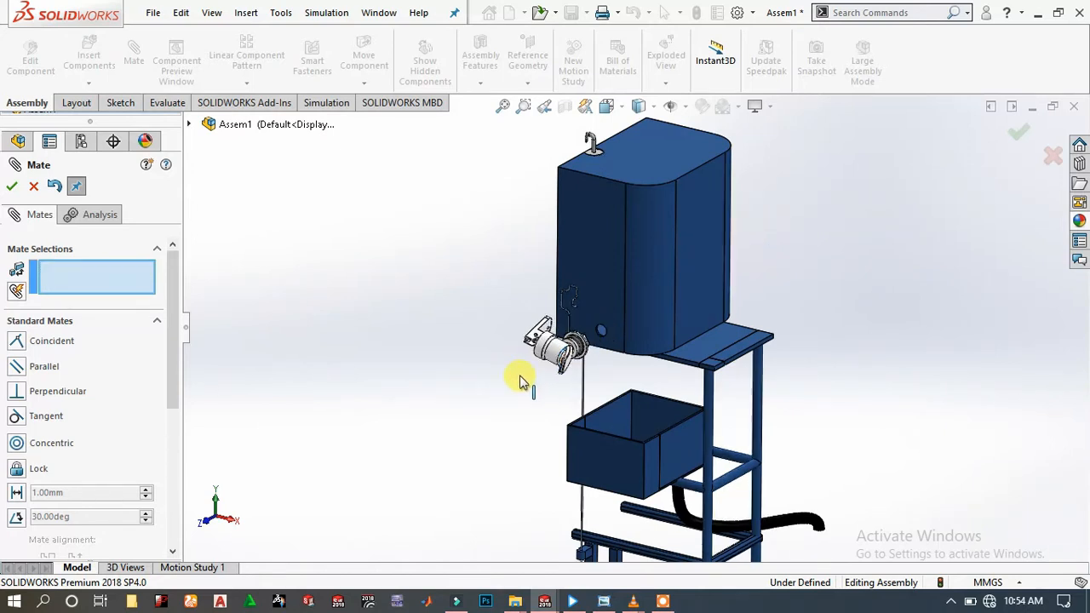
scroll(521, 377, "down", 8)
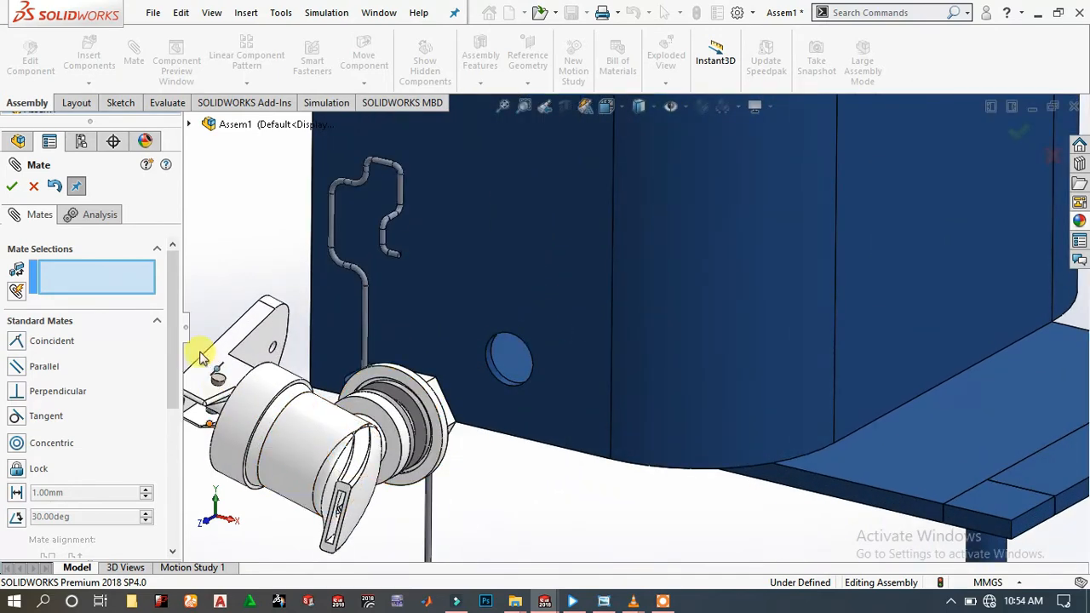
scroll(421, 396, "down", 3)
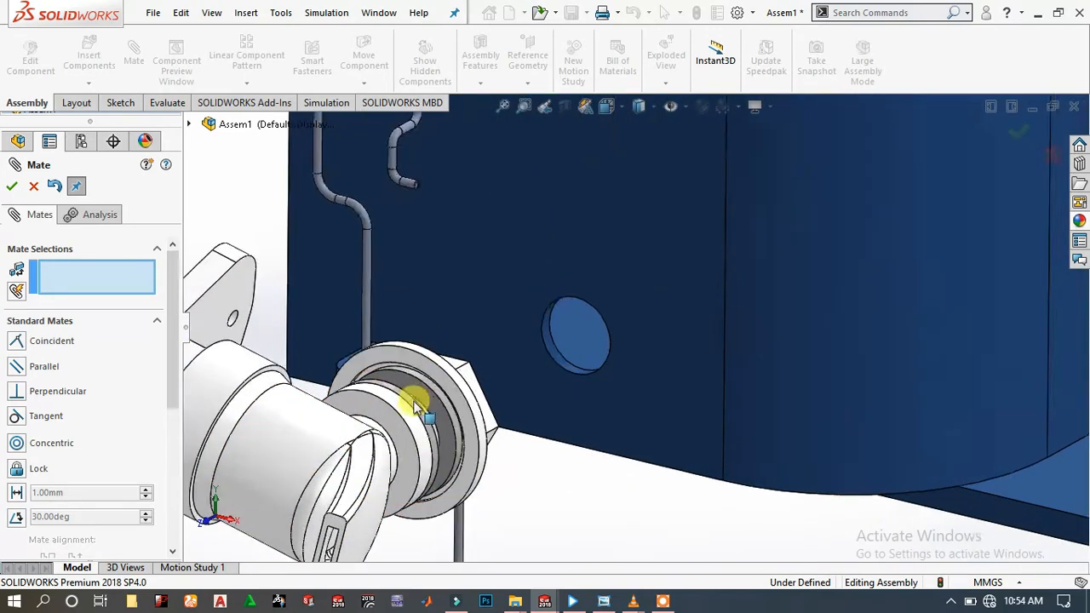
left_click(440, 409)
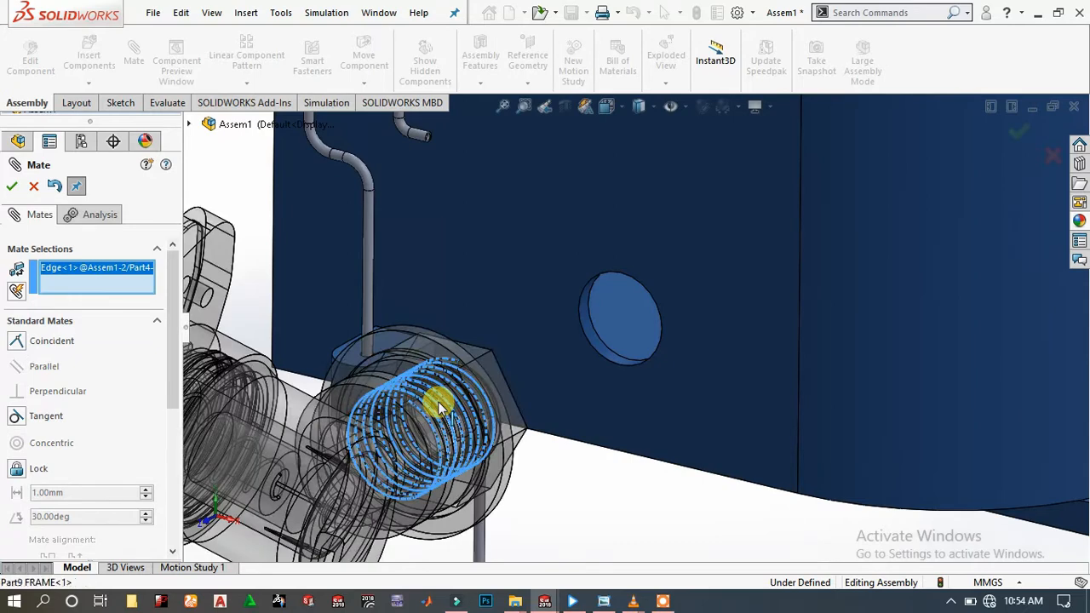
left_click(373, 382)
right_click(109, 279)
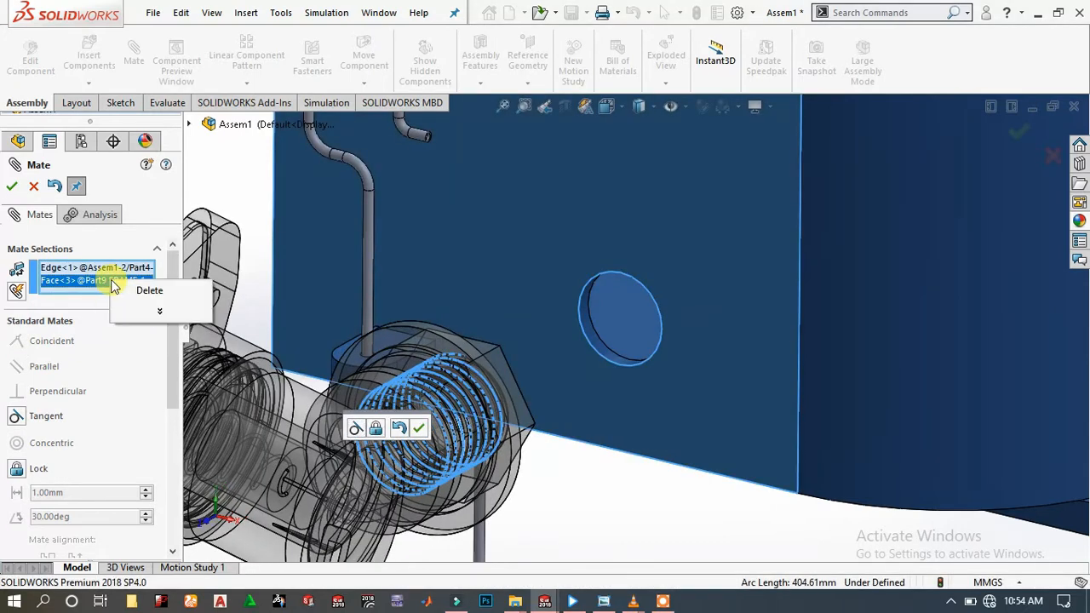
left_click(149, 292)
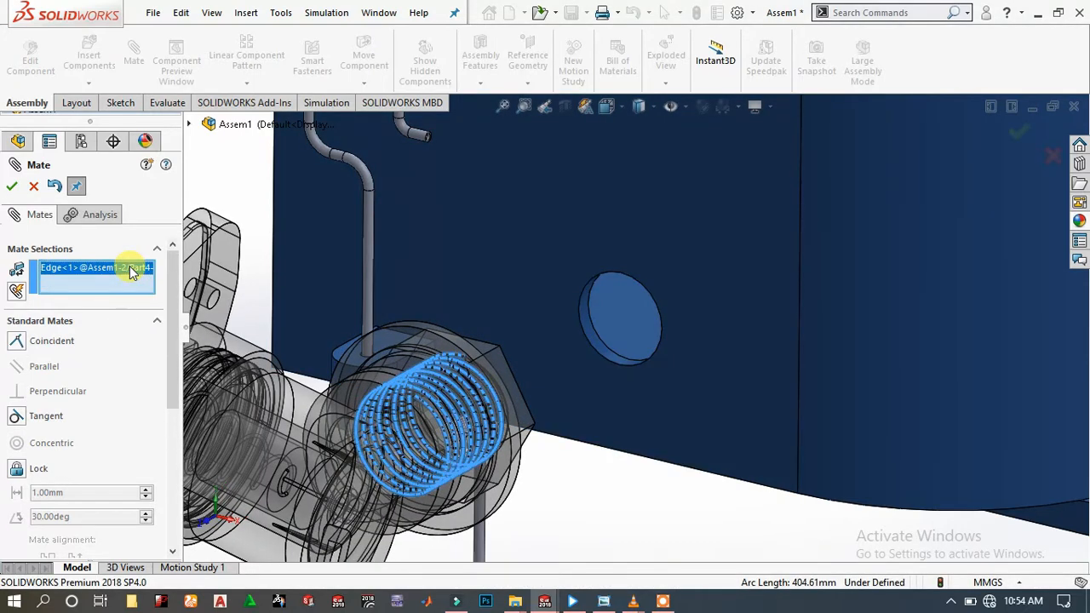
right_click(132, 267)
left_click(172, 279)
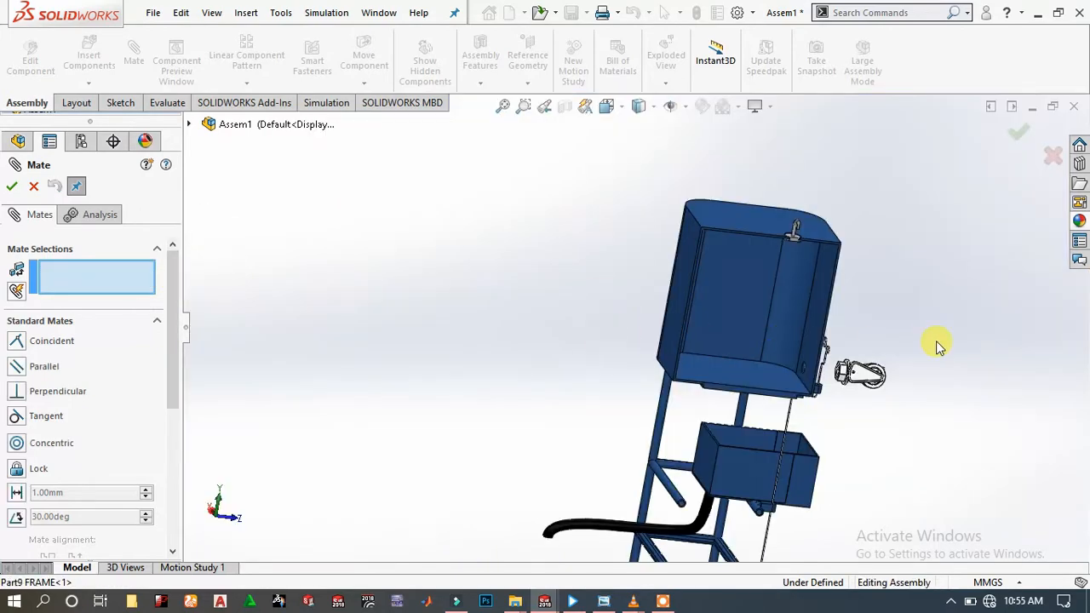
- Add a coincident mate between the tank's inner wall face around the tap hole and the flat flange face of the tap's nut
scroll(936, 345, "down", 5)
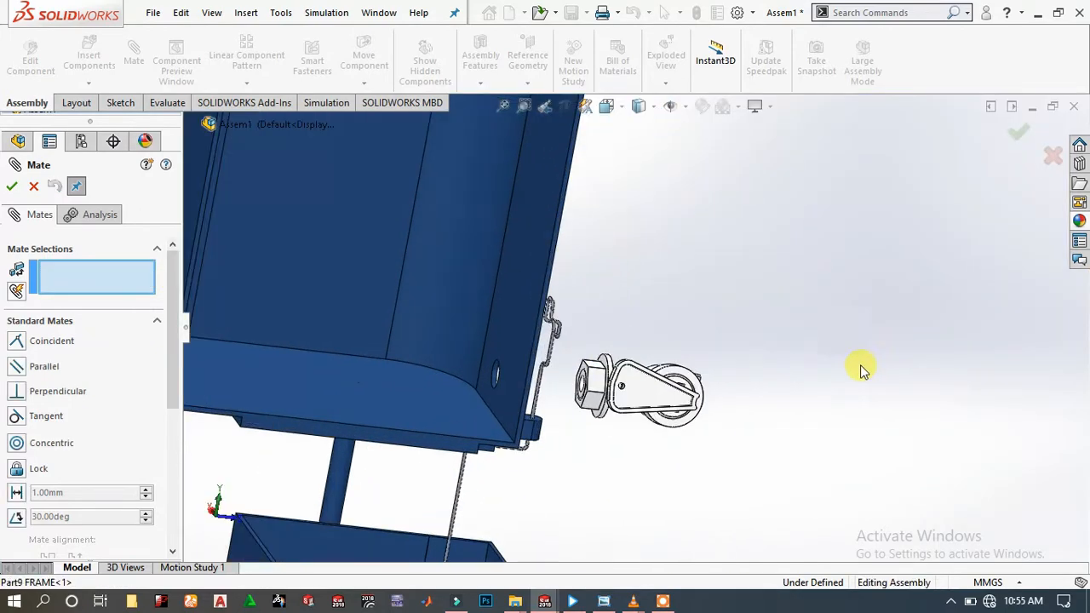
left_click(500, 390)
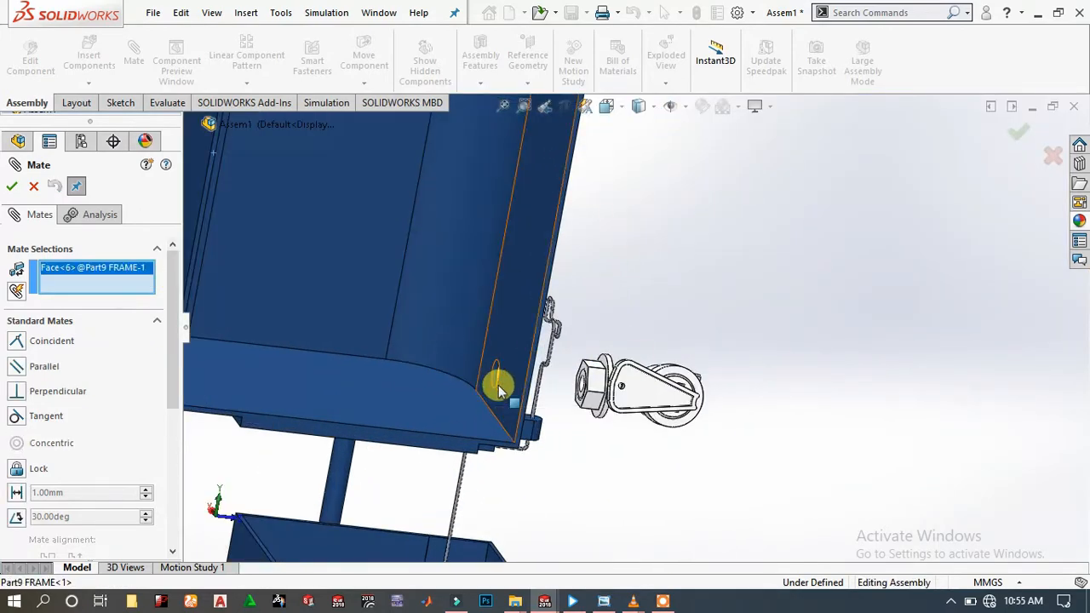
scroll(609, 379, "up", 3)
scroll(630, 332, "down", 5)
scroll(673, 333, "down", 3)
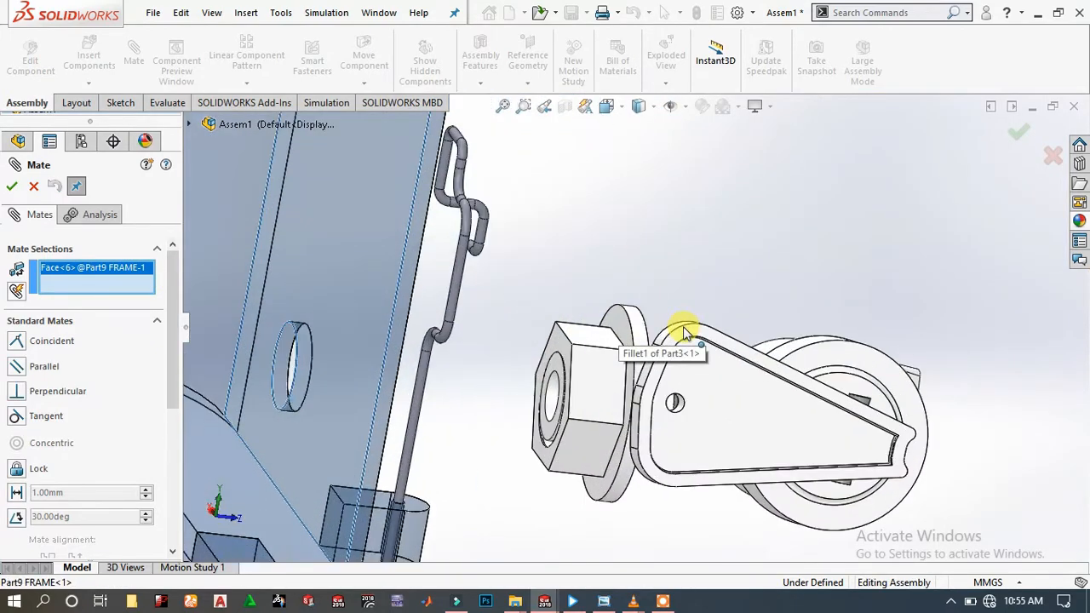
mouse_move(686, 332)
middle_mouse_down()
mouse_move(670, 327)
mouse_move(627, 348)
mouse_move(681, 343)
middle_mouse_up()
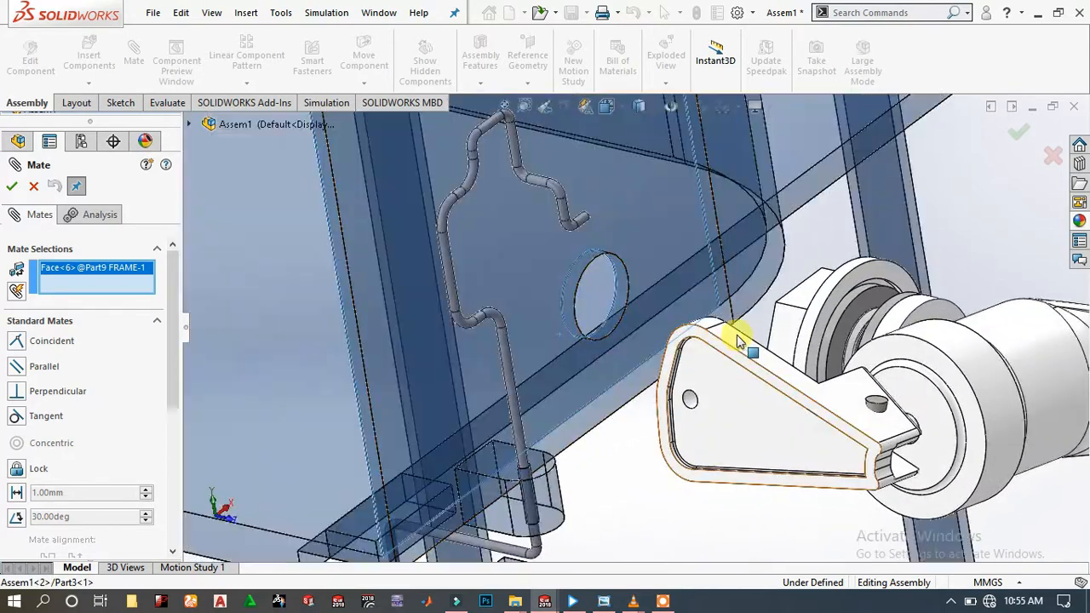
left_click(854, 313)
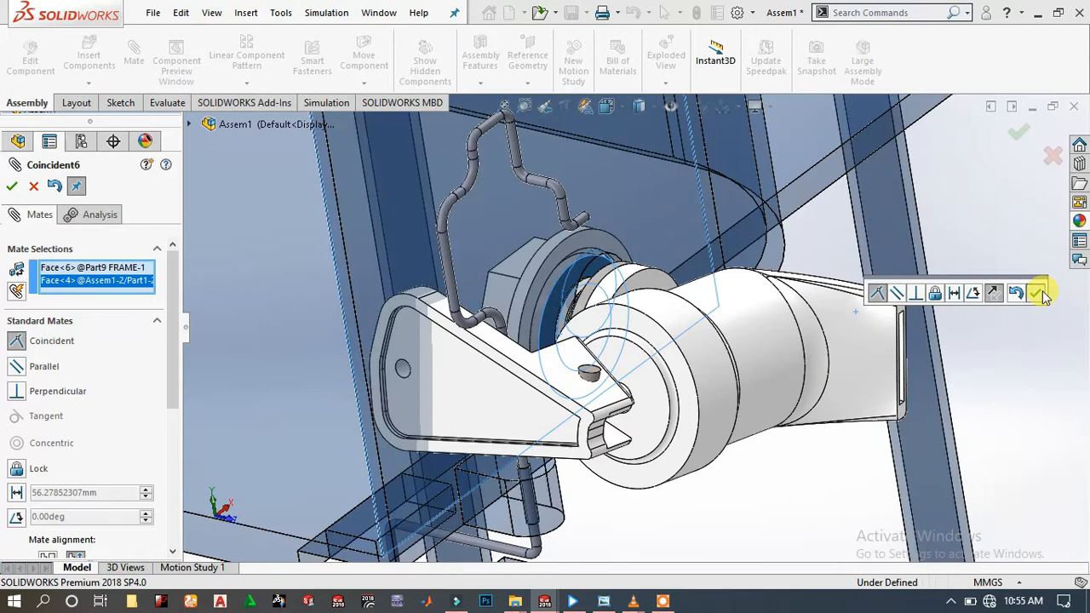
left_click(1039, 292)
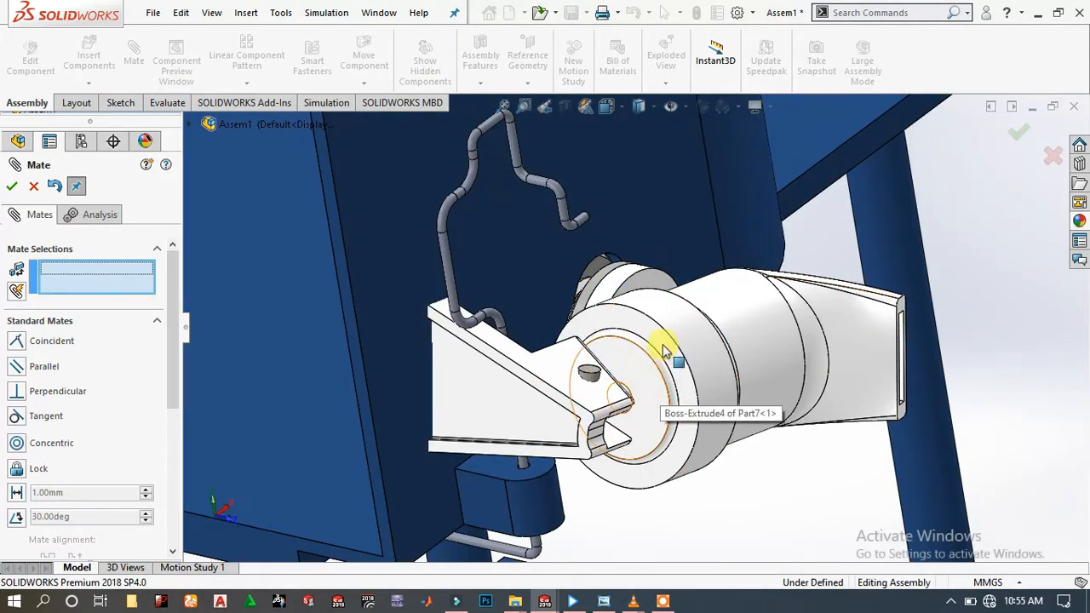
- Try moving the mated tap body against the tank wall and finish the Mate command
left_click_drag(664, 345, 714, 212)
scroll(671, 310, "up", 4)
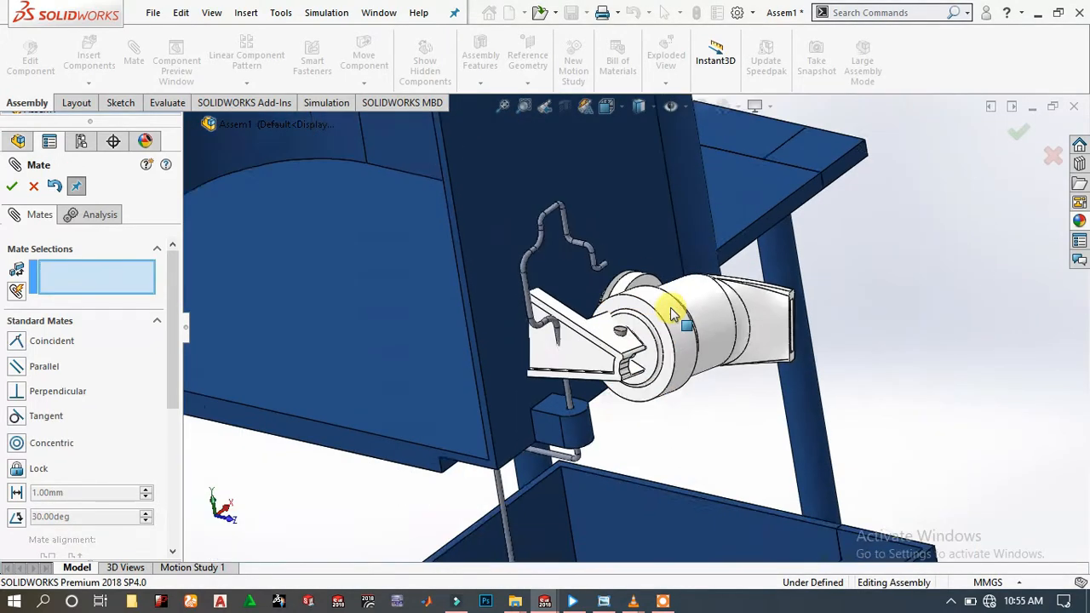
middle_click_drag(530, 292, 579, 340)
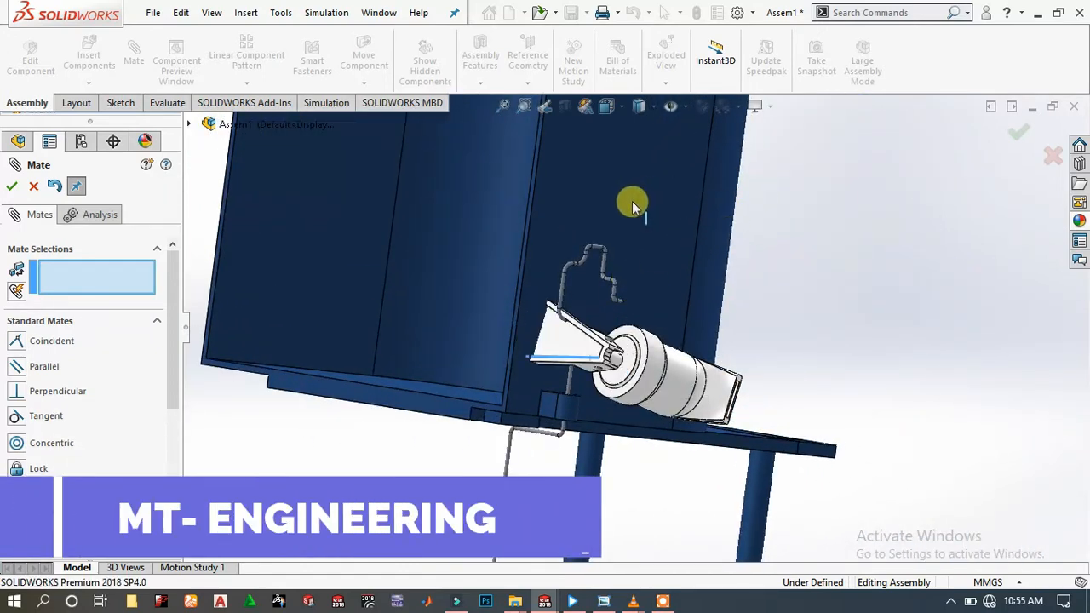
left_click(33, 190)
- Rotate the tap about the tank hole's axis until its body stands upright with the spout pointing down to the basin
scroll(628, 361, "up", 2)
middle_click_drag(626, 316, 627, 376)
left_click(610, 372)
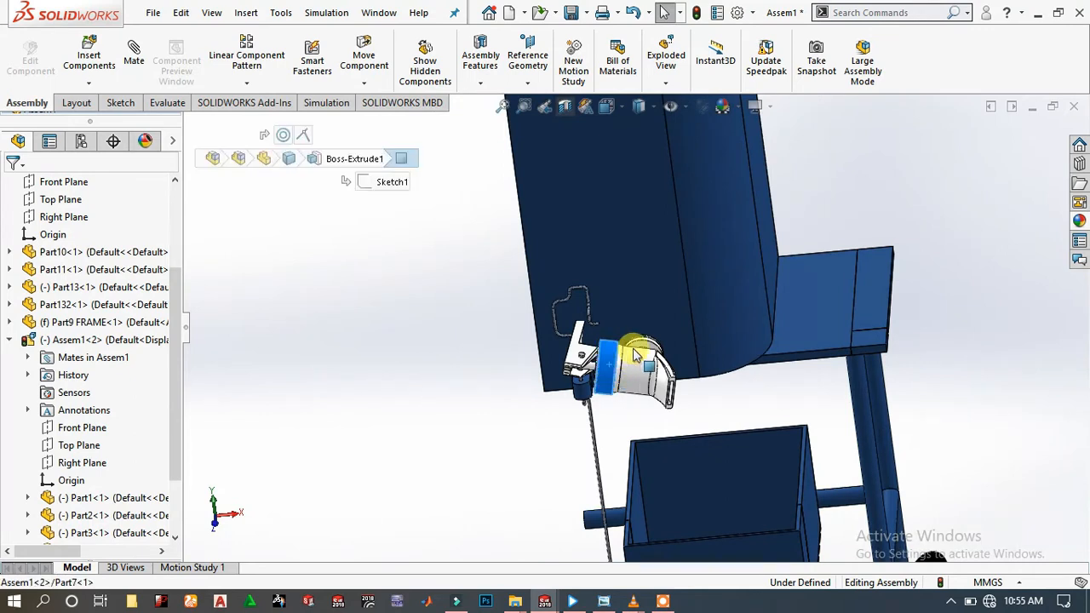
left_click(652, 381)
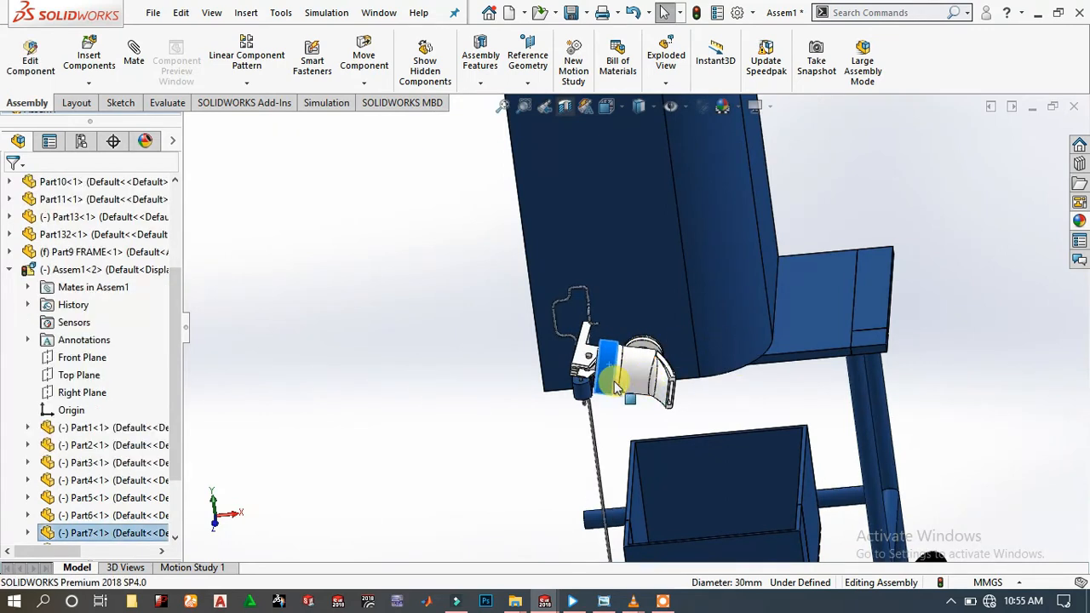
left_click(615, 385)
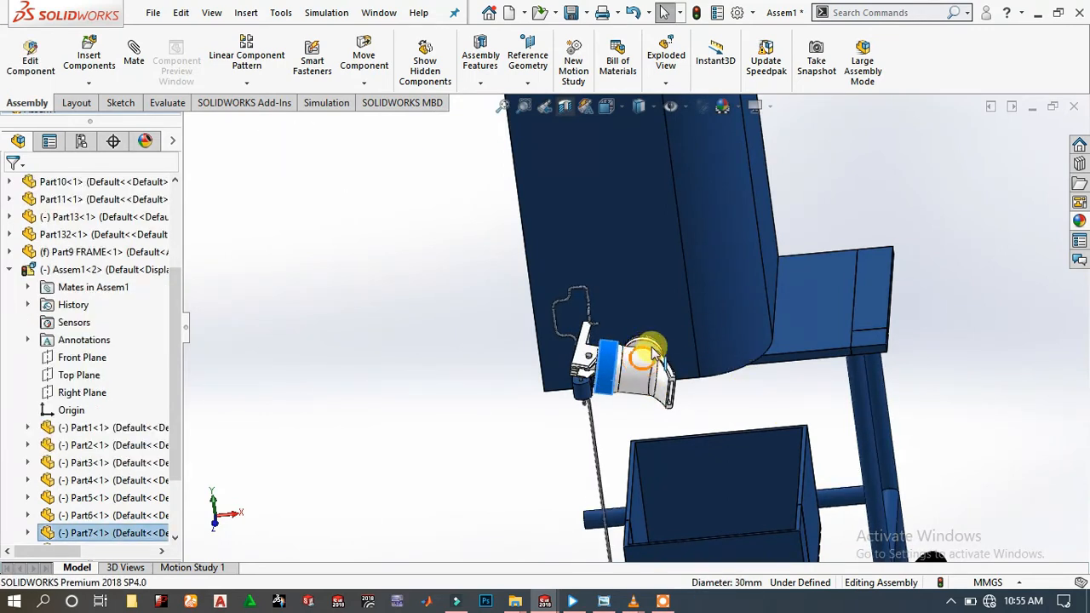
left_click(635, 347)
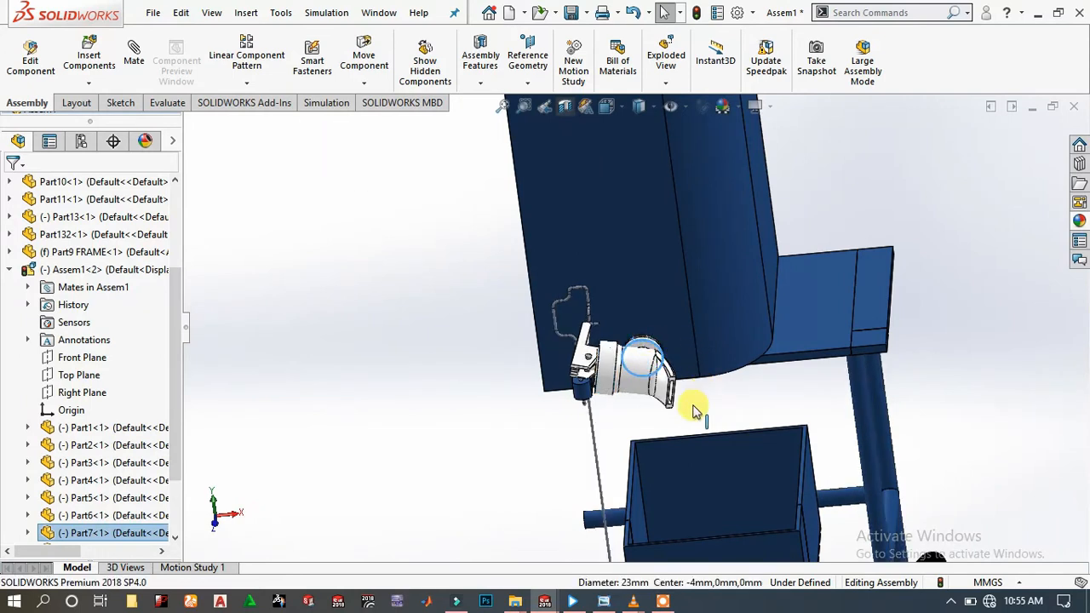
left_click_drag(598, 443, 476, 354)
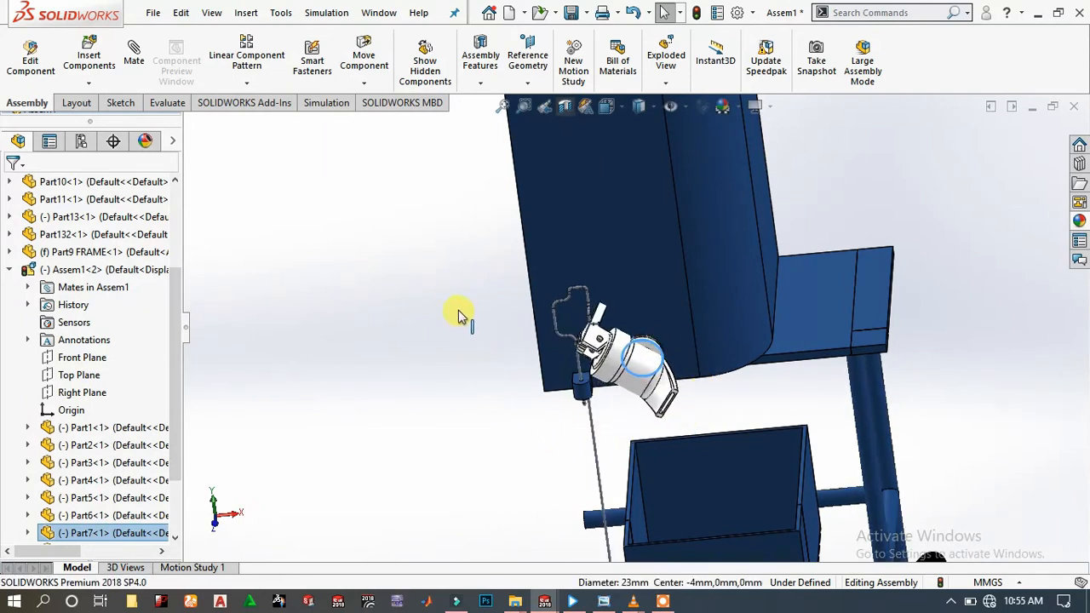
left_click_drag(612, 248, 255, 25)
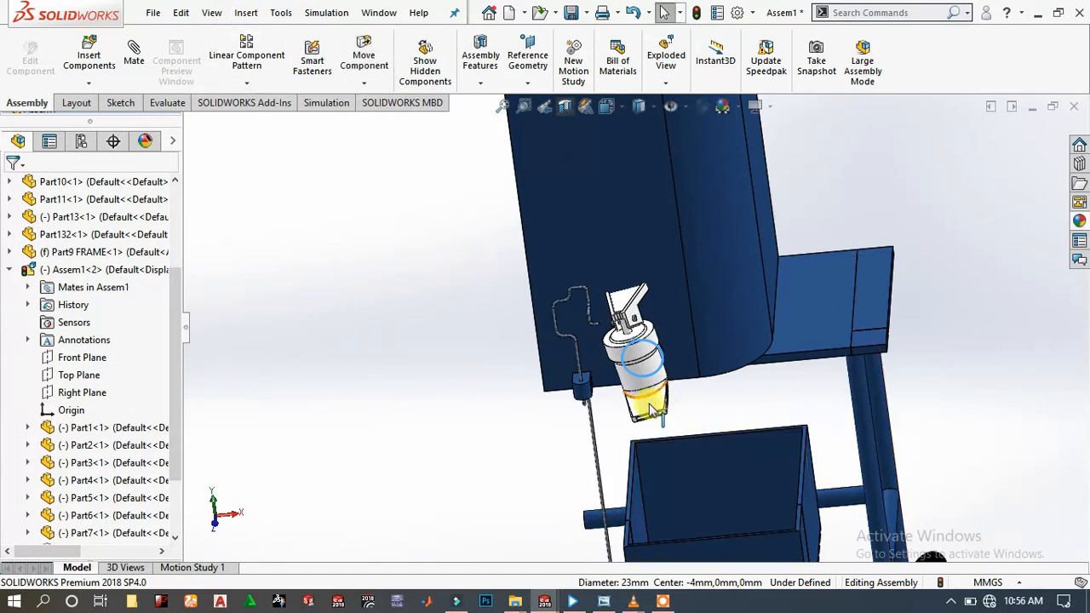
left_click_drag(647, 410, 642, 307)
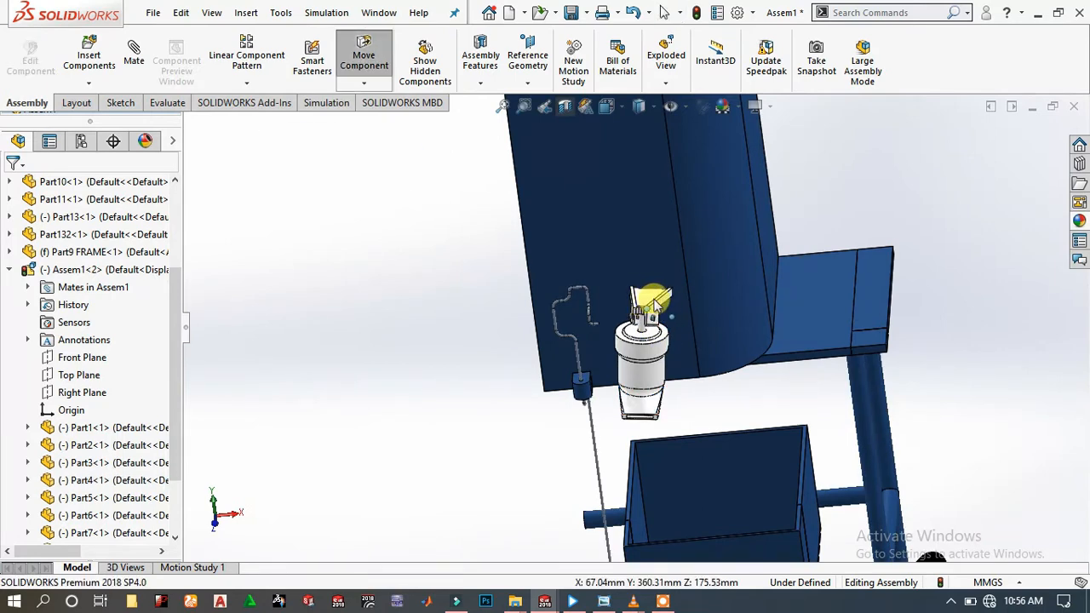
- Turn the tap's handle around the body's vertical axis so its lever faces forward above the spout
left_click_drag(579, 271, 555, 451)
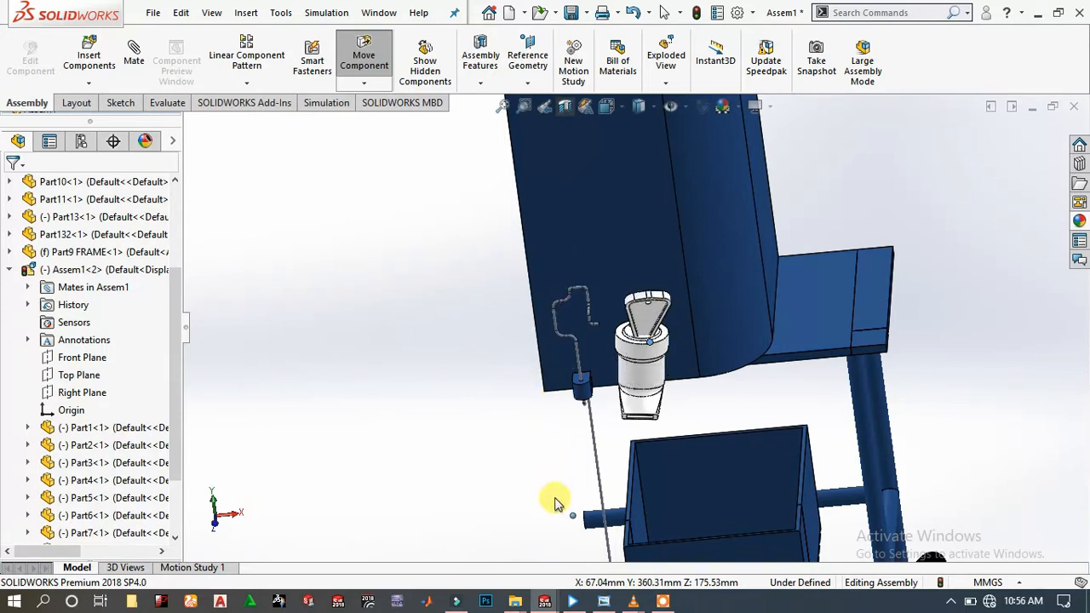
left_click_drag(558, 522, 572, 424)
scroll(734, 360, "down", 4)
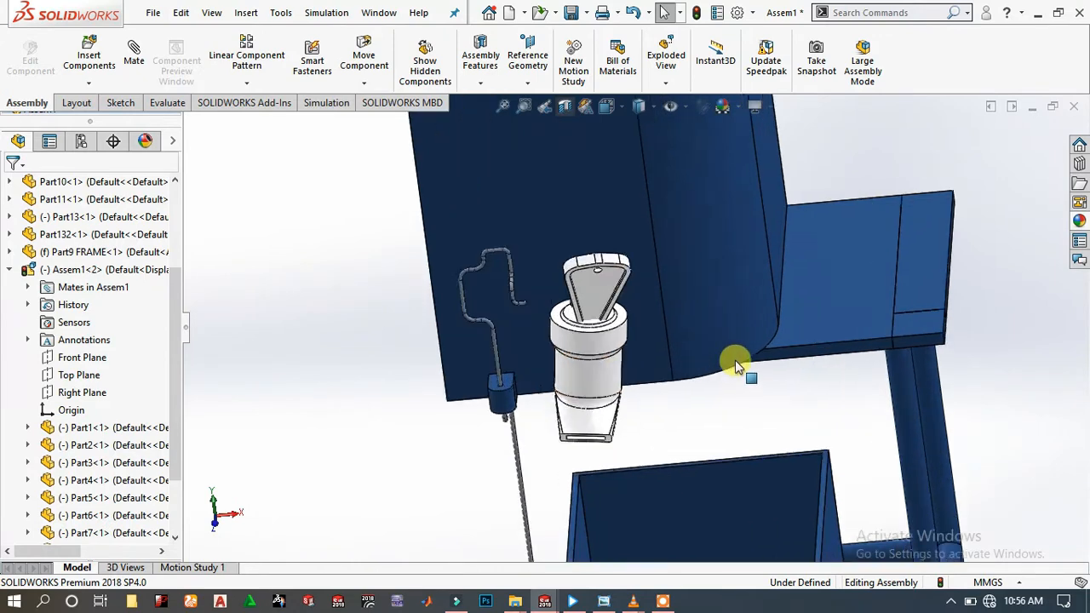
scroll(666, 349, "up", 7)
scroll(634, 332, "up", 2)
middle_click_drag(612, 339, 637, 287)
scroll(667, 304, "down", 6)
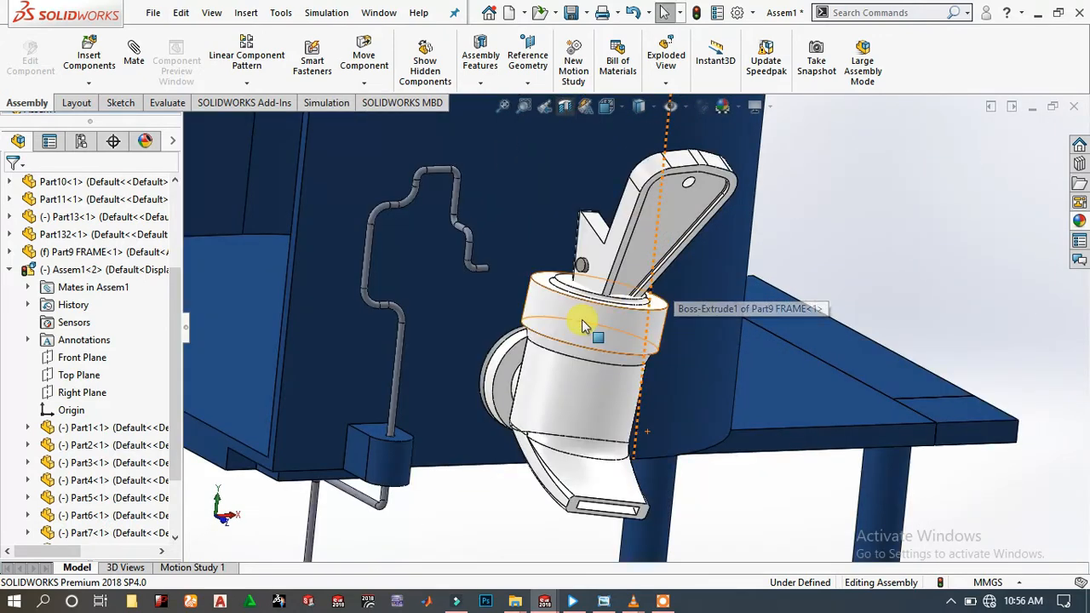
left_click(552, 333)
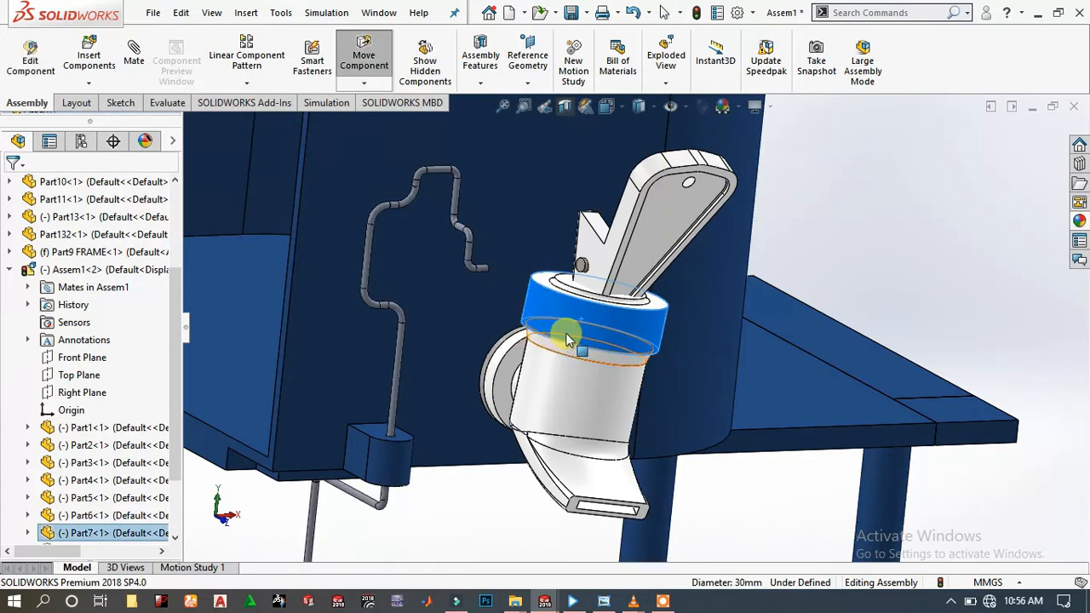
right_click(565, 336)
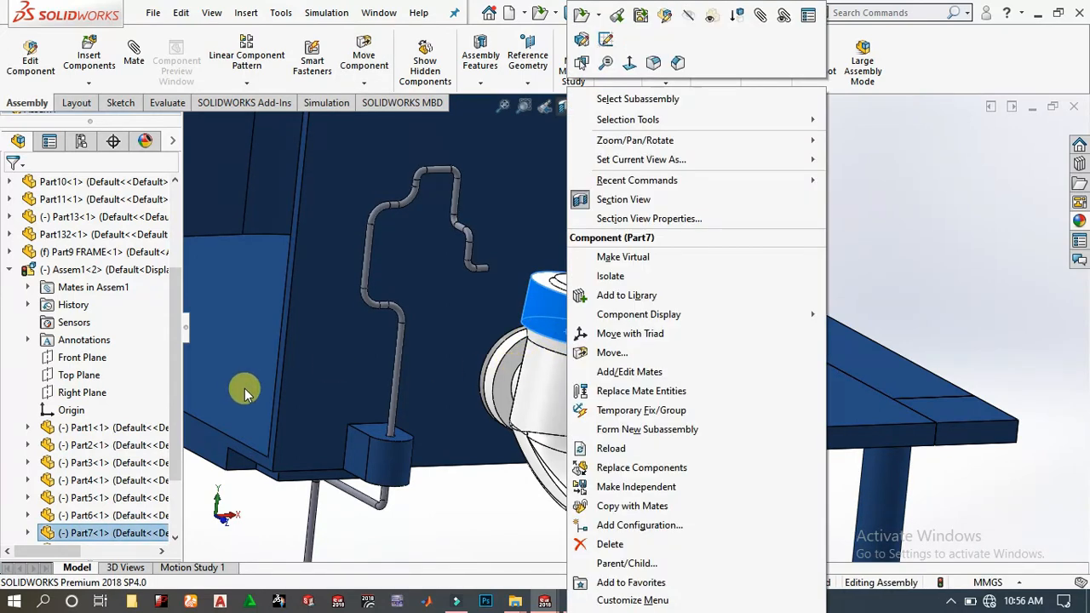
left_click(212, 539)
- Edit the Concentric6 mate between the tank's tap hole and the tap flange to lock its rotation
scroll(97, 515, "down", 2)
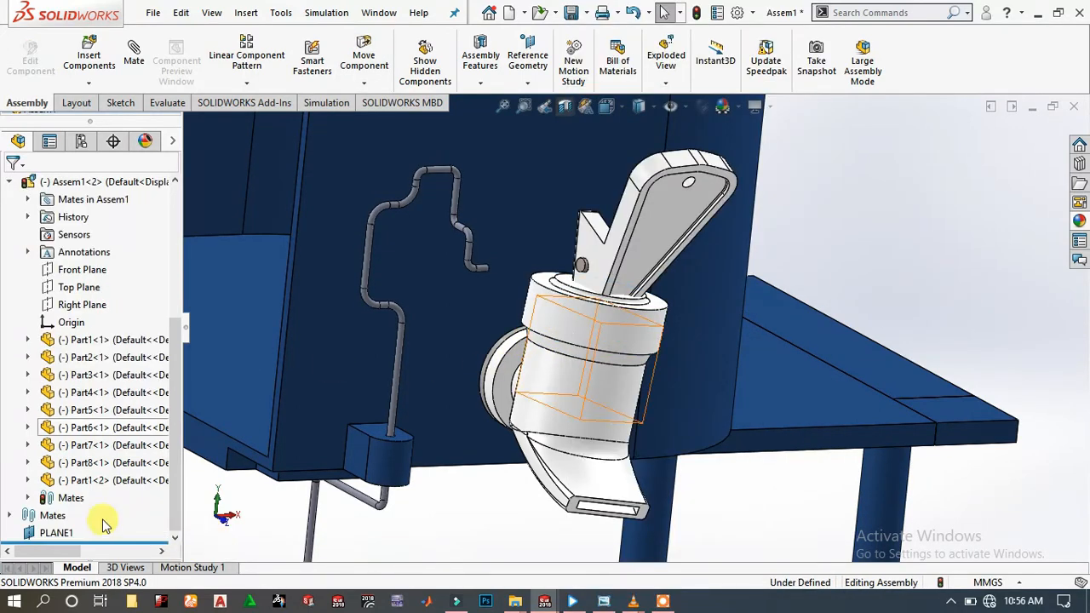
left_click(68, 481)
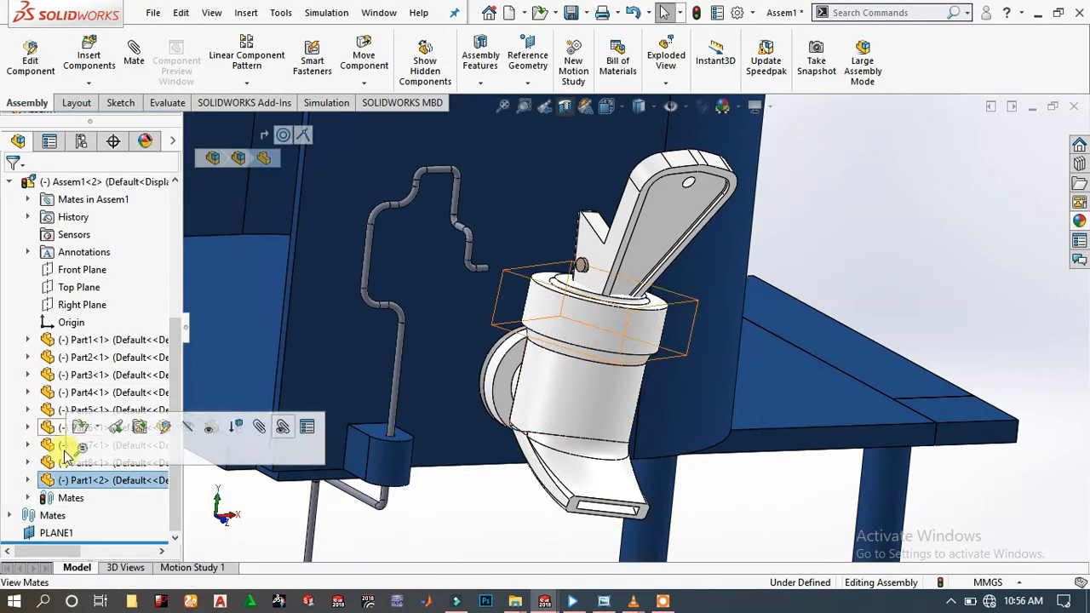
left_click(16, 515)
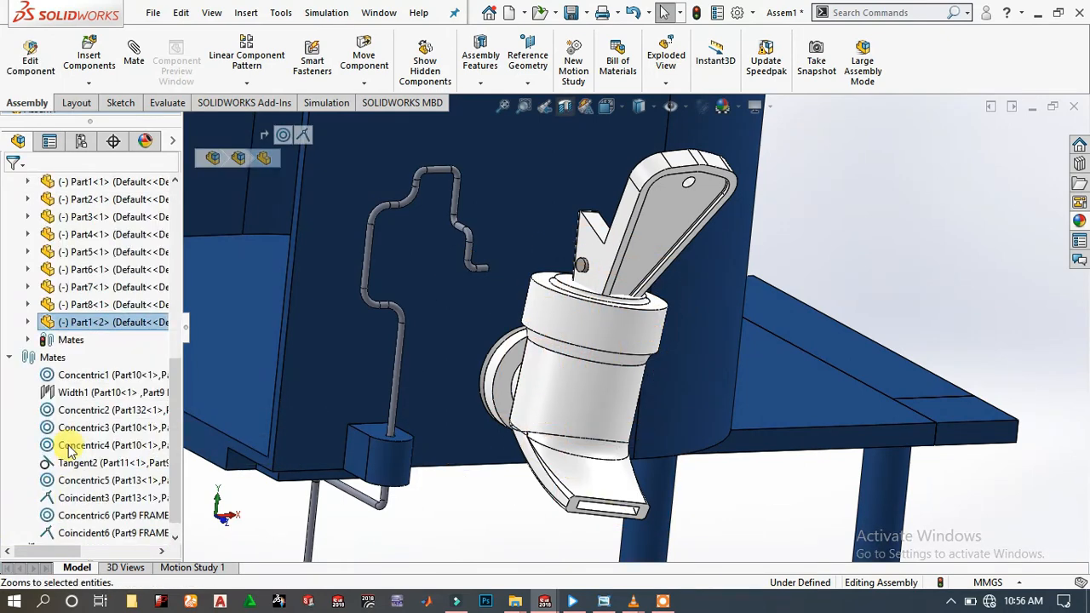
scroll(70, 451, "down", 1)
left_click(81, 499)
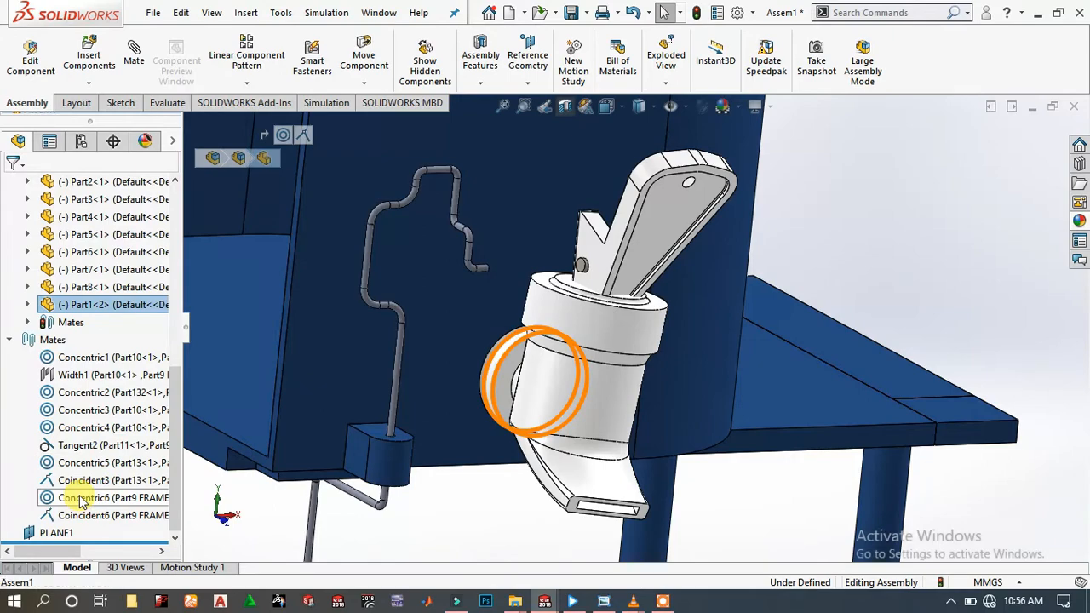
left_click(80, 497)
middle_click_drag(644, 347, 649, 377)
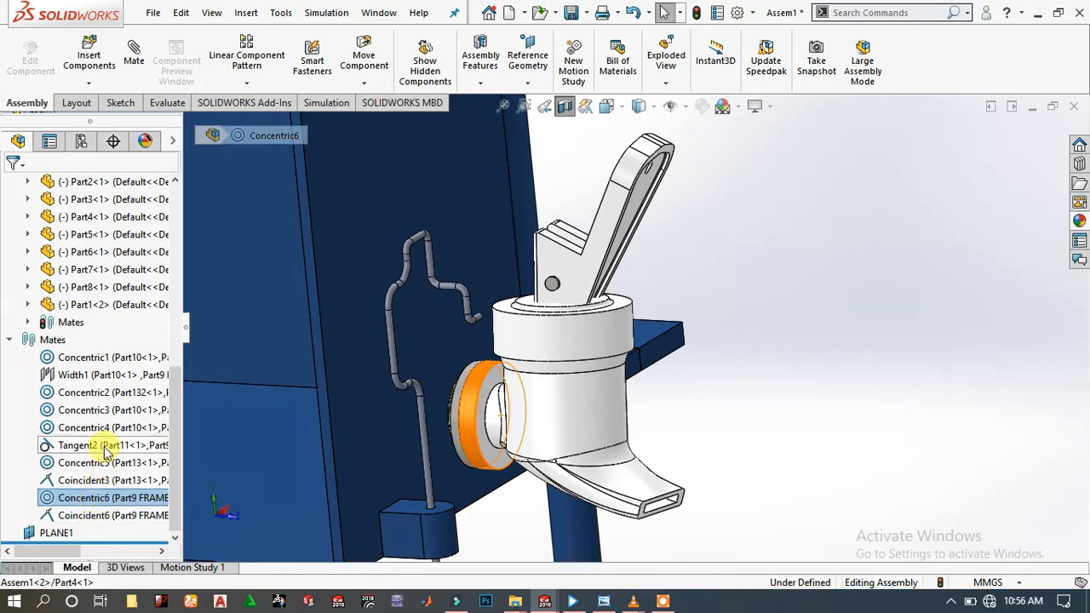
left_click(104, 498)
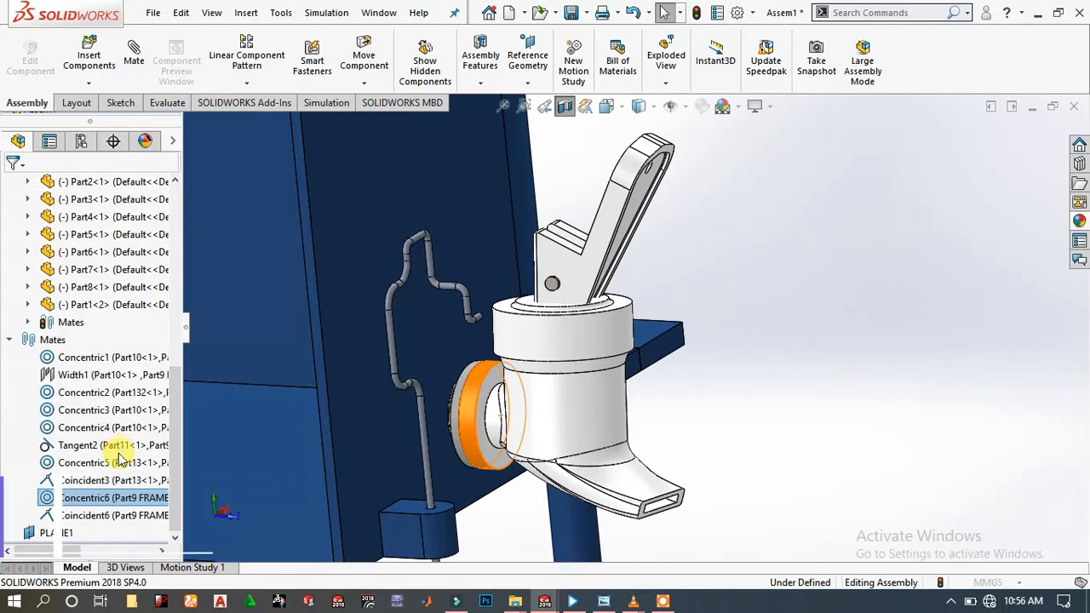
left_click(120, 461)
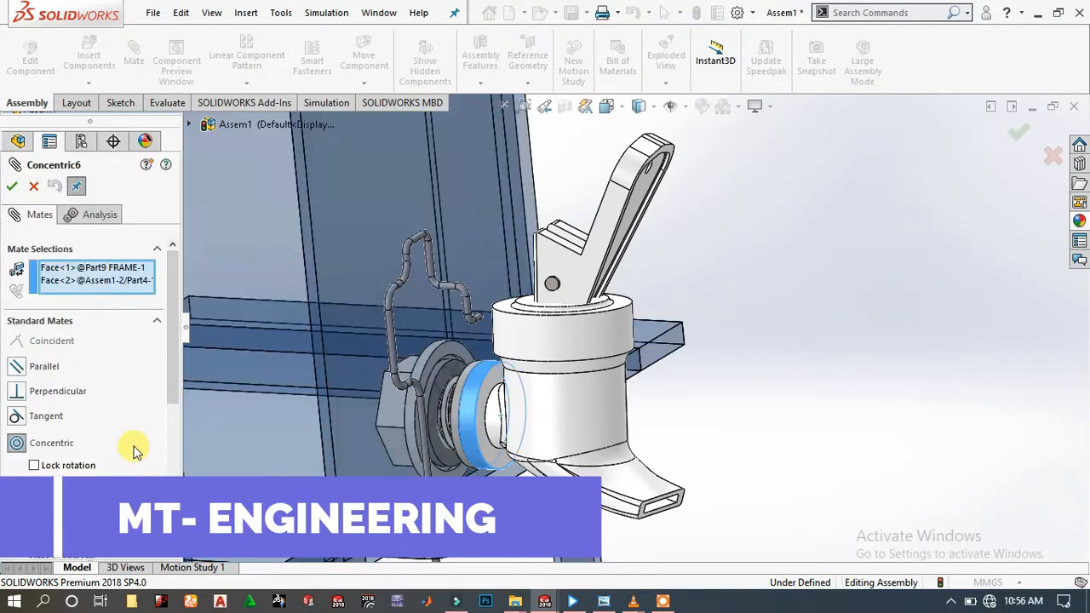
left_click(34, 466)
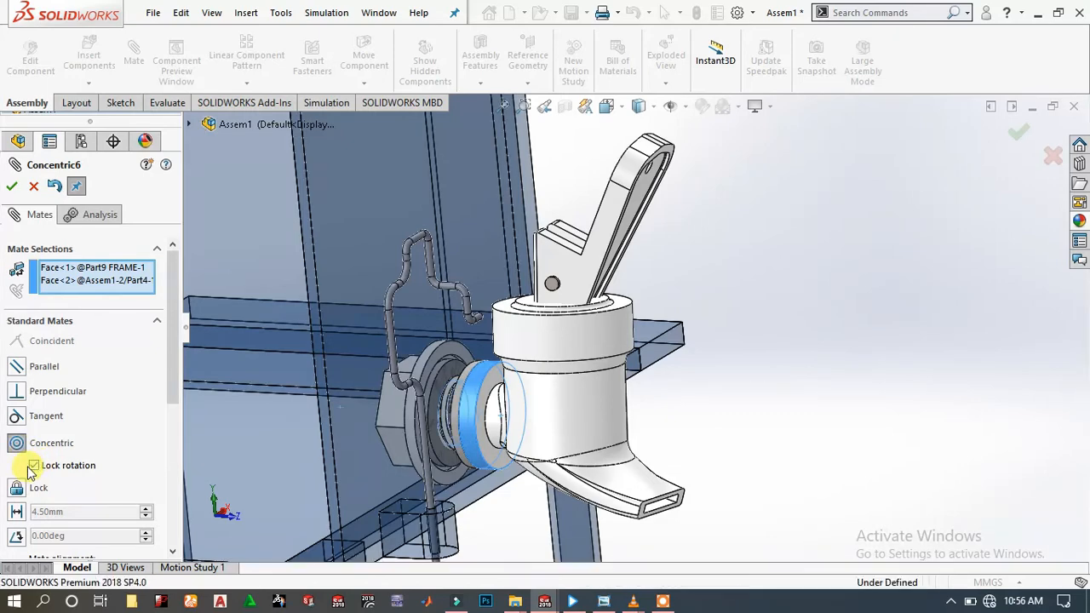
left_click(13, 187)
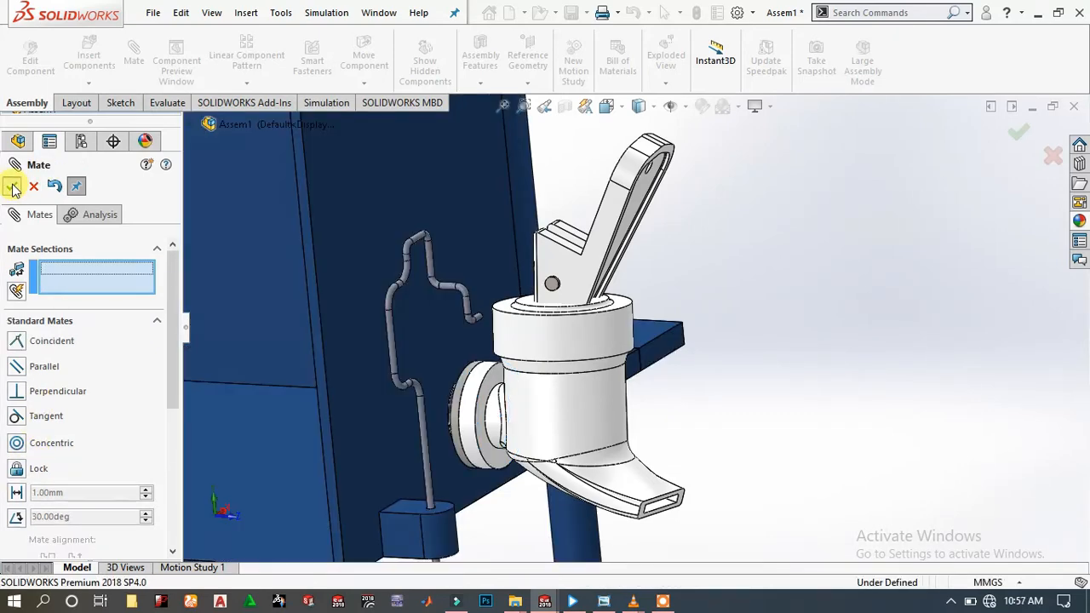
left_click(13, 187)
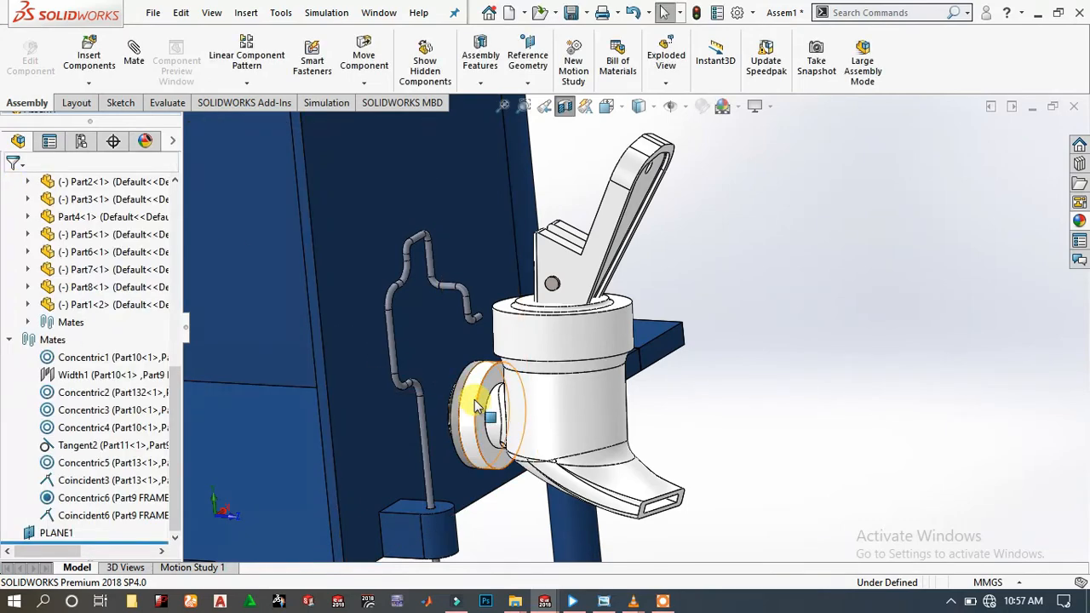
- Turn the tap's handle around the body's vertical axis until its lever points toward the bent upper end of the rod
left_click(501, 370)
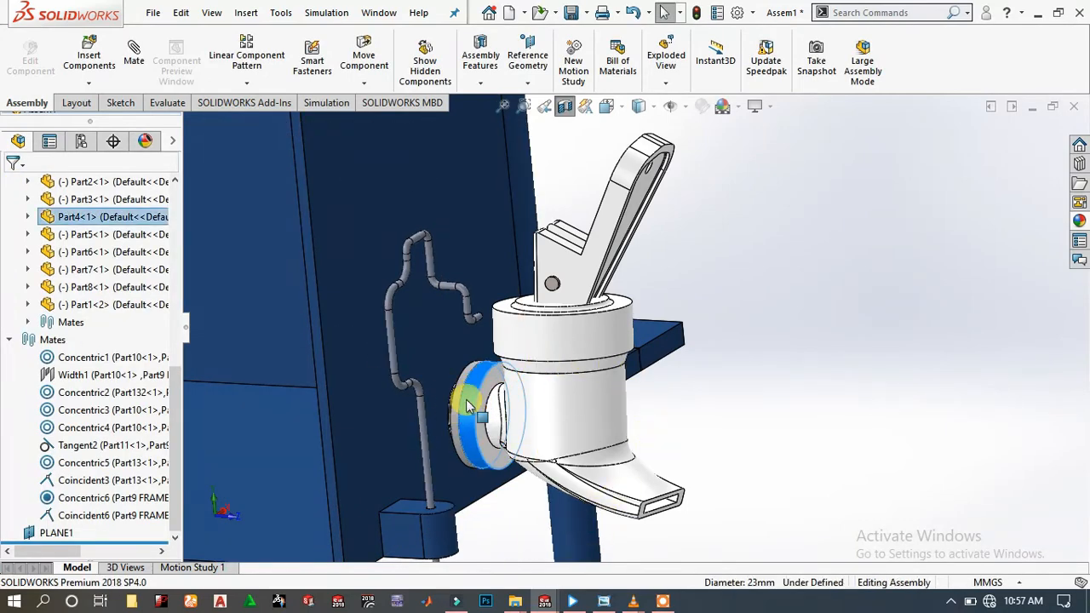
left_click(596, 236)
left_click_drag(429, 141, 426, 226)
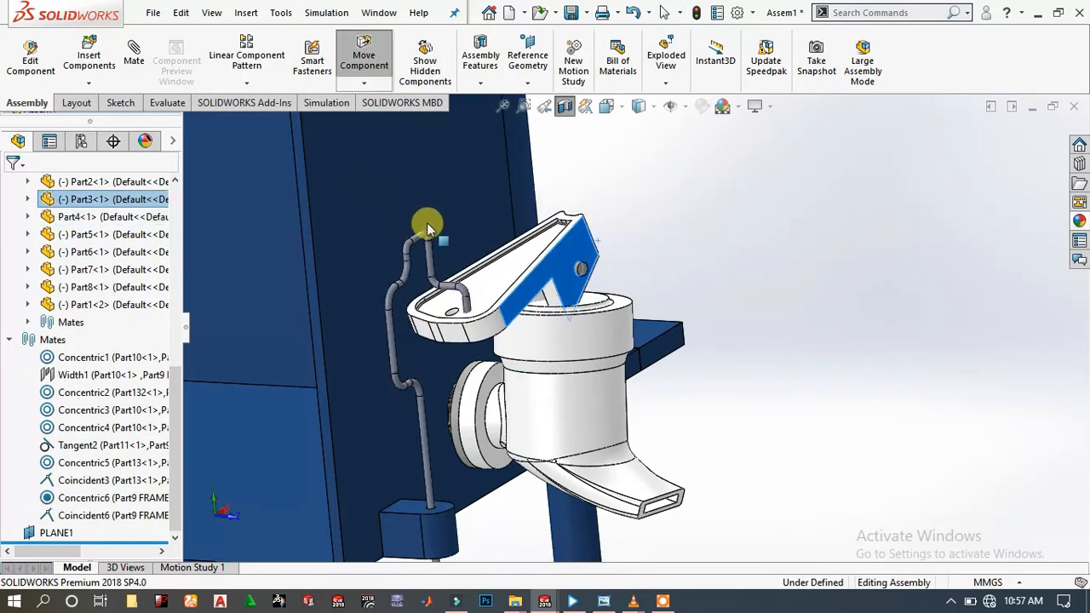
- Add a parallel mate between the 3 mm hole in the tap's lever and the straight vertical segment at the rod's bent end
scroll(426, 255, "down", 4)
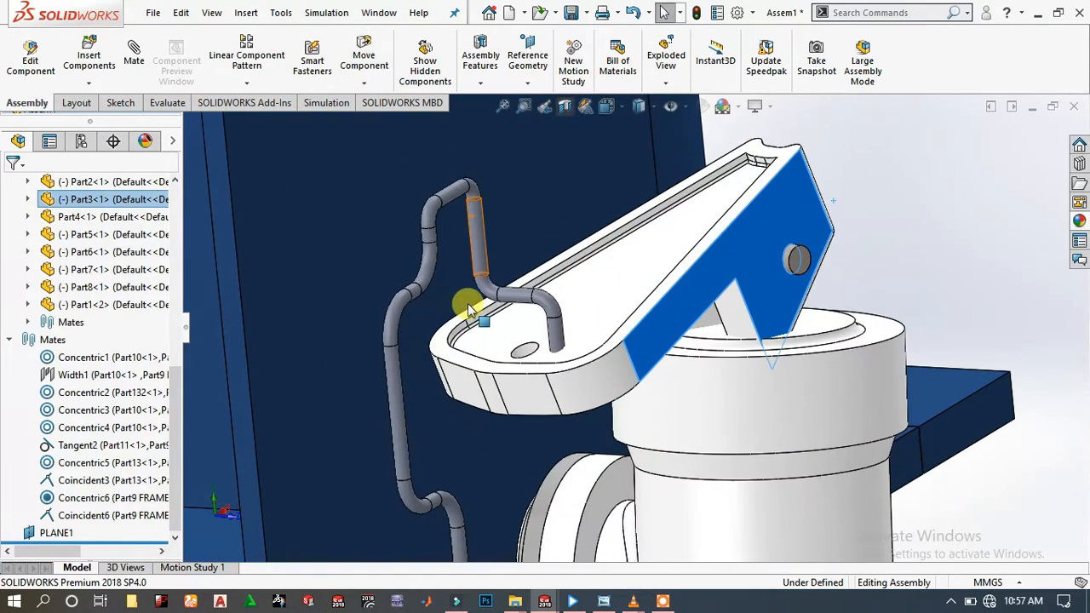
left_click(528, 353)
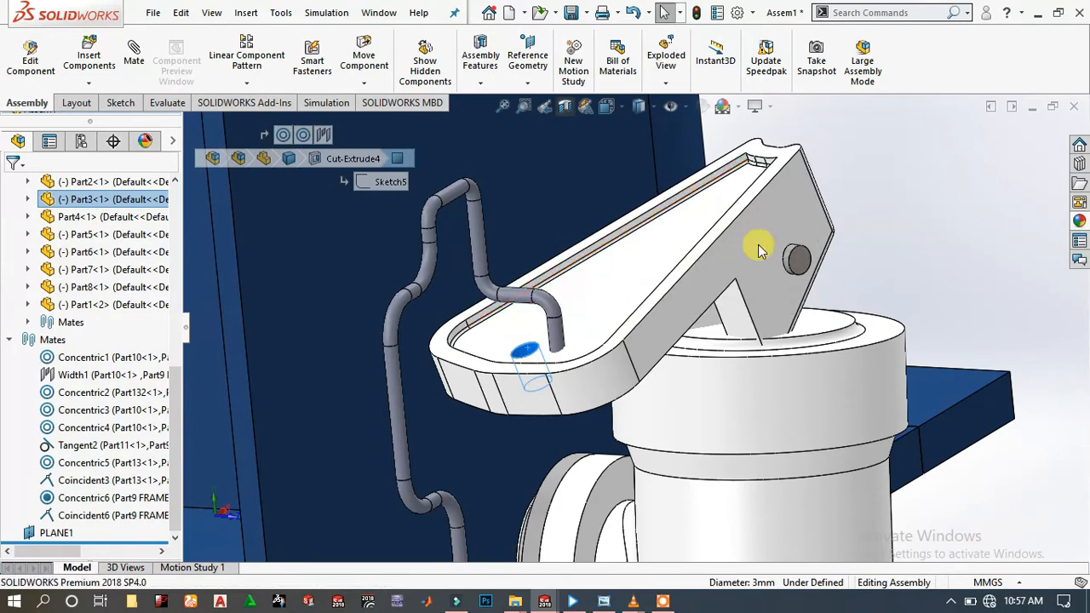
left_click(734, 236)
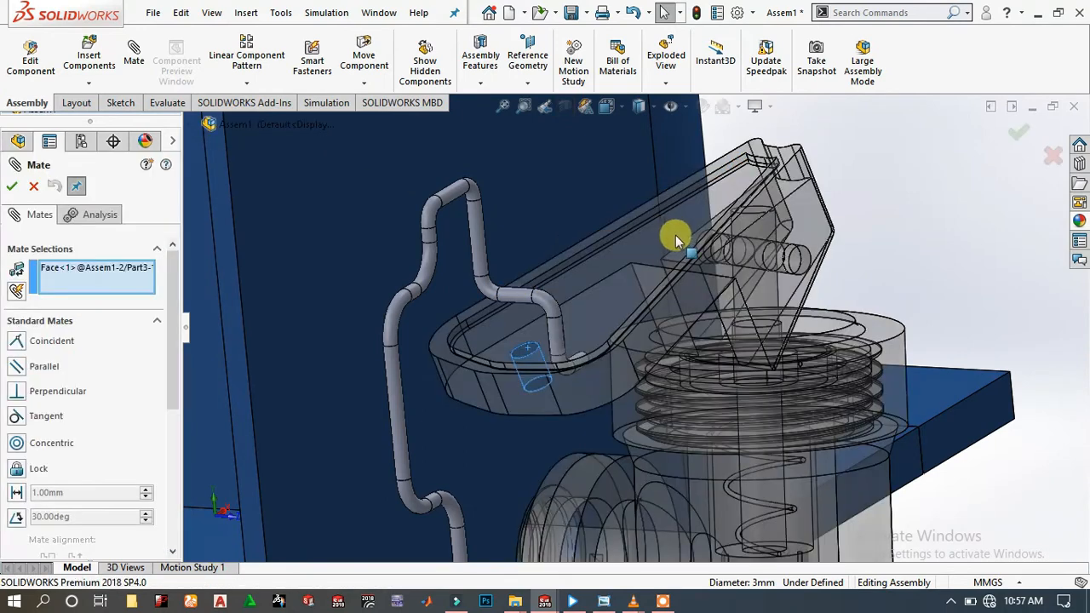
left_click(475, 244)
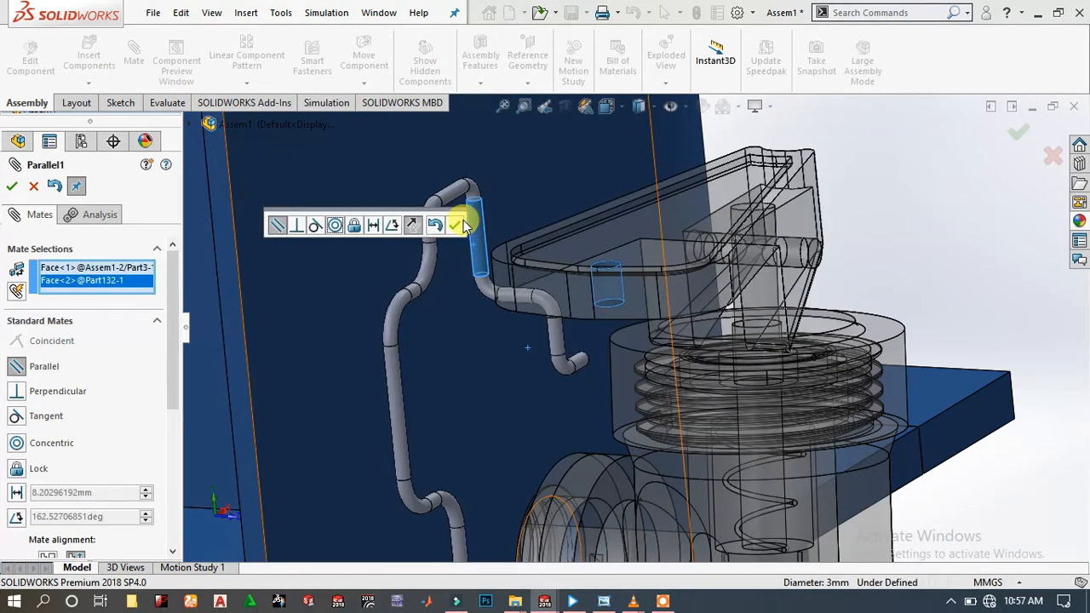
left_click(455, 227)
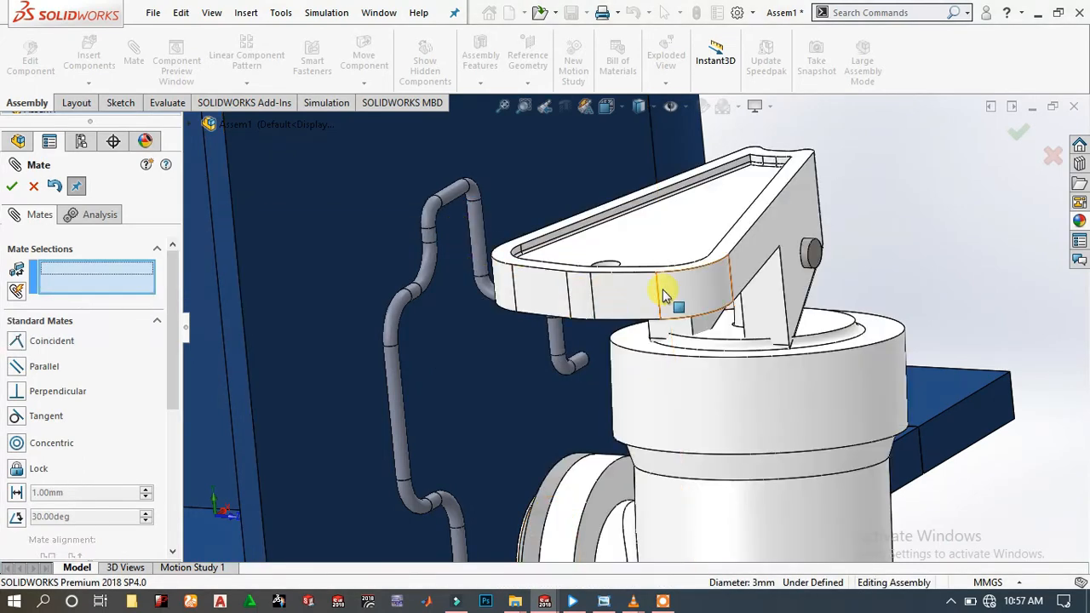
- Try moving the tap's lever and the rod to test their motion, and finish the Mate command
left_click_drag(656, 292, 535, 292)
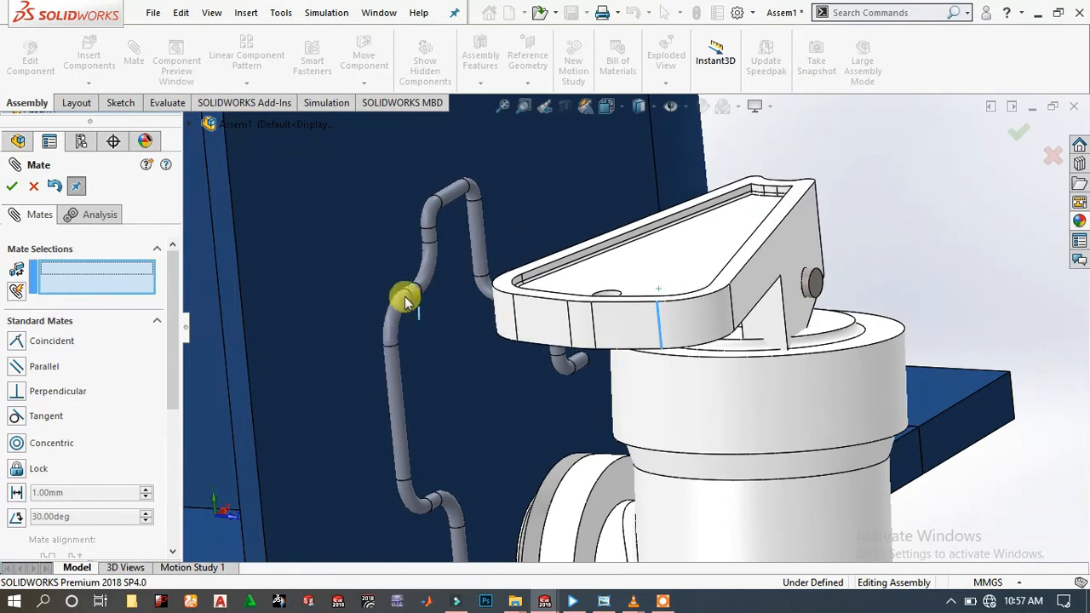
left_click_drag(405, 301, 419, 219)
scroll(596, 272, "up", 10)
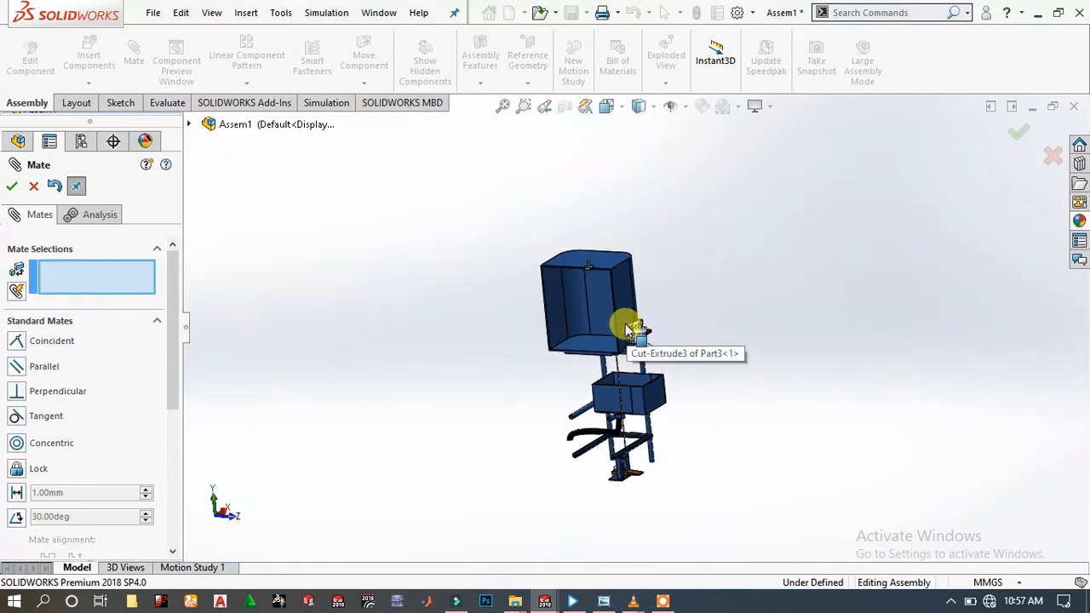
middle_click_drag(627, 329, 558, 340)
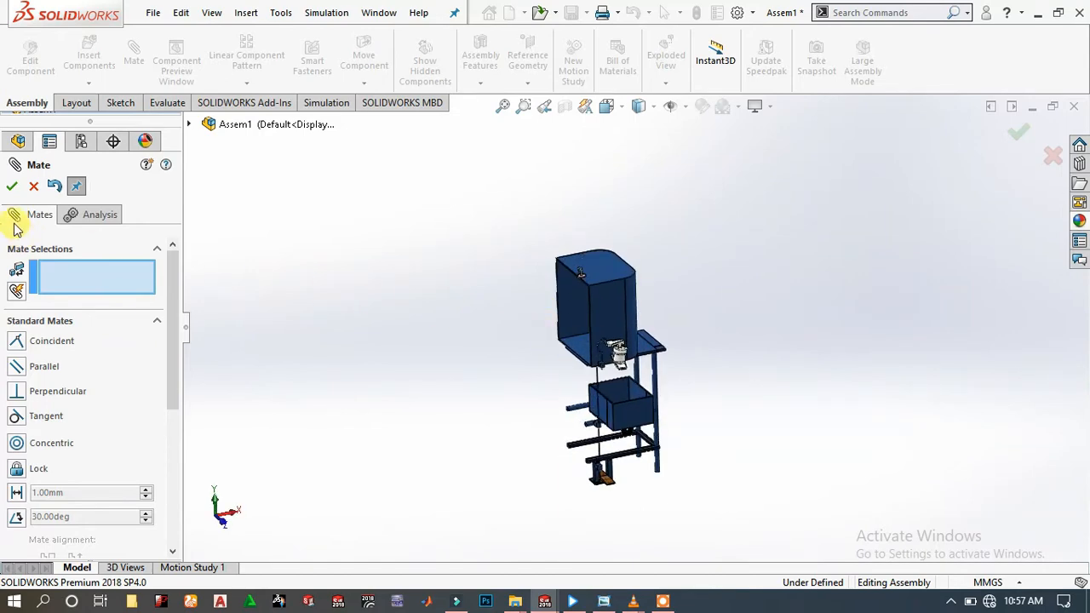
left_click(45, 188)
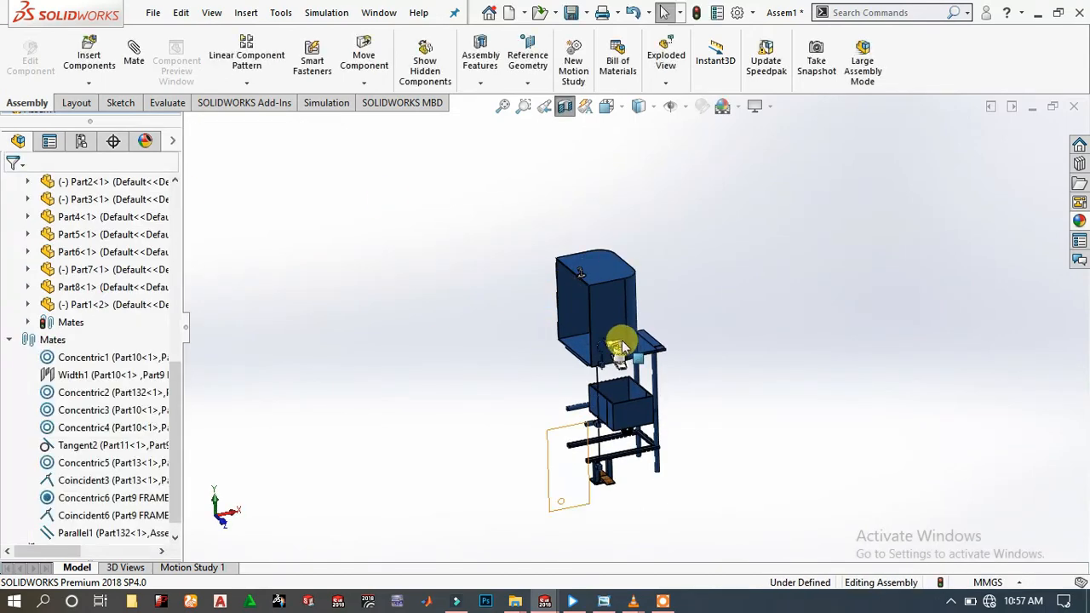
- Rotate the tank cap about its hole's axis so its bent spout points away from the tap side
scroll(621, 346, "down", 5)
scroll(638, 388, "down", 3)
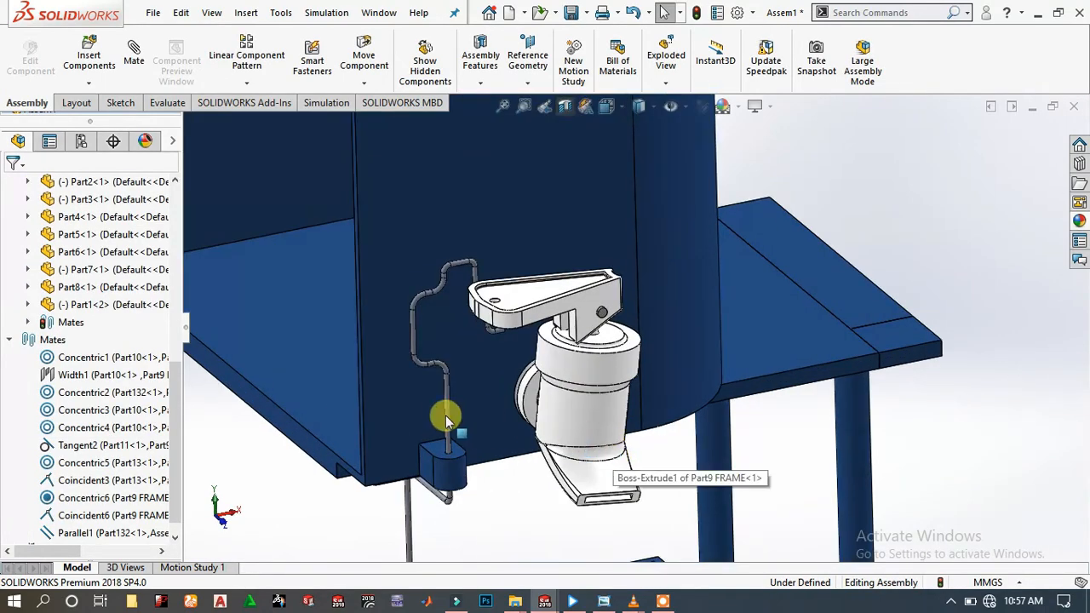
middle_click_drag(445, 418, 485, 408)
scroll(333, 287, "up", 5)
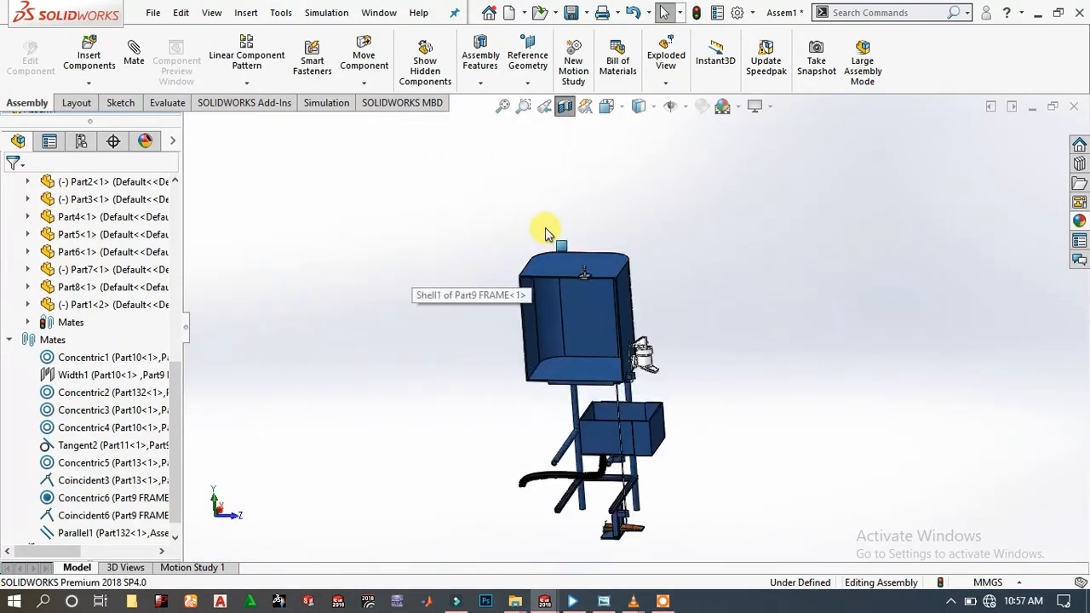
scroll(625, 372, "down", 6)
scroll(712, 290, "down", 4)
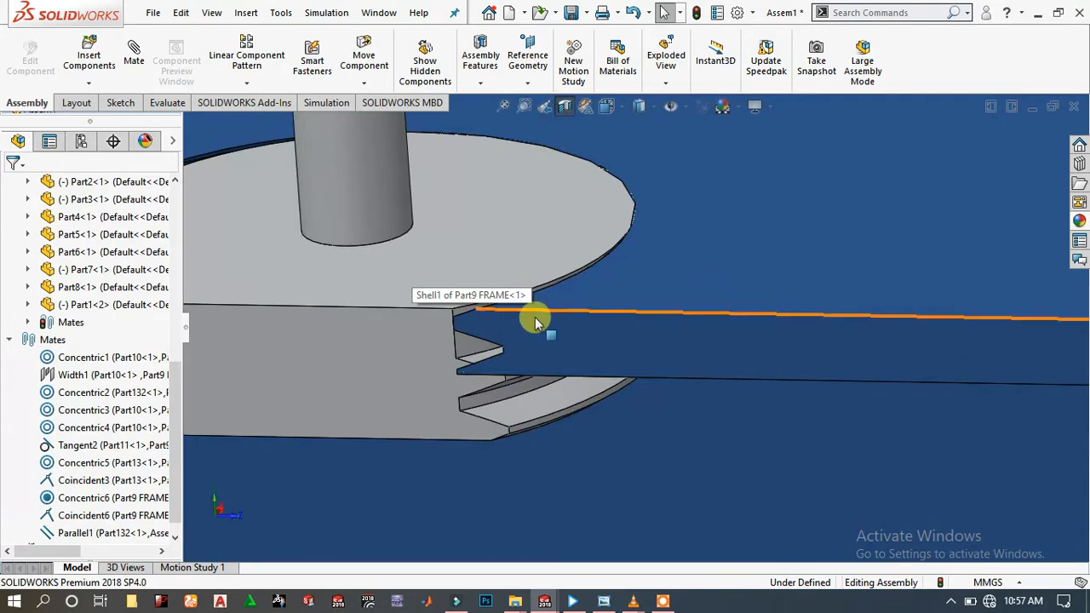
scroll(426, 392, "up", 4)
scroll(588, 323, "down", 3)
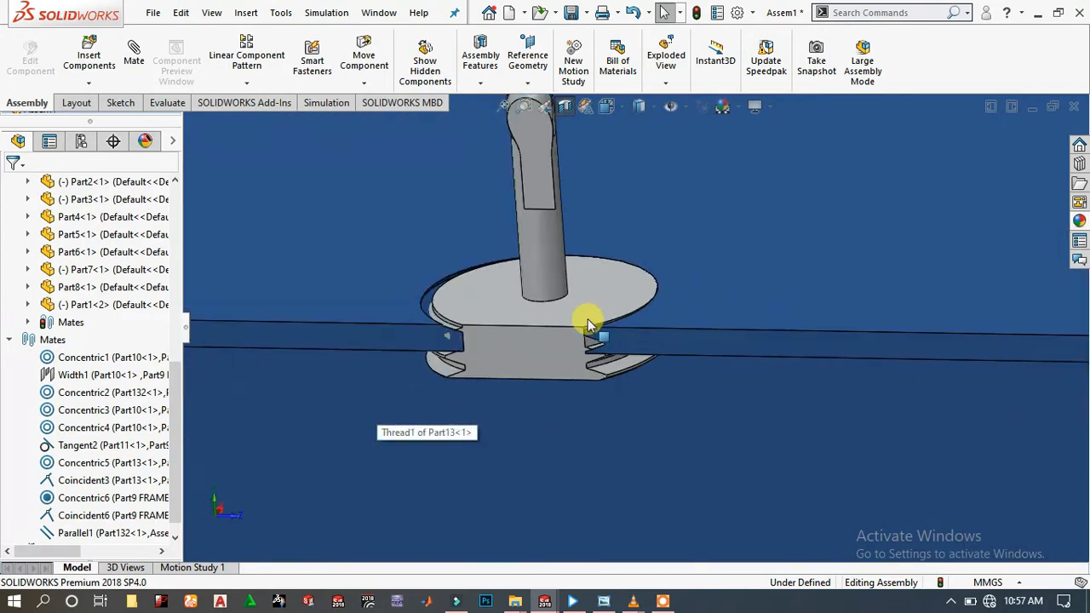
left_click_drag(540, 324, 236, 385)
- Turn off the section view and show the whole assembly in isometric orientation
scroll(691, 391, "up", 10)
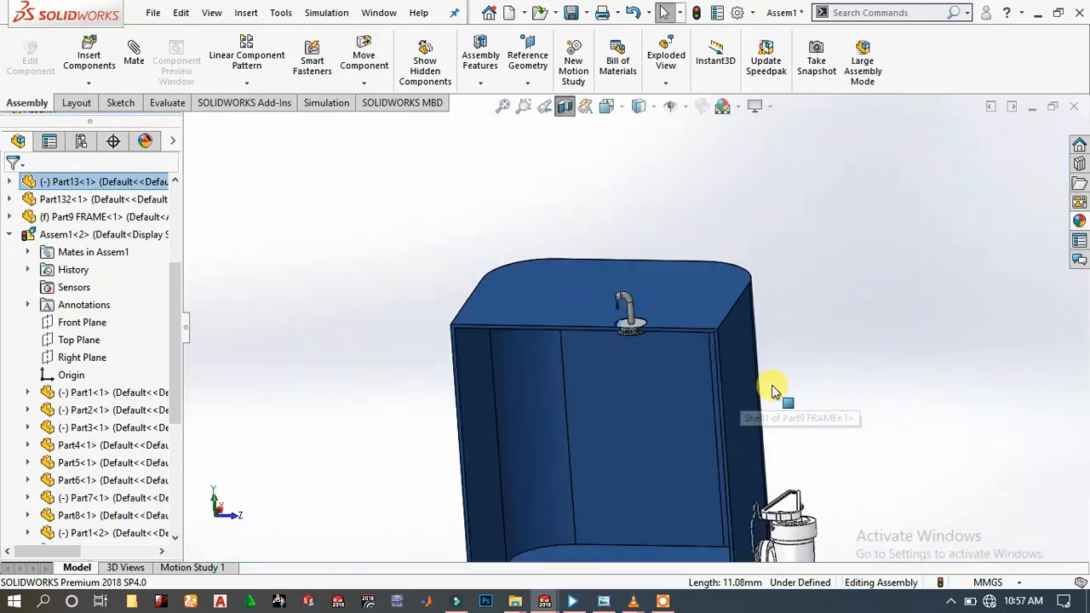
scroll(645, 418, "up", 5)
scroll(653, 425, "down", 10)
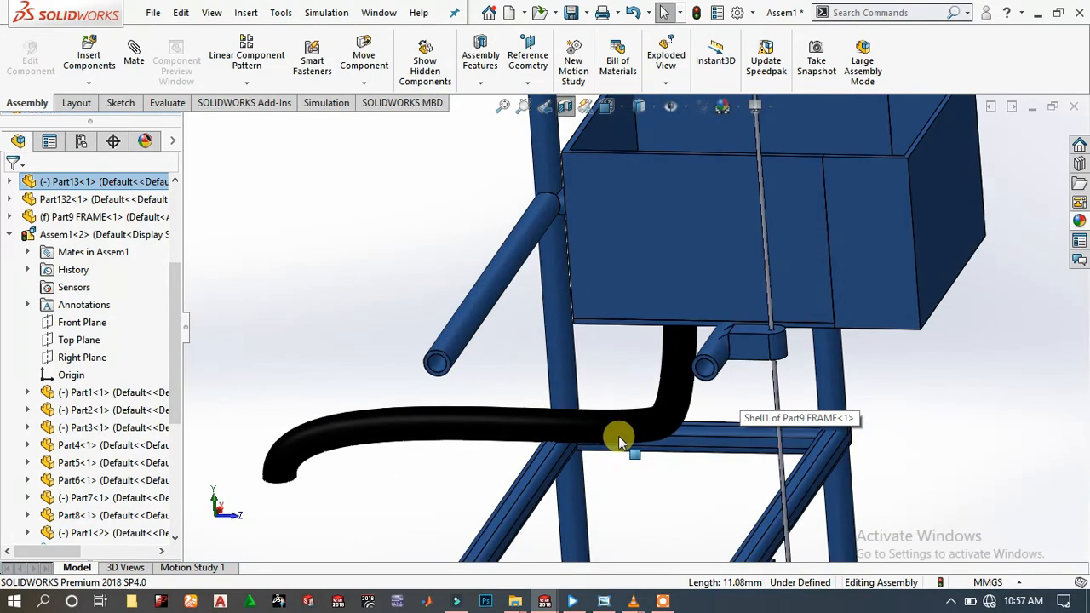
middle_click_drag(618, 436, 876, 329)
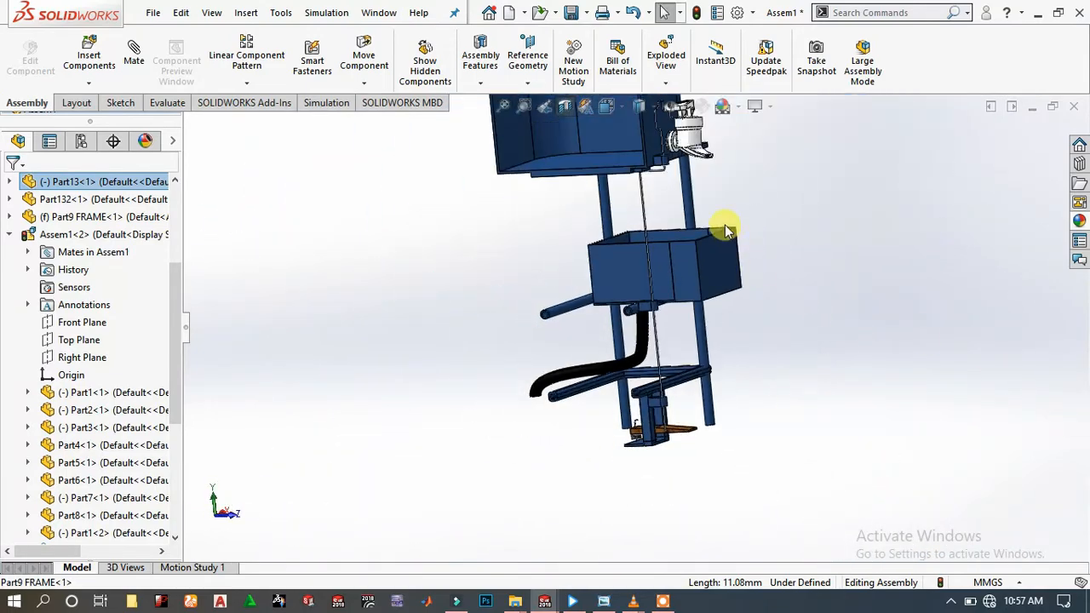
left_click(568, 107)
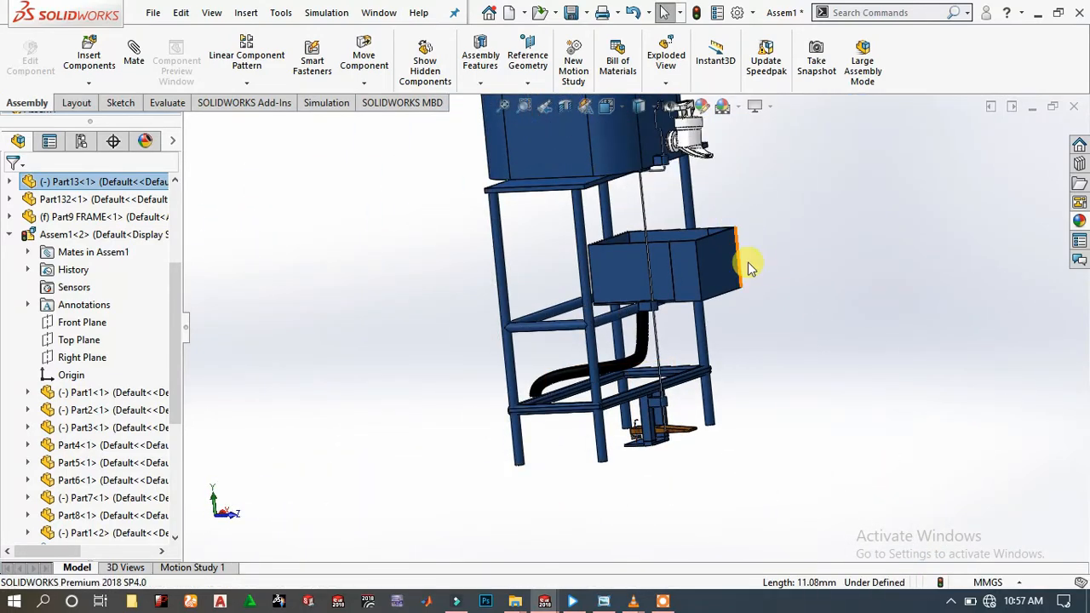
key("space")
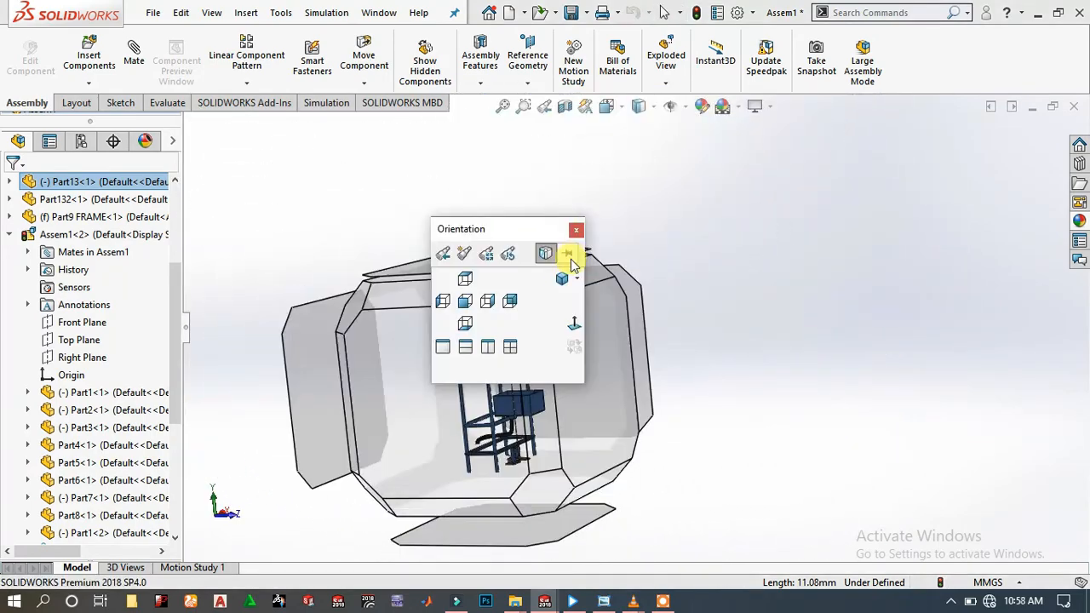
left_click(564, 275)
scroll(743, 275, "down", 2)
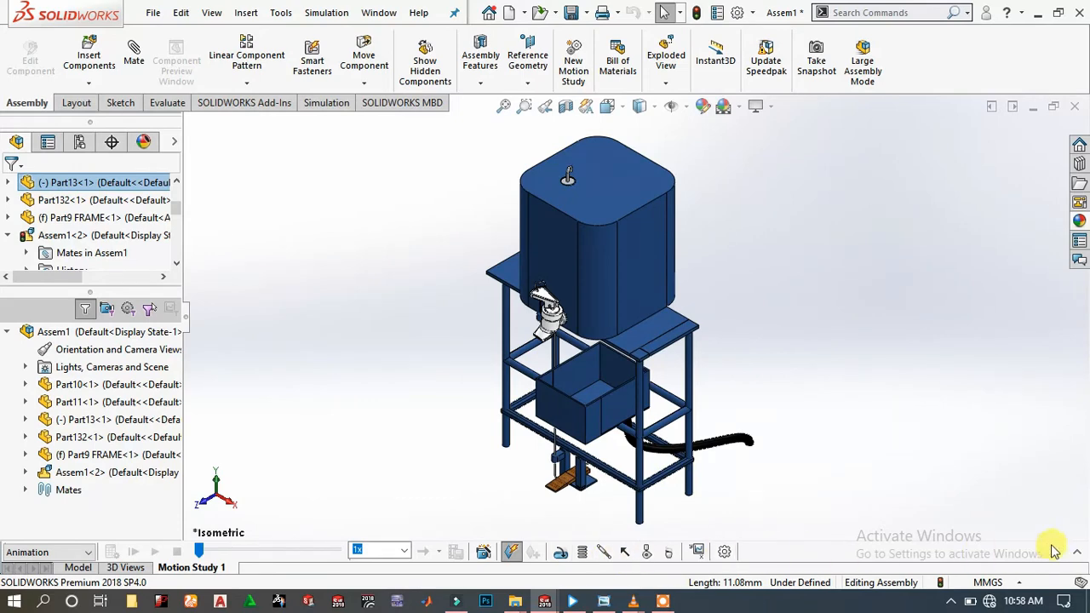
- Expand the motion study timeline and add a front view orientation key at 4 seconds
left_click(1077, 552)
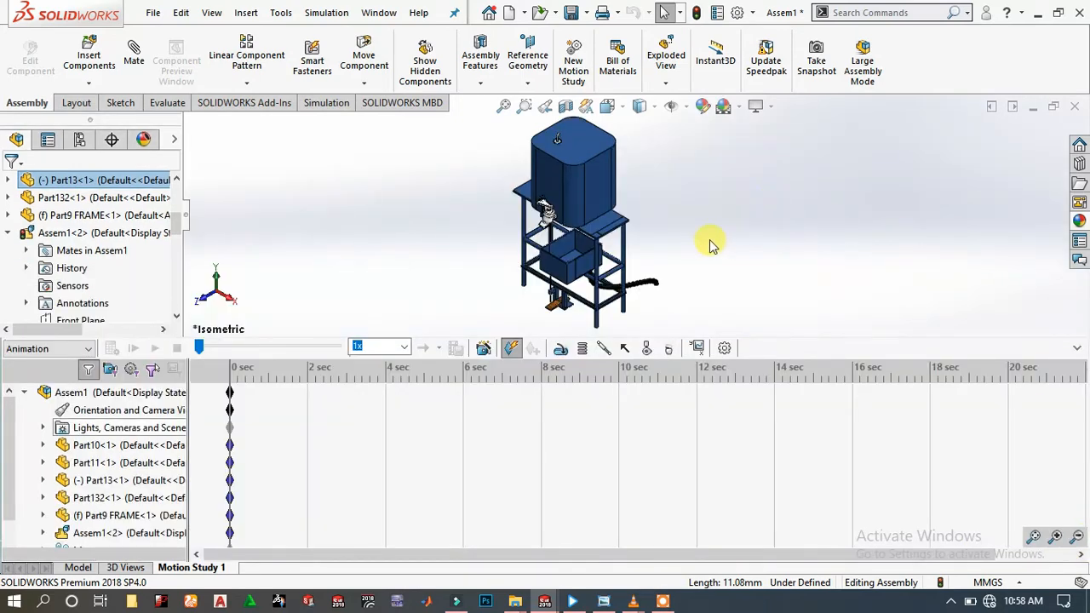
scroll(634, 253, "up", 1)
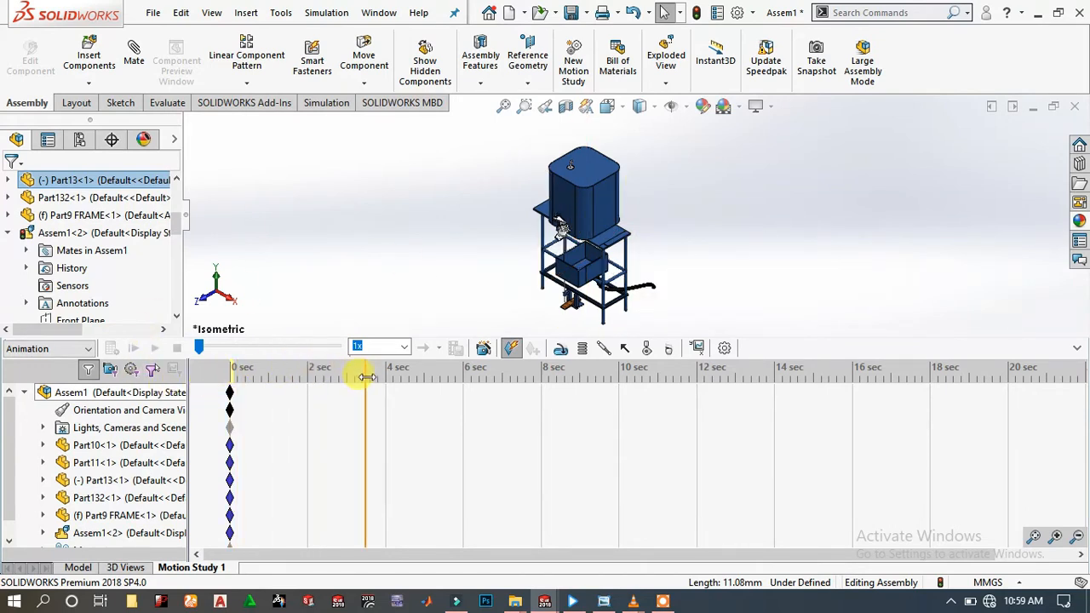
left_click_drag(384, 377, 381, 377)
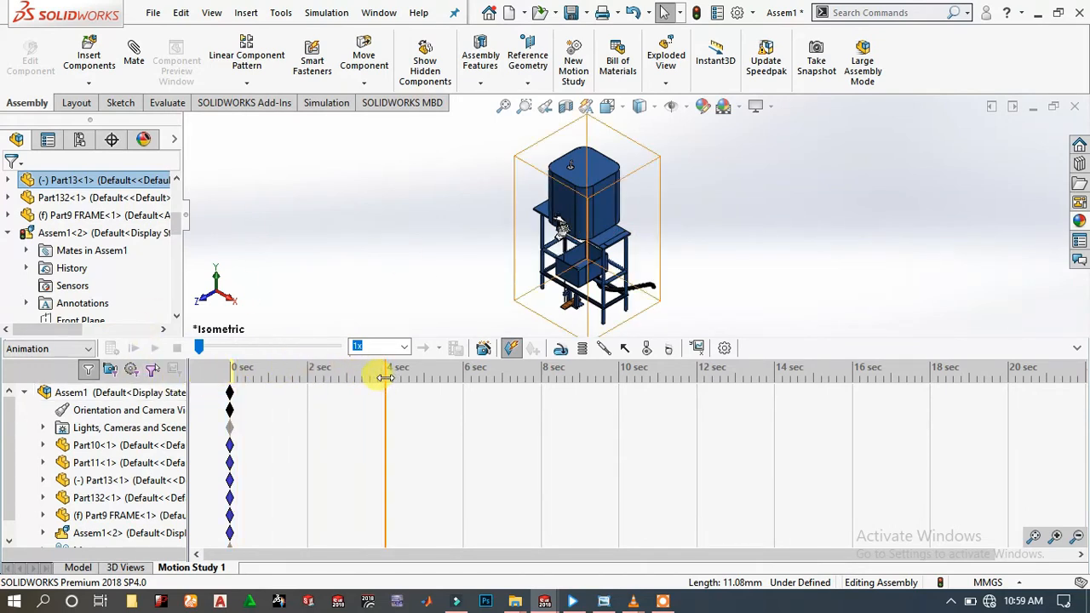
key("space")
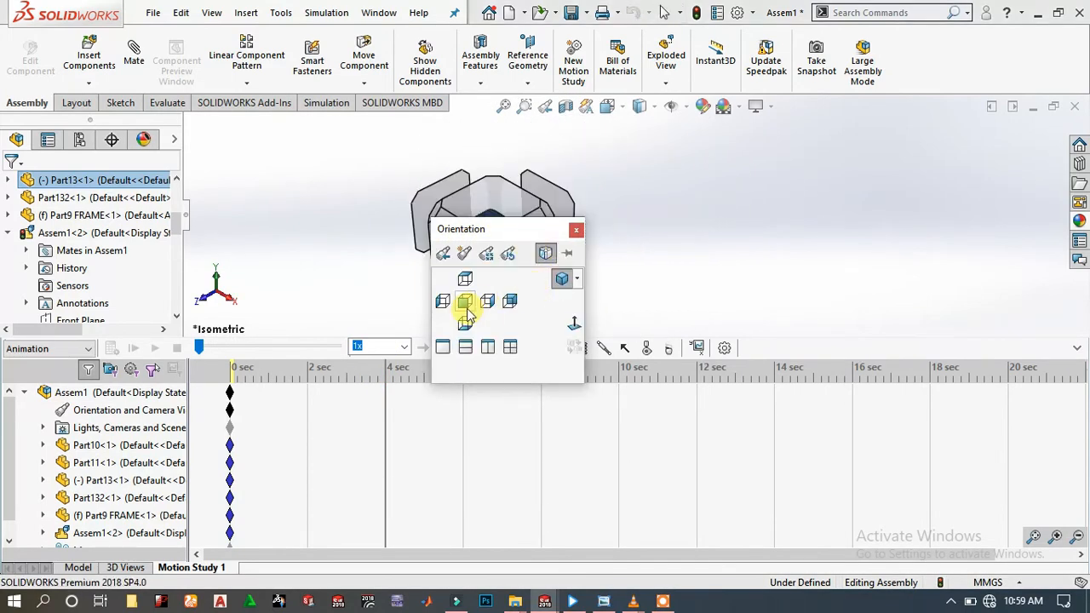
left_click(465, 303)
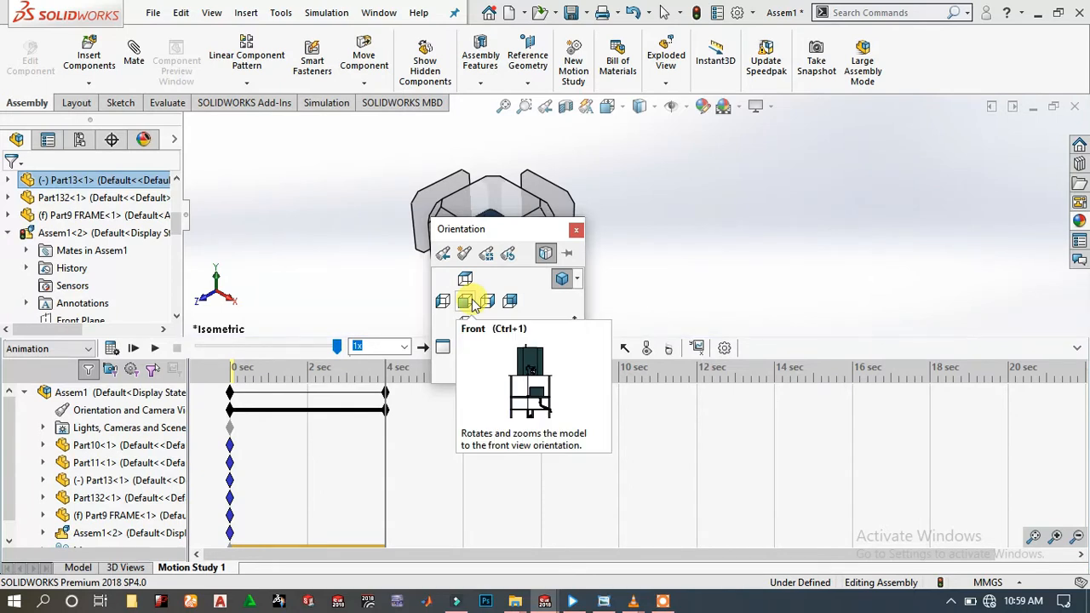
left_click(474, 304)
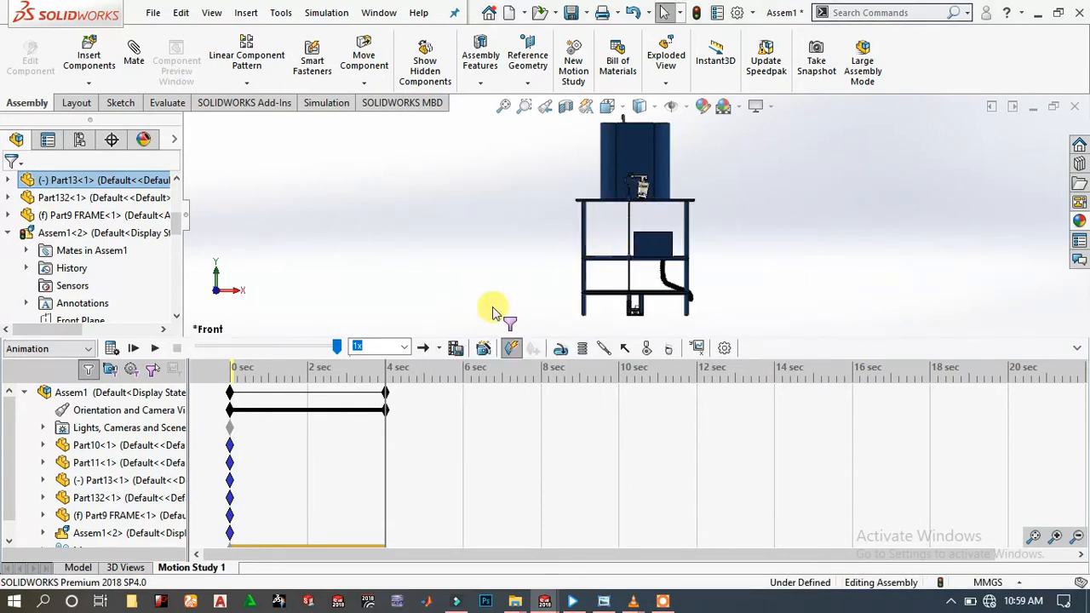
- Add a left view orientation key at 8 seconds and a back view key at 12 seconds in the motion study
left_click_drag(382, 434, 394, 432)
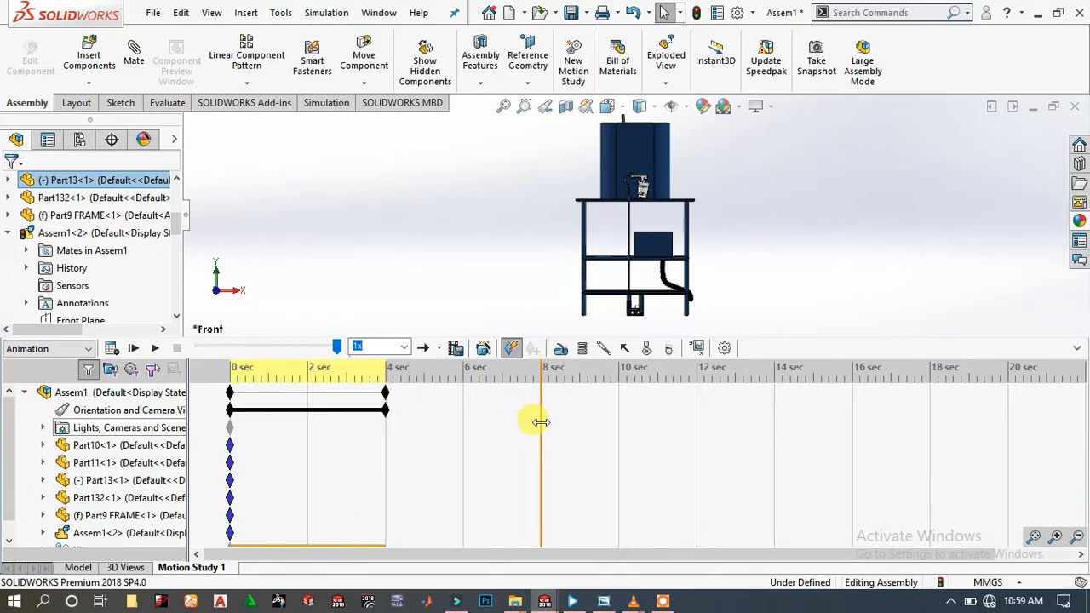
key("space")
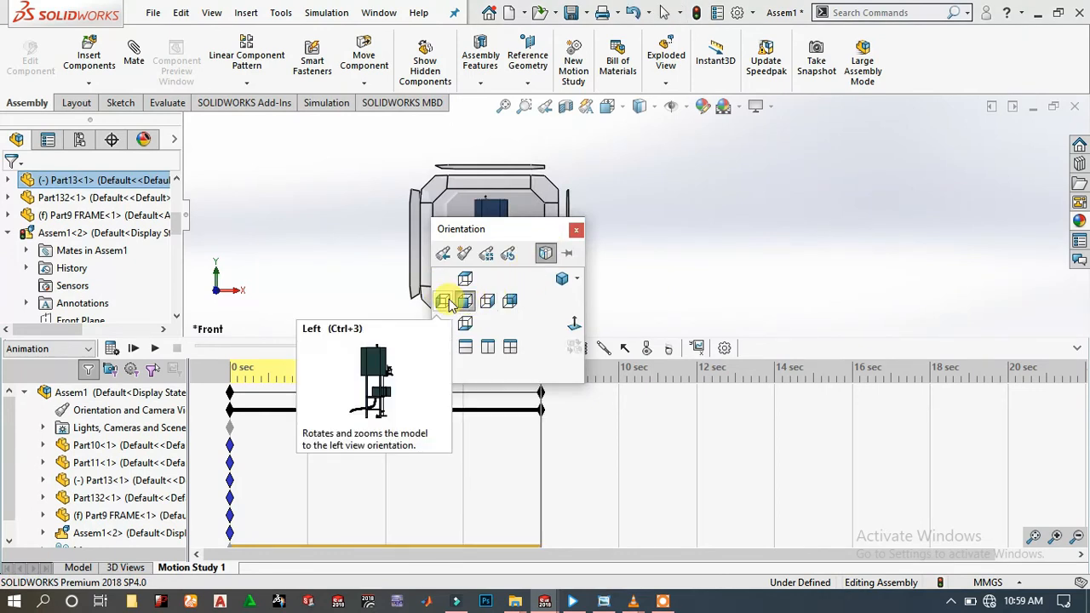
left_click(443, 299)
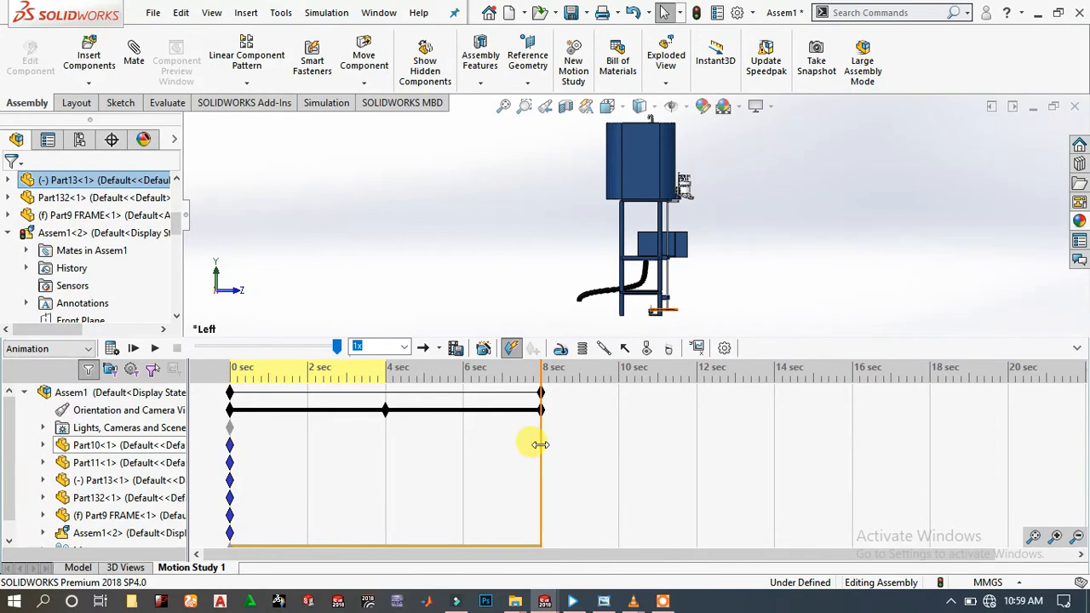
left_click_drag(539, 444, 617, 428)
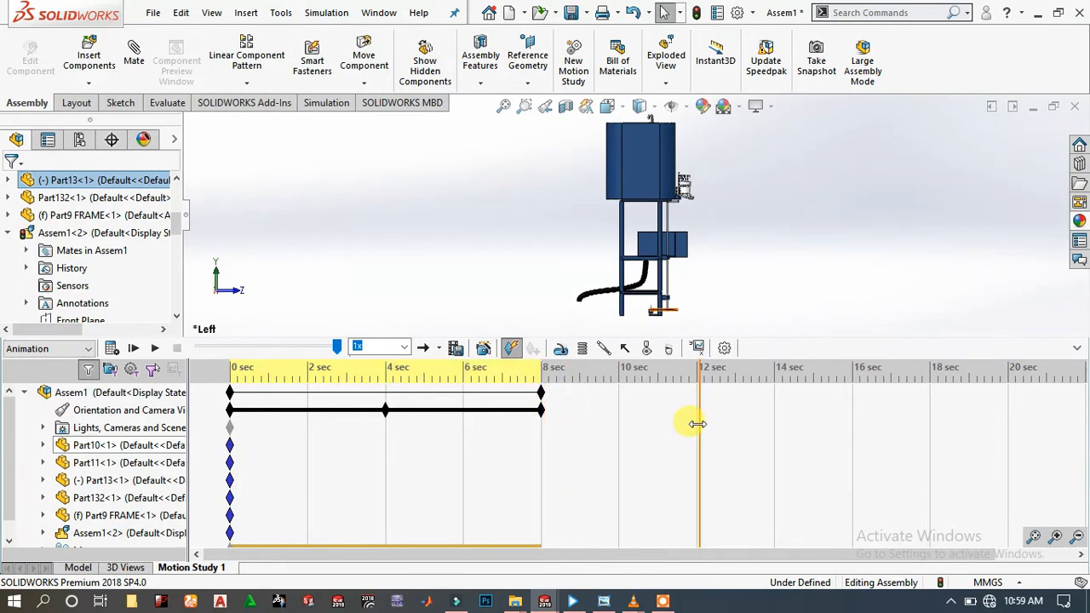
key("space")
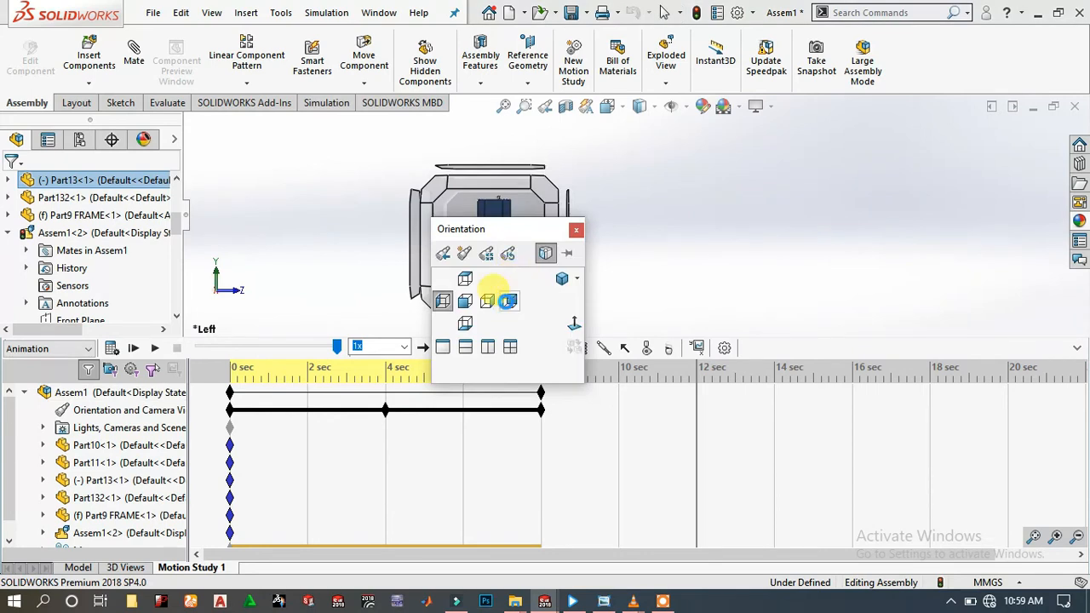
left_click(508, 301)
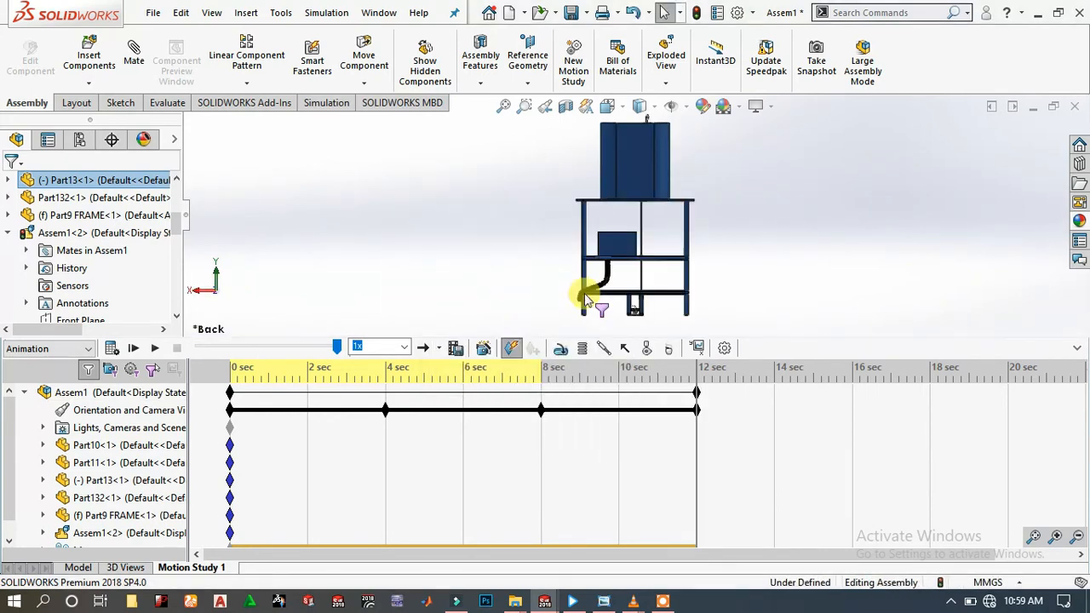
- Add a top view orientation key at 16 seconds and a bottom view key at 20 seconds in the motion study
left_click_drag(697, 449, 785, 434)
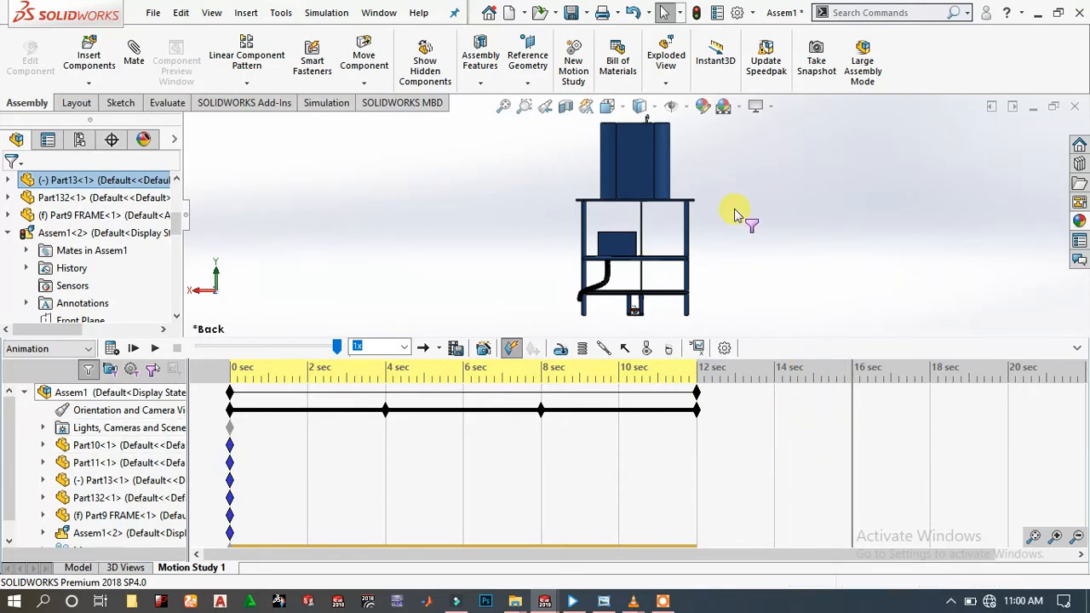
key("space")
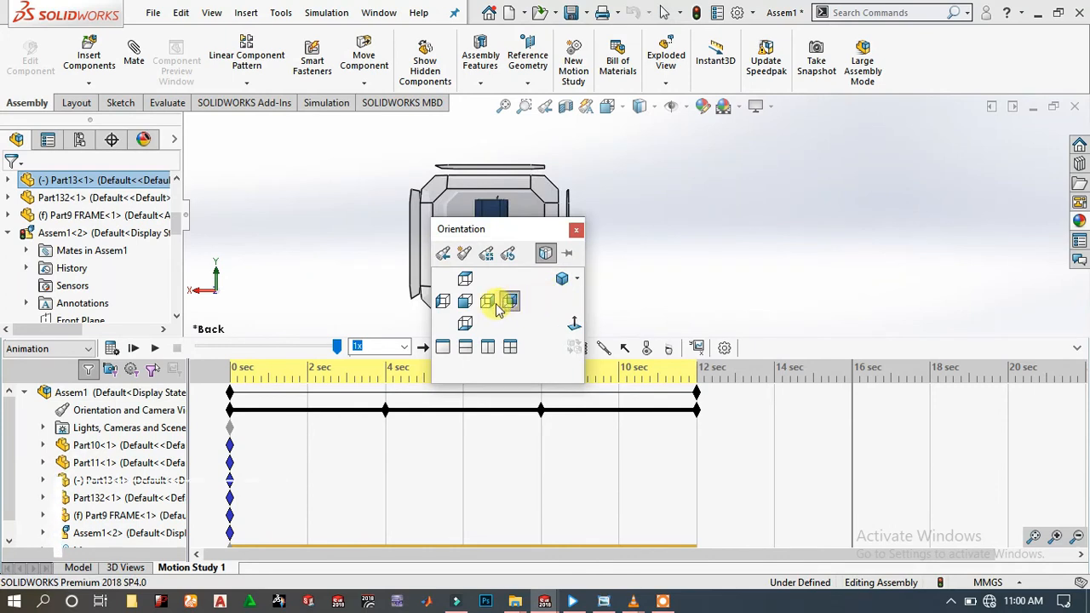
left_click(466, 283)
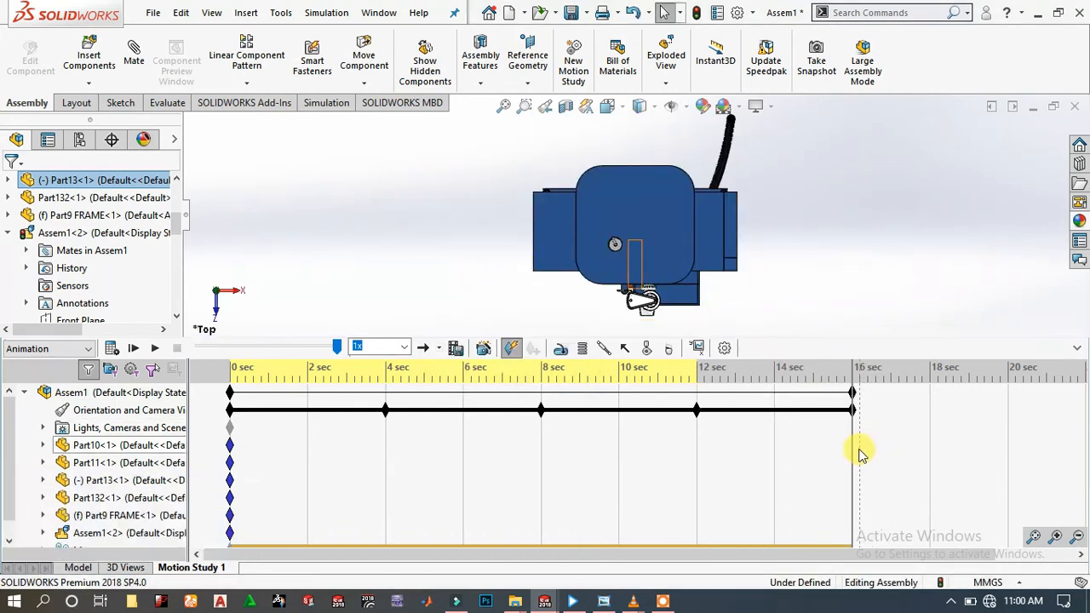
left_click_drag(855, 446, 914, 446)
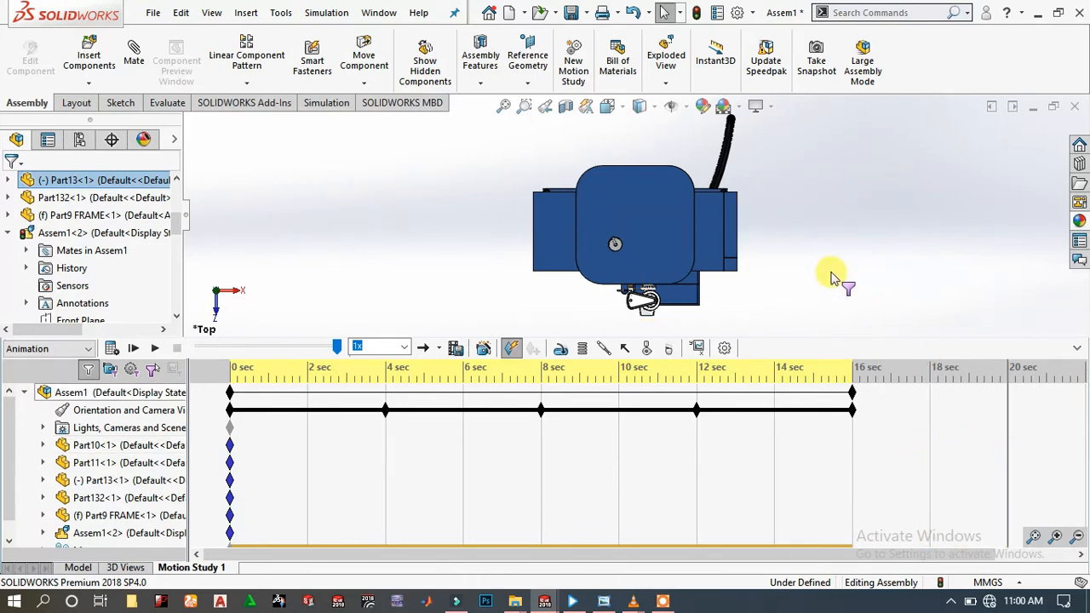
key("space")
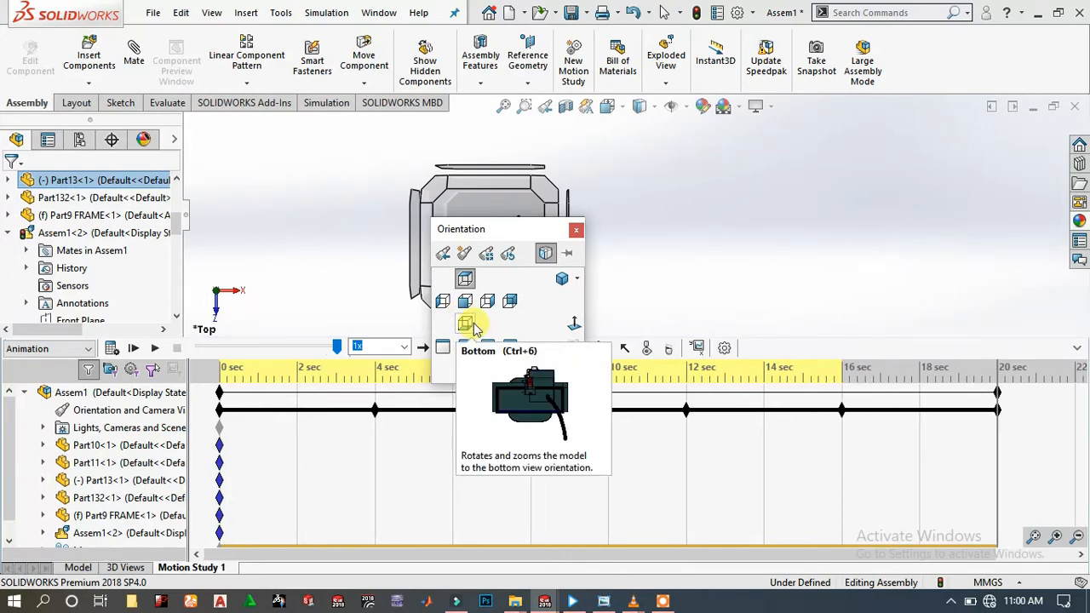
left_click(473, 326)
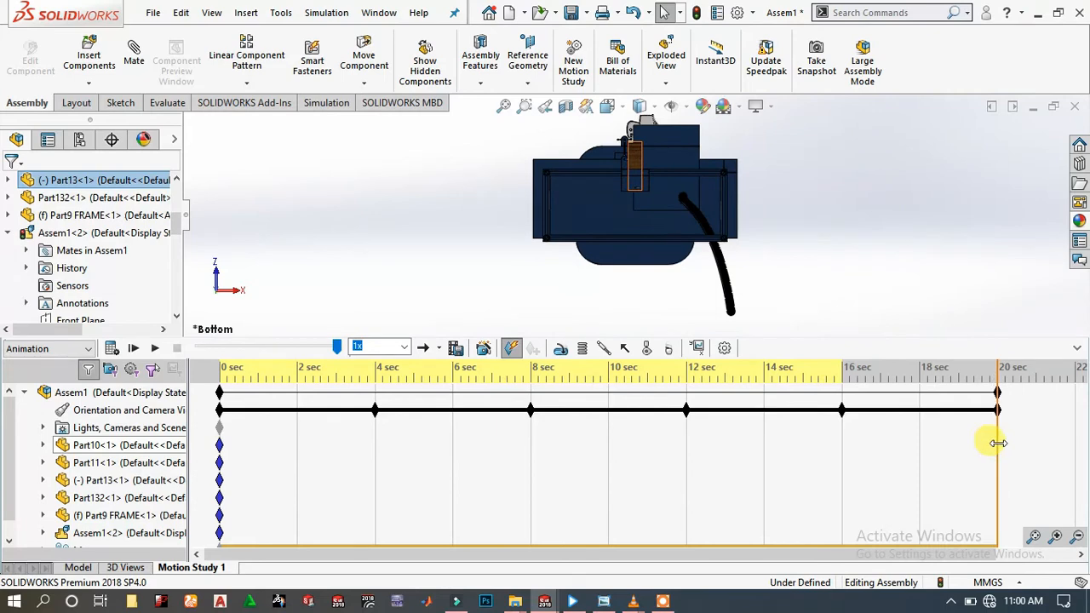
- End the animation with an isometric view orientation key at 23 seconds
left_click_drag(1000, 443, 1067, 418)
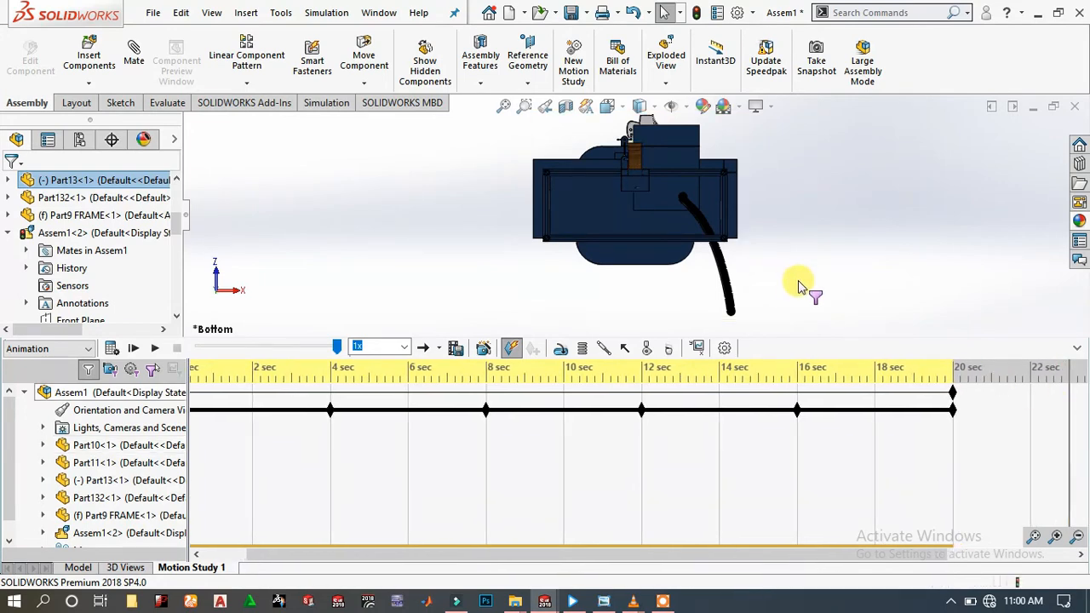
key("space")
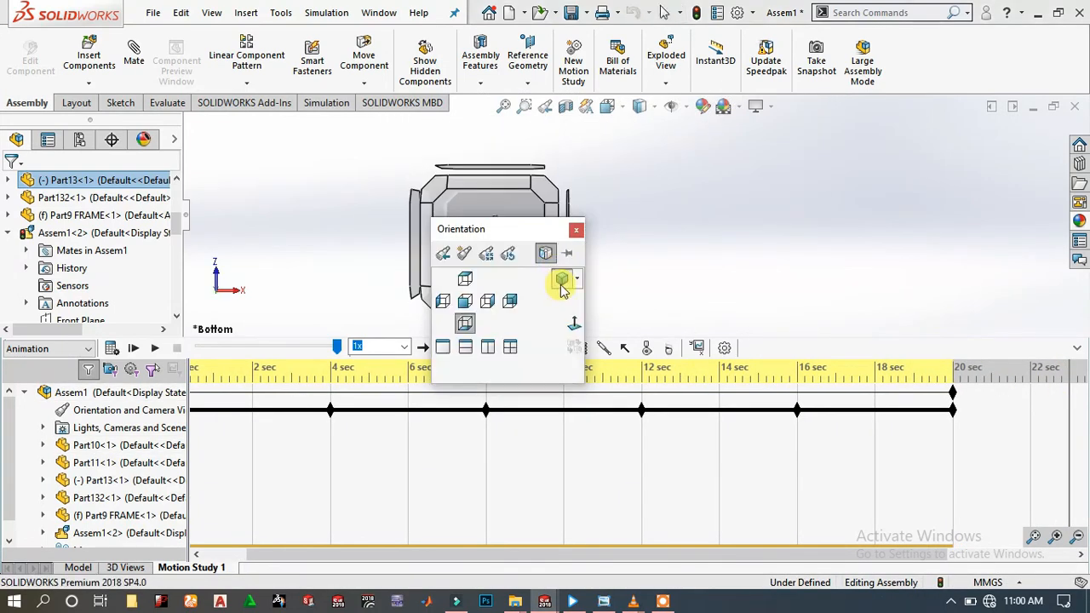
left_click(562, 281)
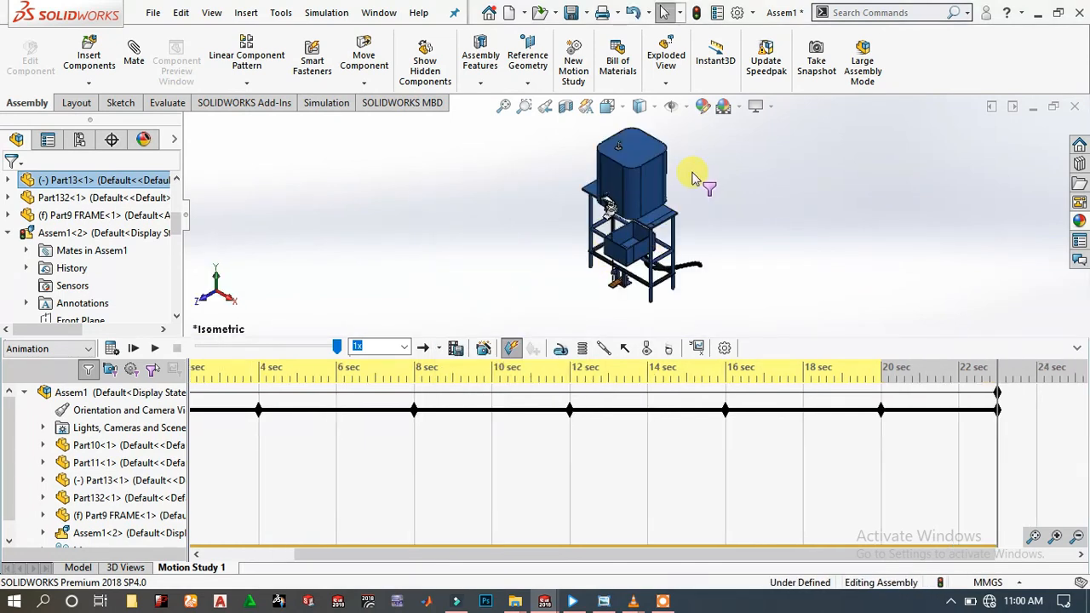
- Section the assembly along the Right Plane with the direction reversed and a 60 mm offset, and examine the tap's connection through the tank wall
scroll(652, 173, "down", 3)
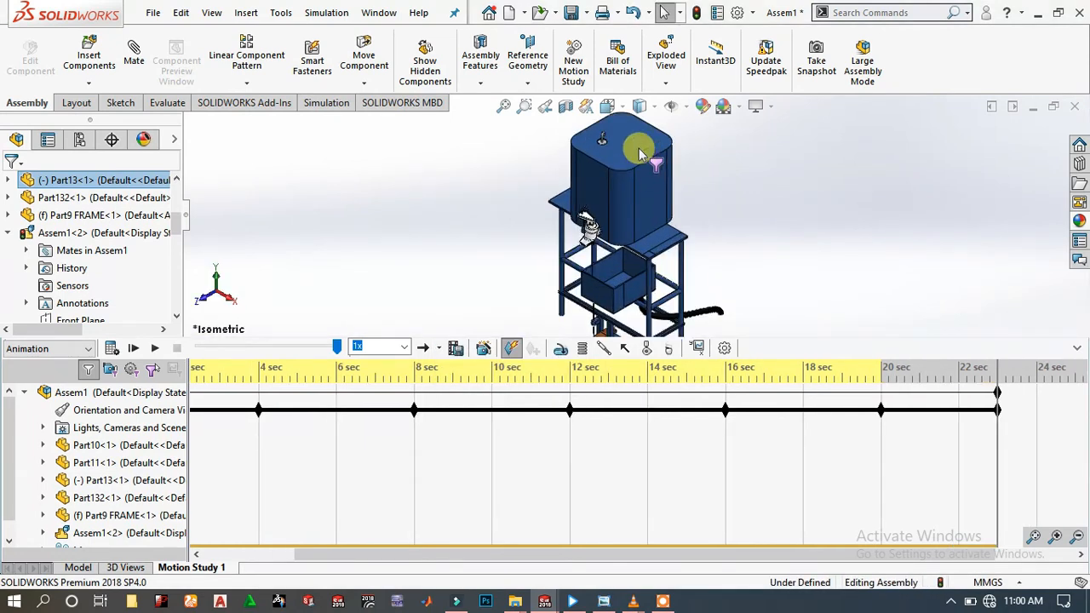
left_click(566, 106)
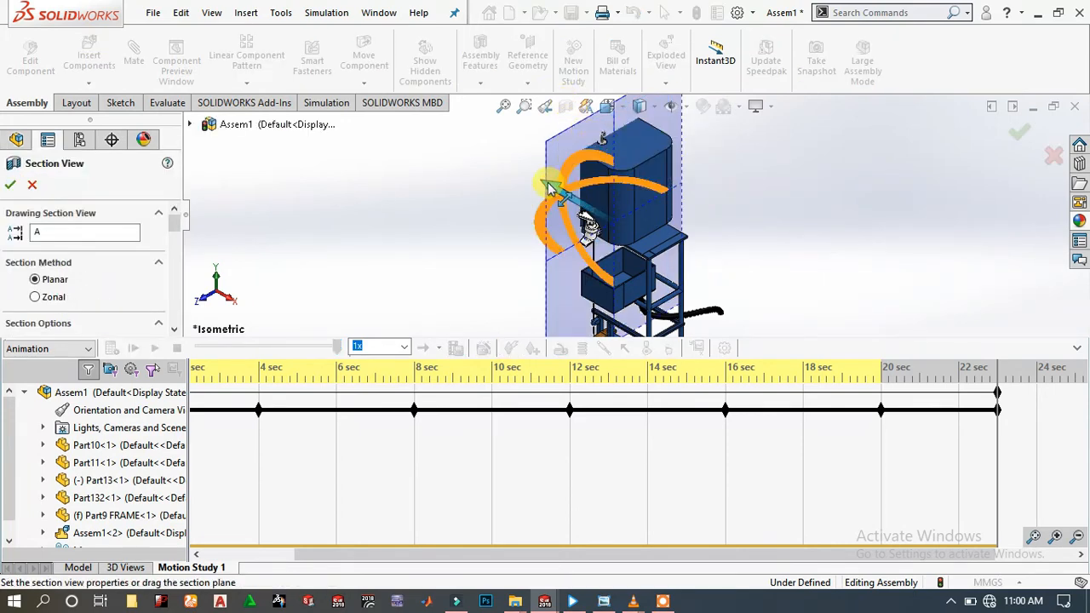
scroll(76, 298, "down", 3)
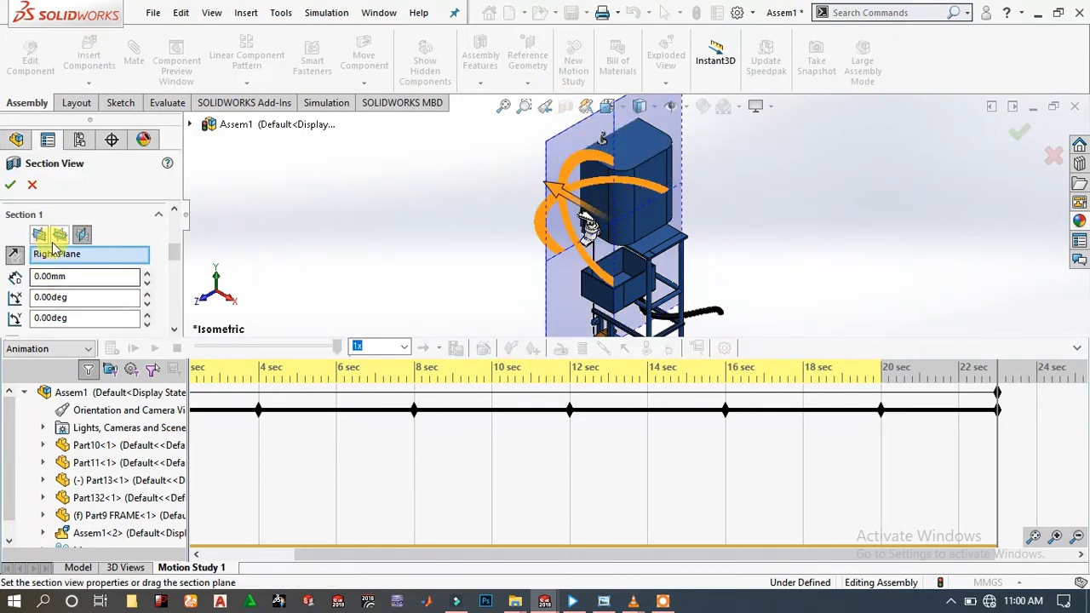
left_click(15, 257)
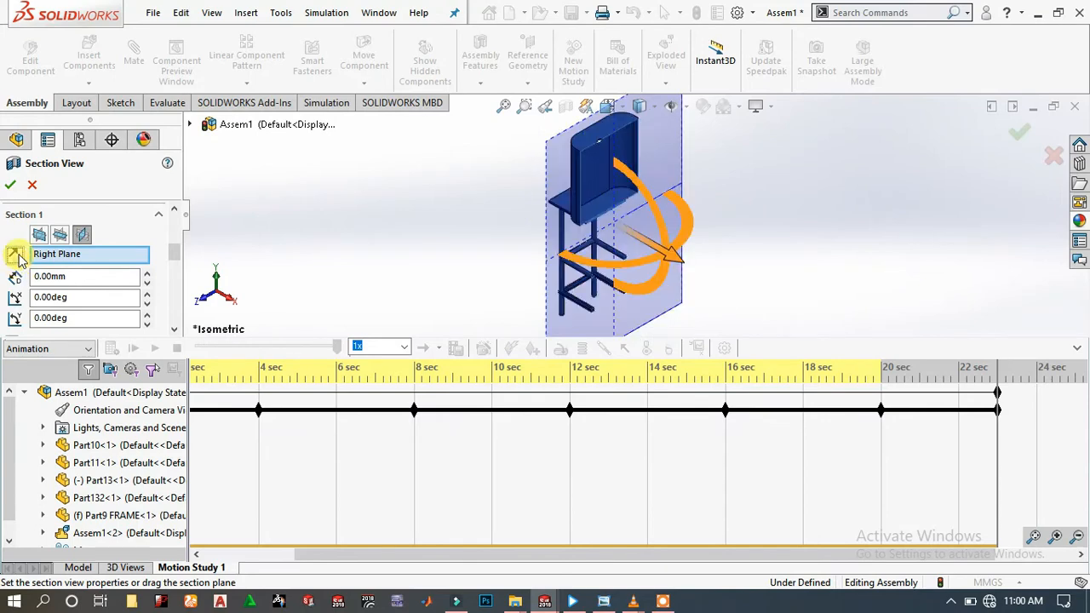
left_click_drag(698, 271, 722, 288)
scroll(719, 285, "down", 8)
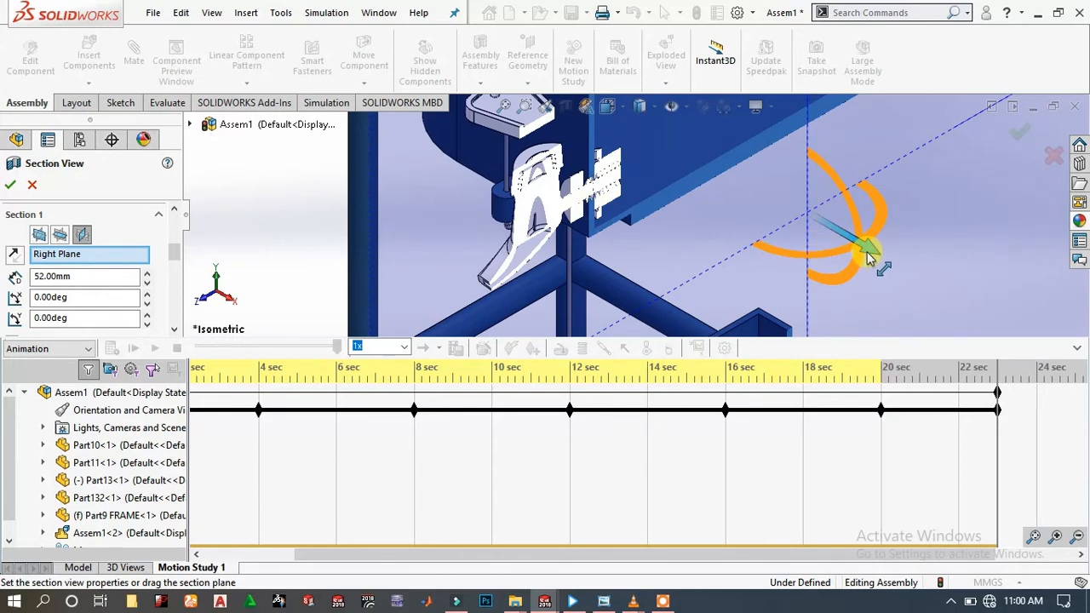
left_click_drag(871, 250, 888, 269)
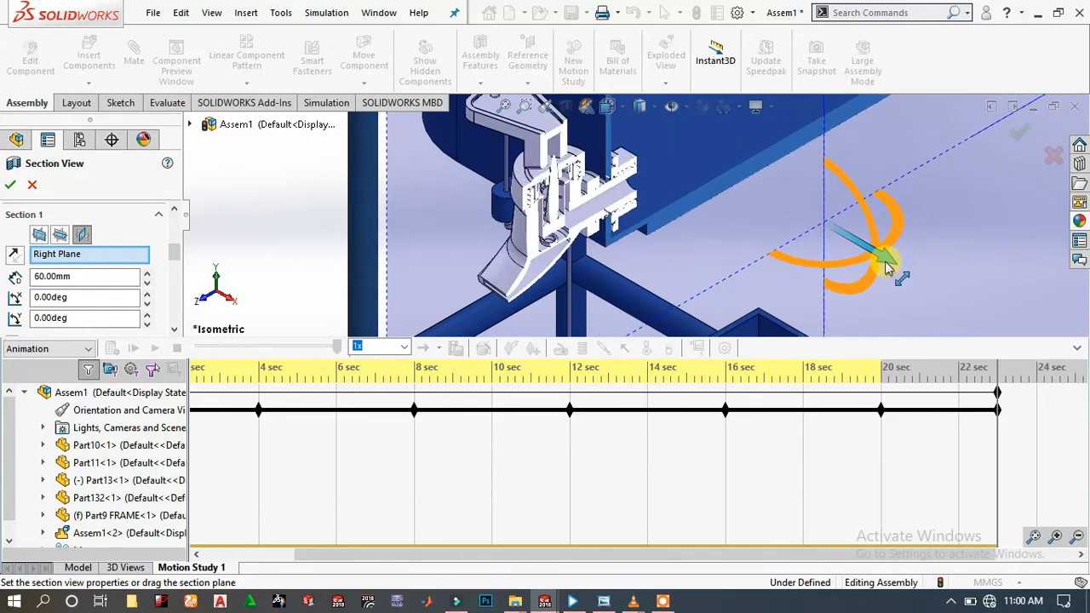
scroll(647, 182, "down", 5)
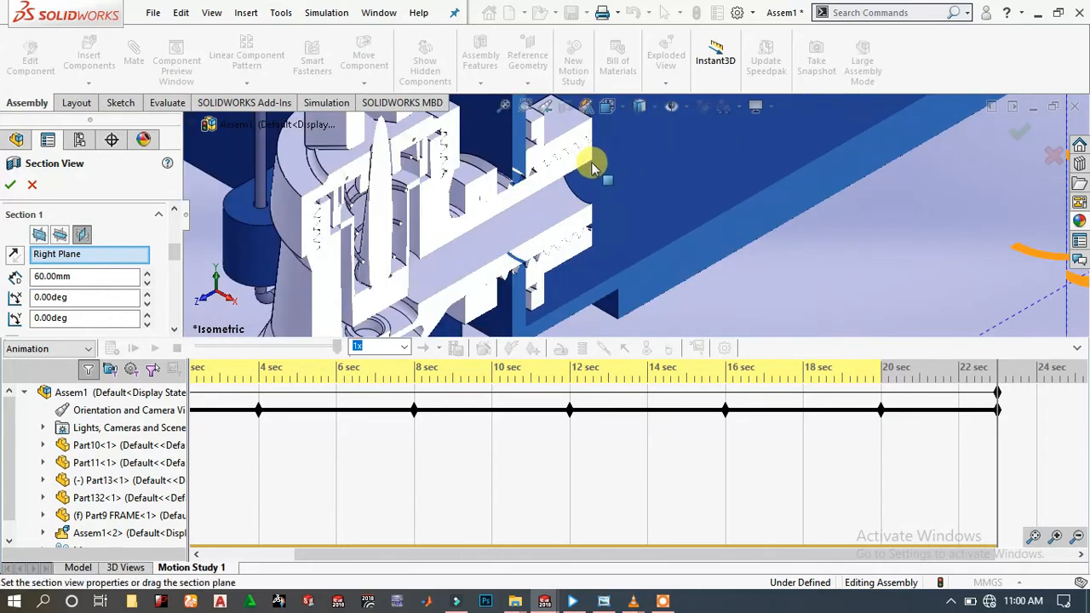
scroll(585, 176, "up", 10)
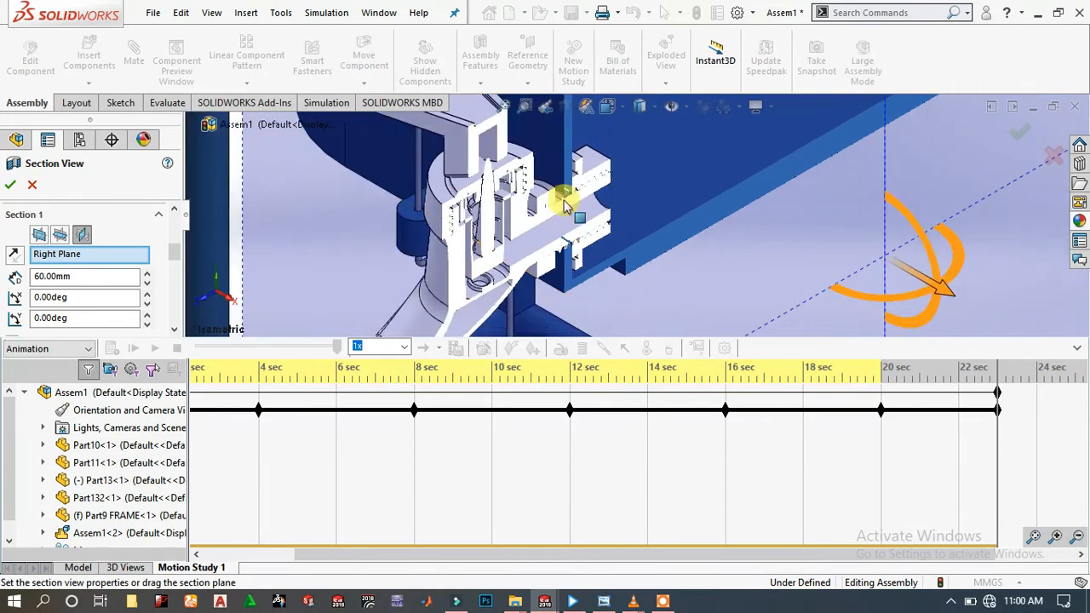
left_click(1018, 132)
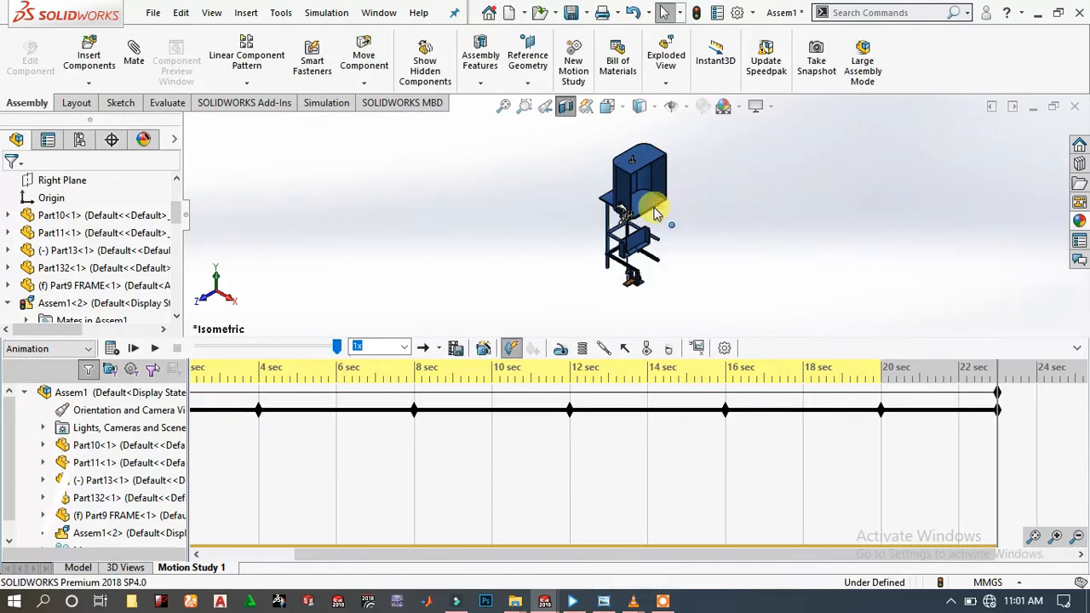
- Turn off the section view and return the full assembly to isometric orientation
left_click(566, 106)
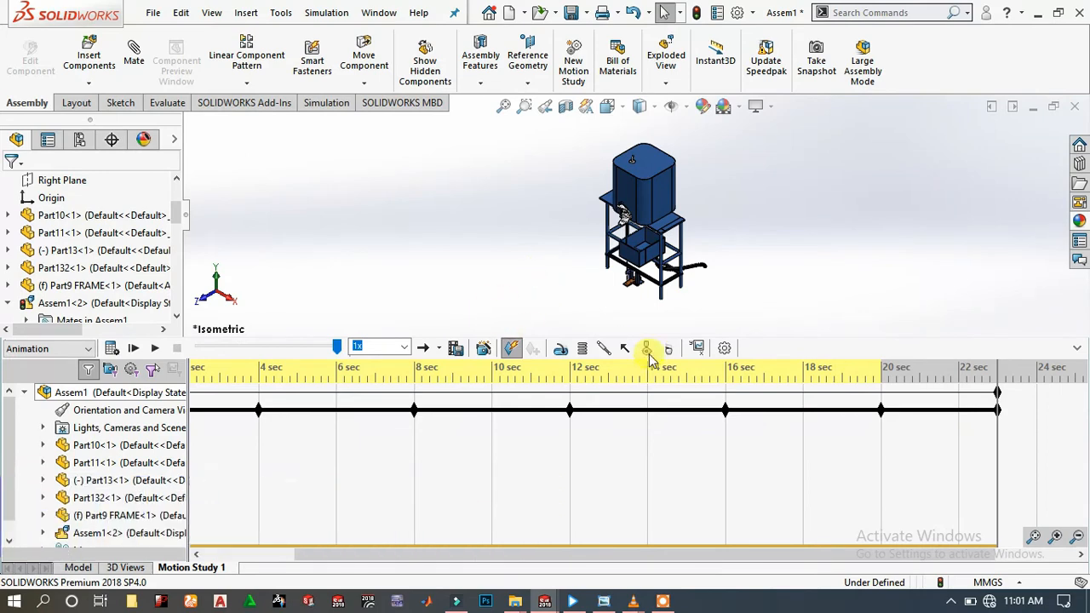
key("space")
left_click(559, 281)
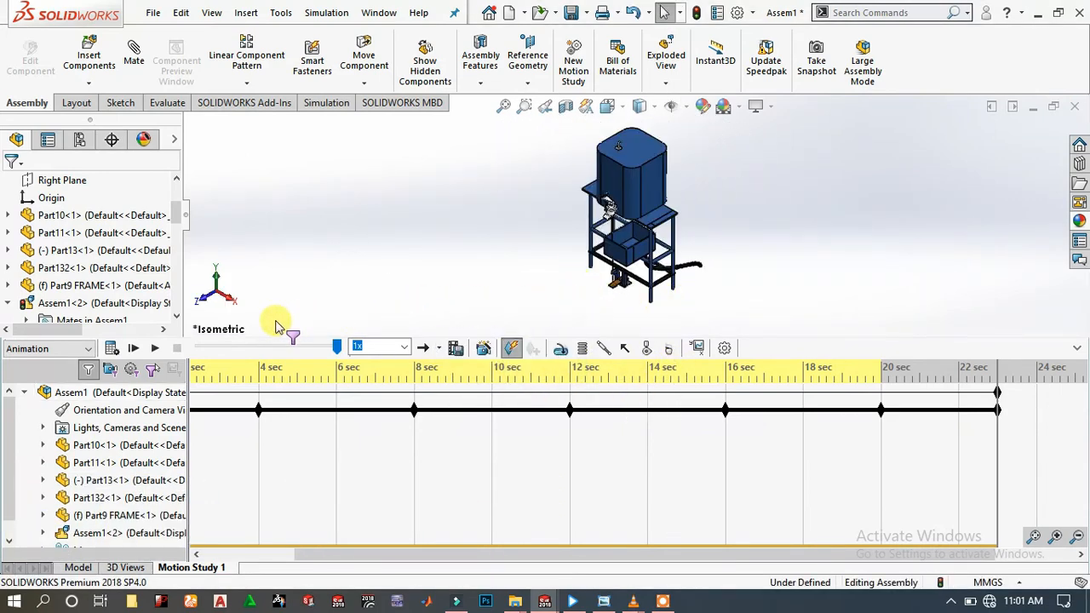
- Disable view key creation for Orientation and Camera Views and calculate the motion study
right_click(138, 414)
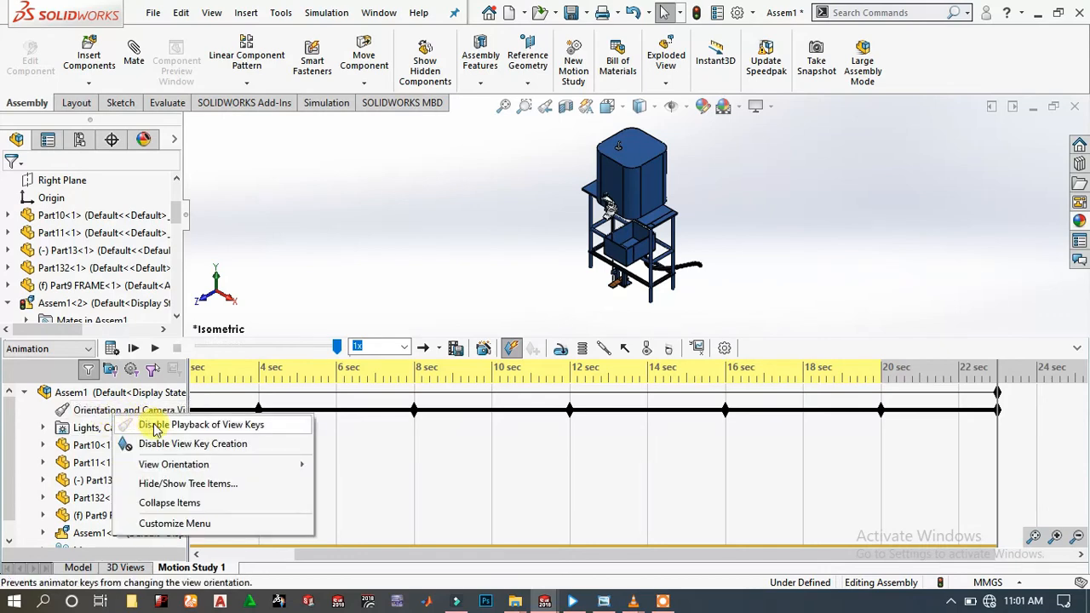
left_click(174, 443)
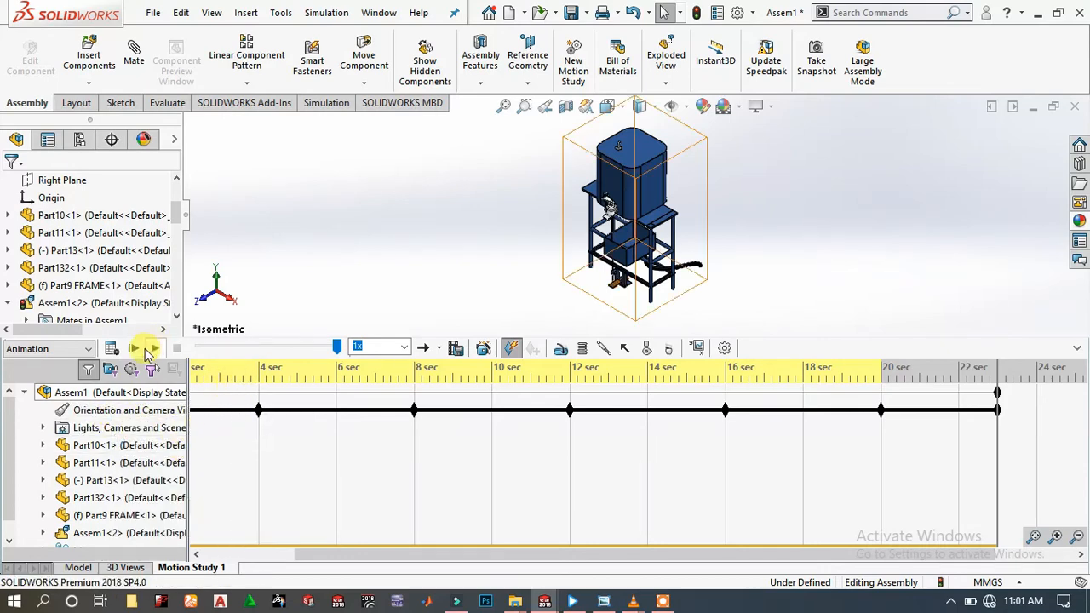
left_click(111, 348)
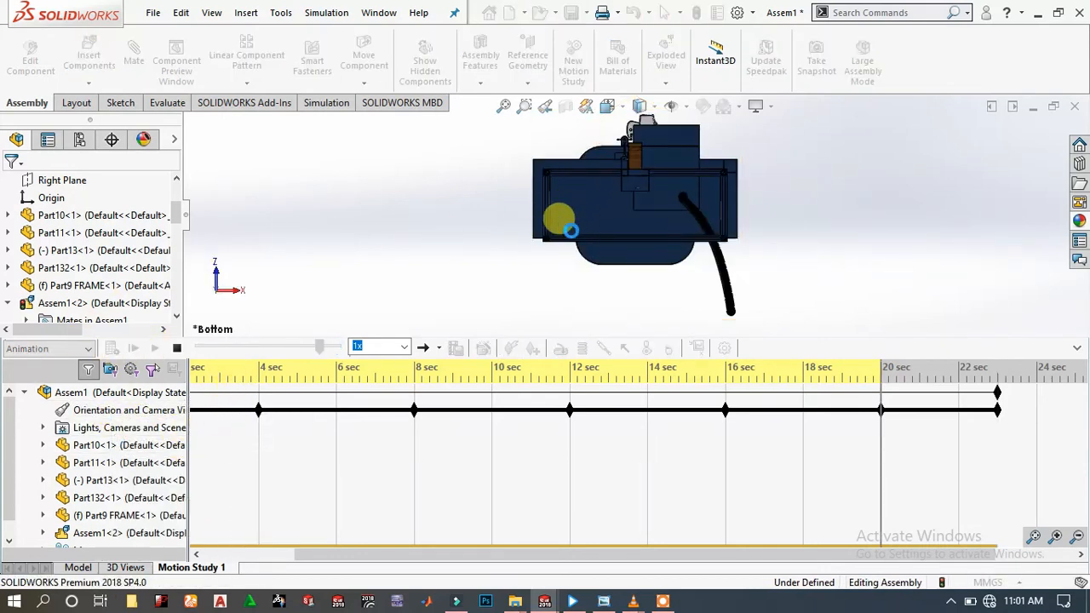
- Collapse the motion study timeline and recalculate the animation to watch it in the larger model view
left_click(1077, 347)
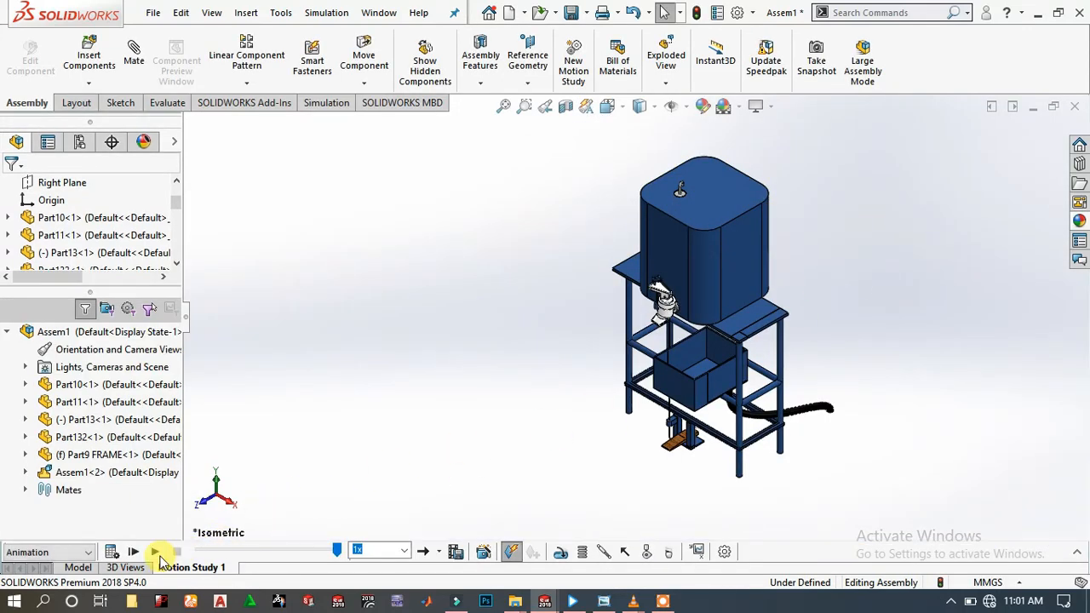
left_click(111, 552)
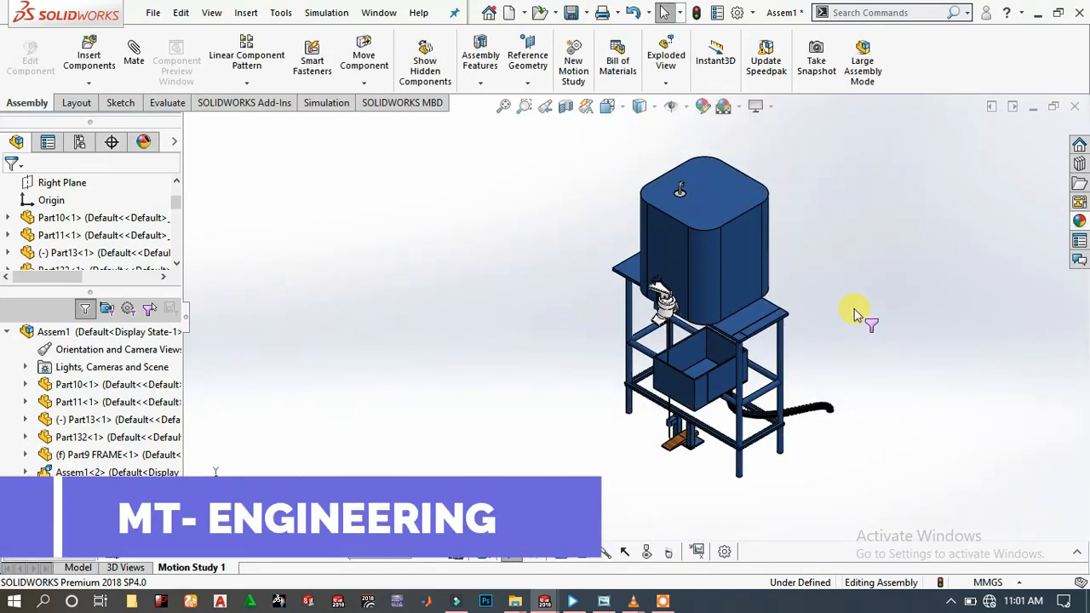
scroll(723, 248, "down", 5)
scroll(684, 304, "up", 8)
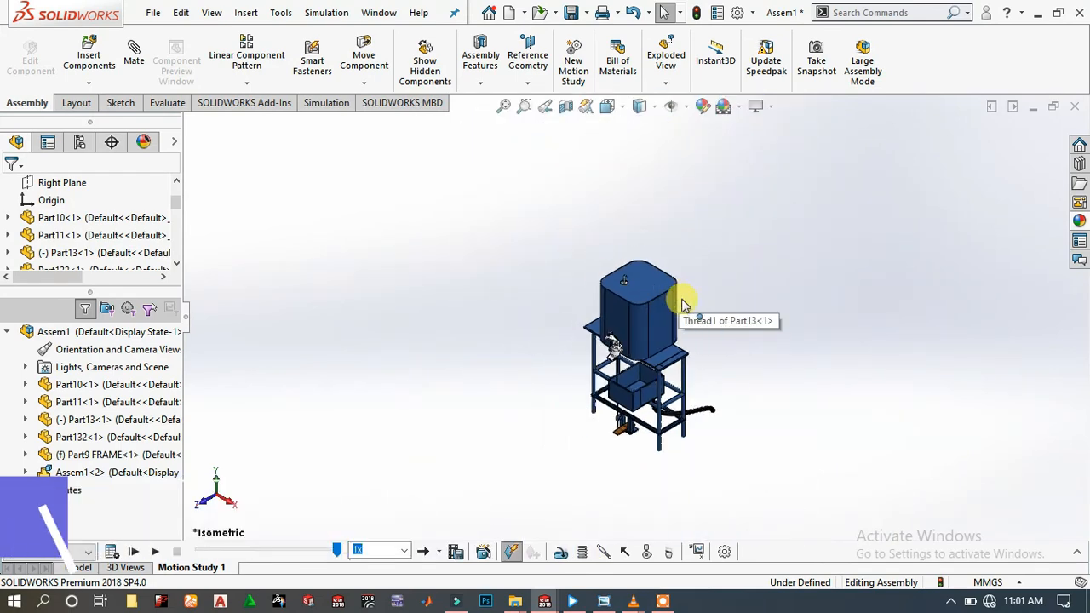
scroll(683, 305, "down", 5)
scroll(556, 397, "up", 4)
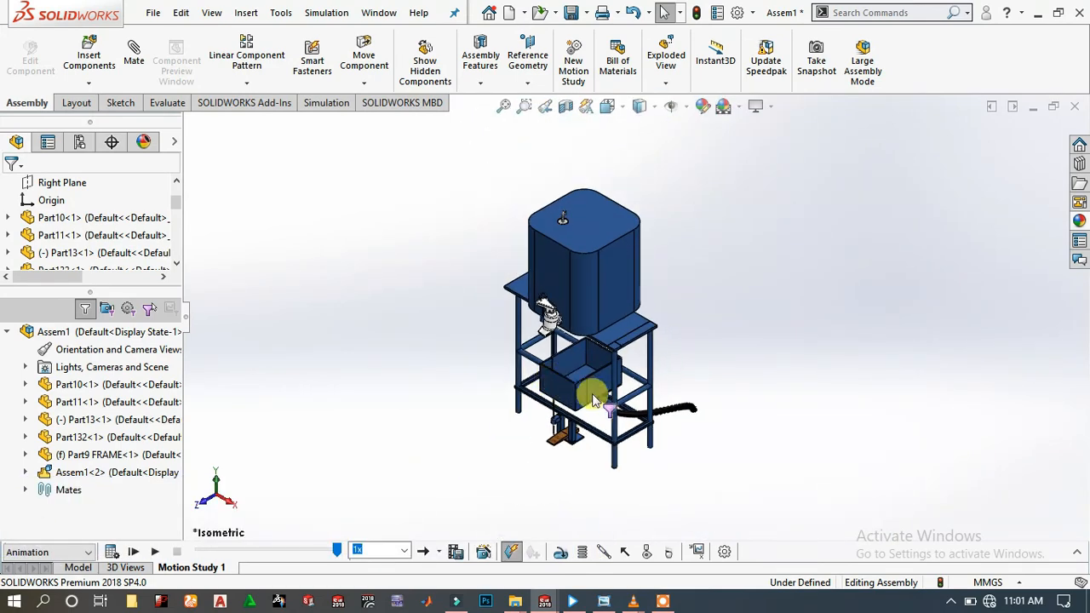
scroll(596, 402, "down", 2)
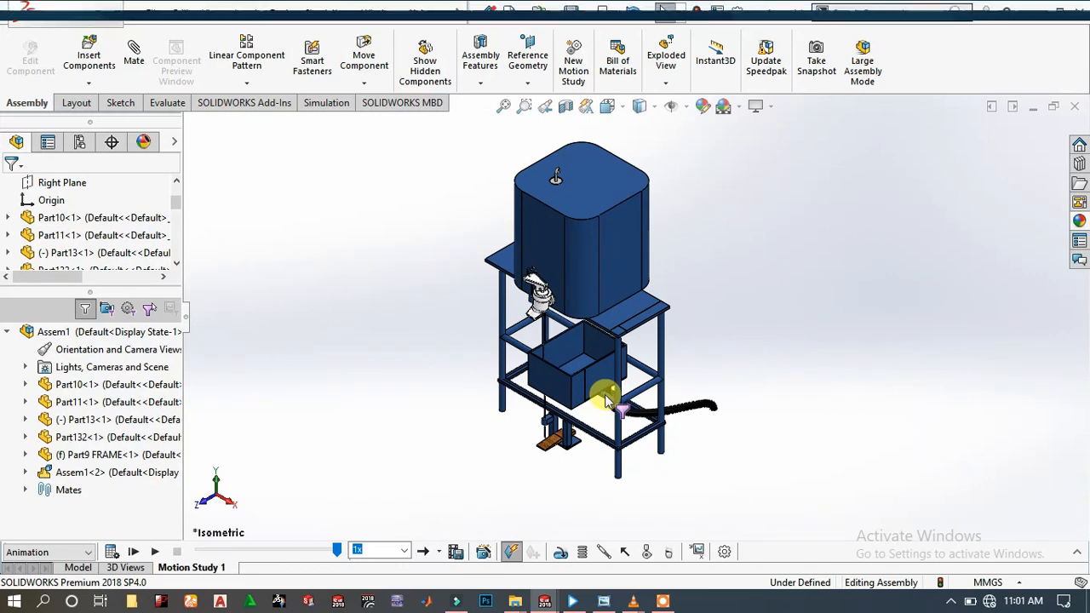